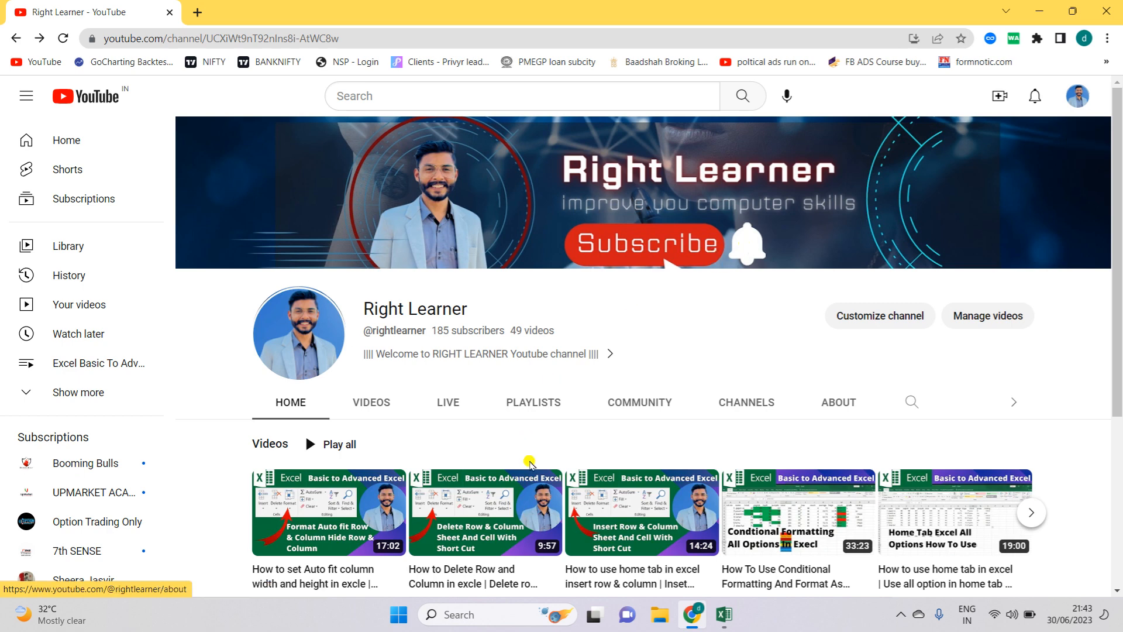
- Switch to the Excel workbook "new class" and bring up the student marks table at the start of Sheet1
mouse_move(724, 618)
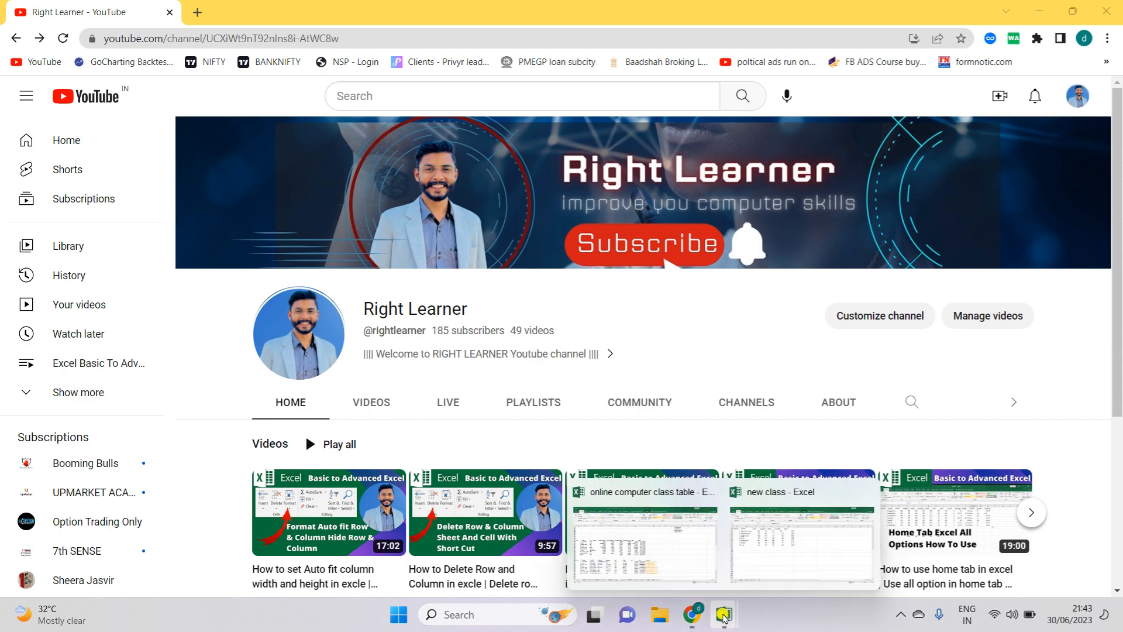
left_click(806, 562)
scroll(429, 402, "up", 5)
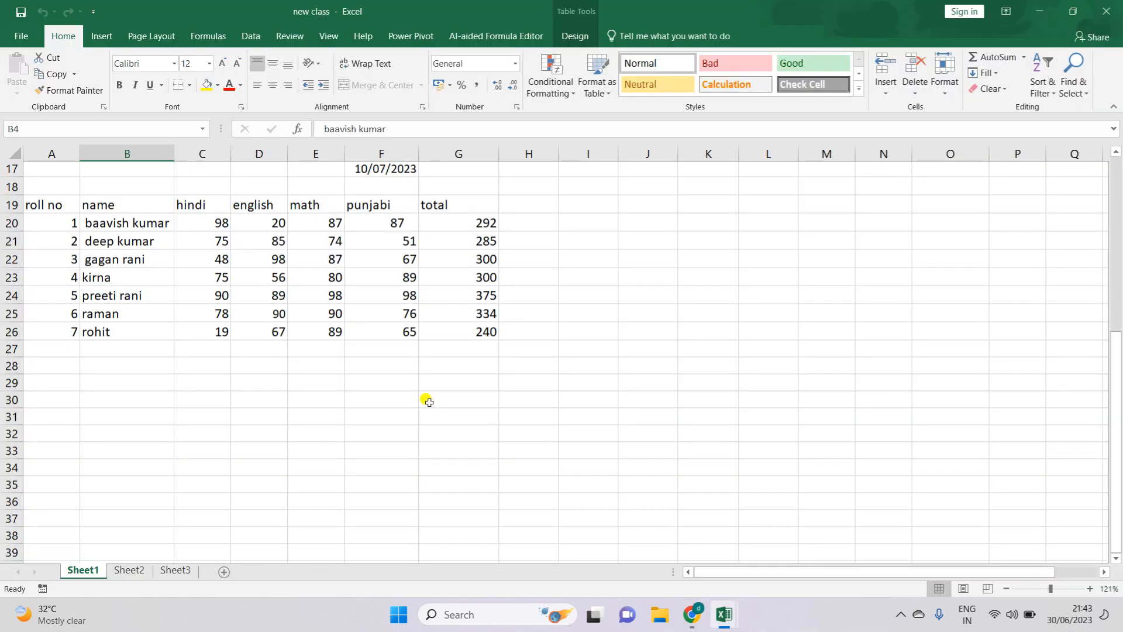
scroll(429, 402, "up", 1)
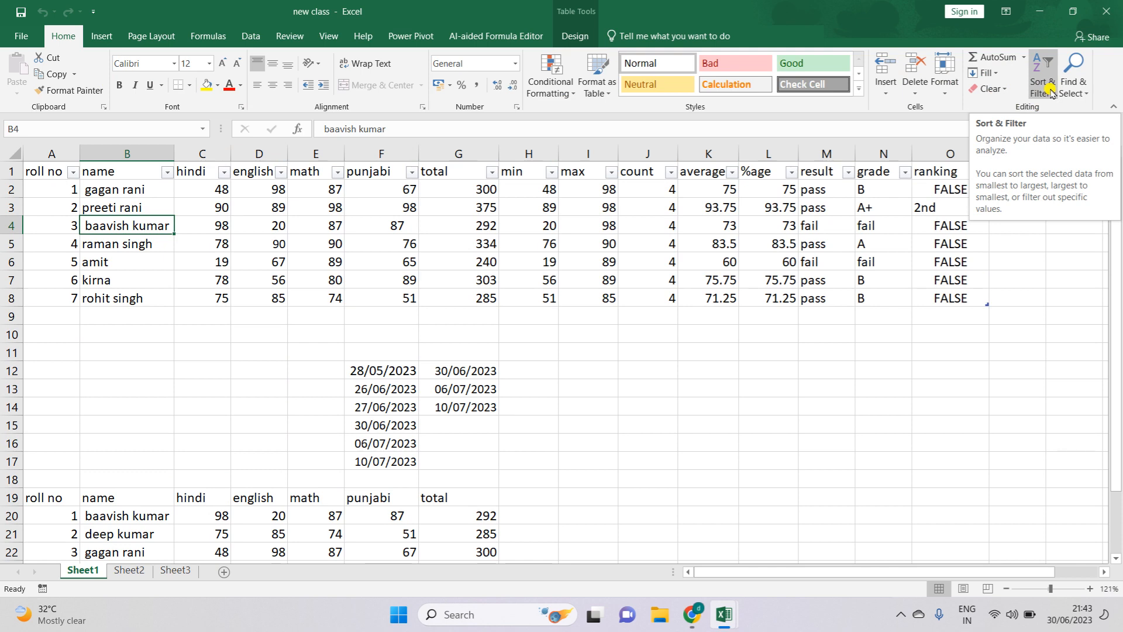
- Turn off the filter buttons on the header row of the student marks table
left_click(103, 36)
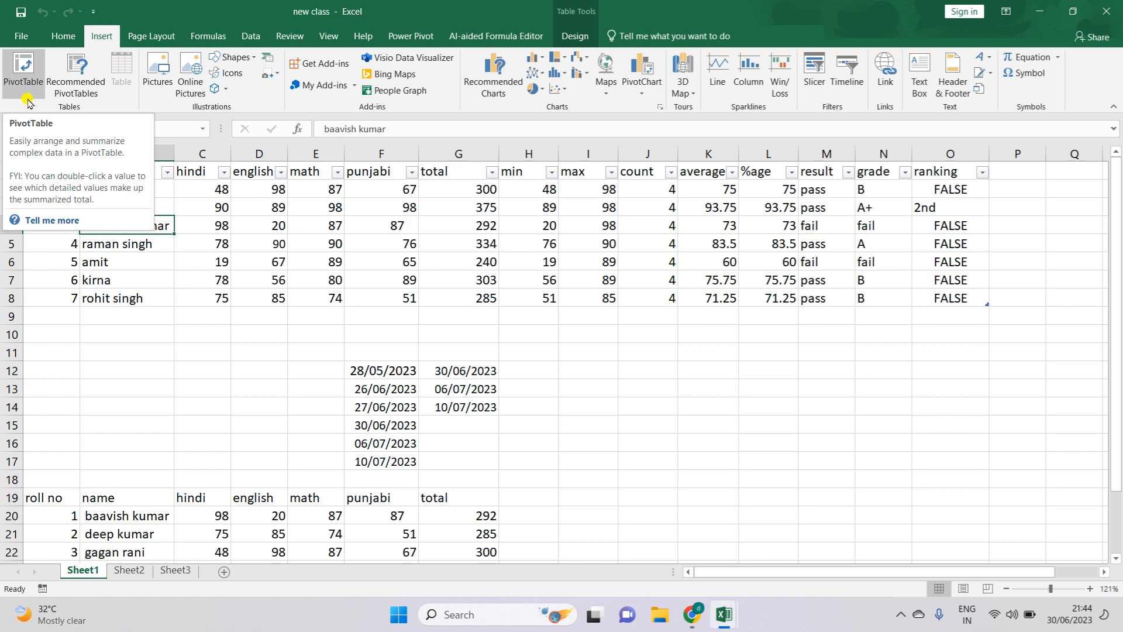
left_click(353, 259)
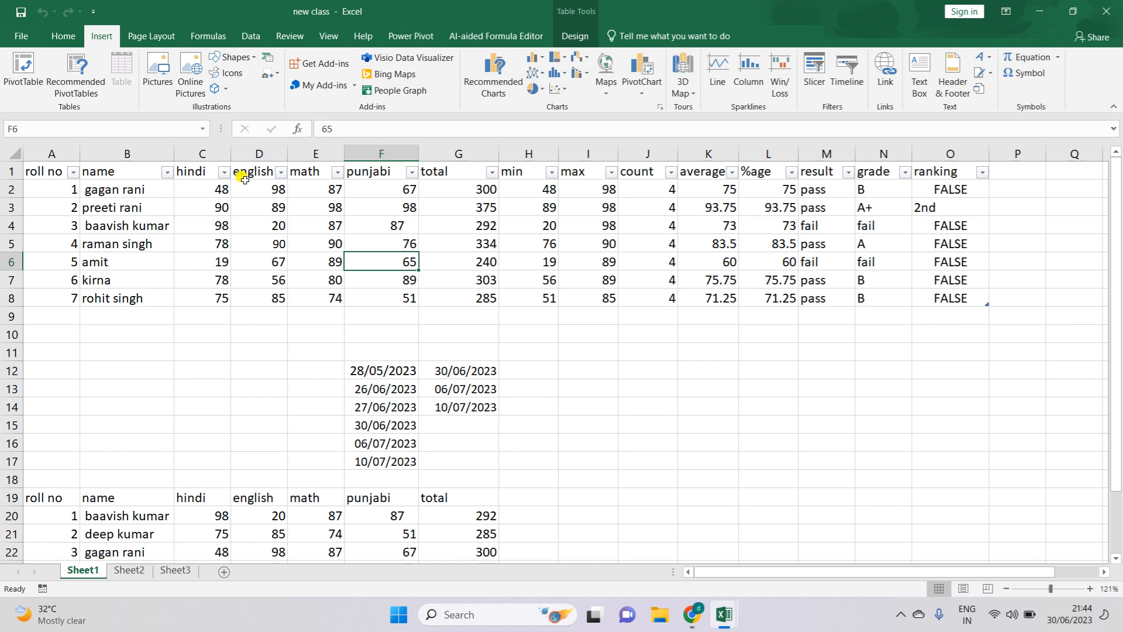
key("alt")
key("a")
key("t")
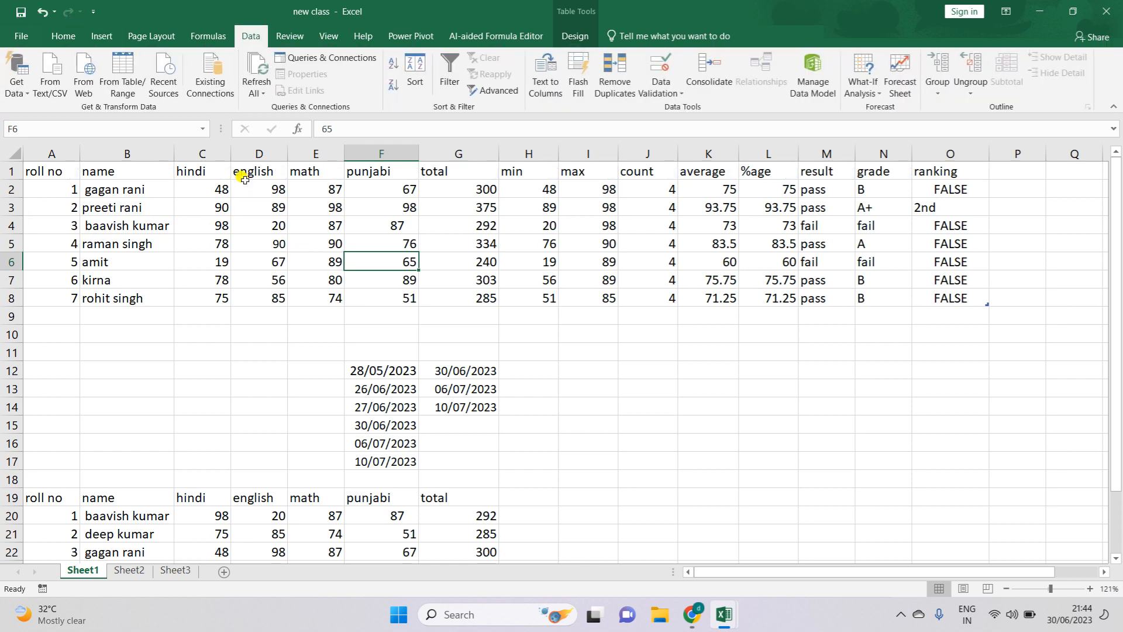
- Create a PivotTable on a new worksheet, using the whole student marks table (Table1) as its source
left_click(100, 36)
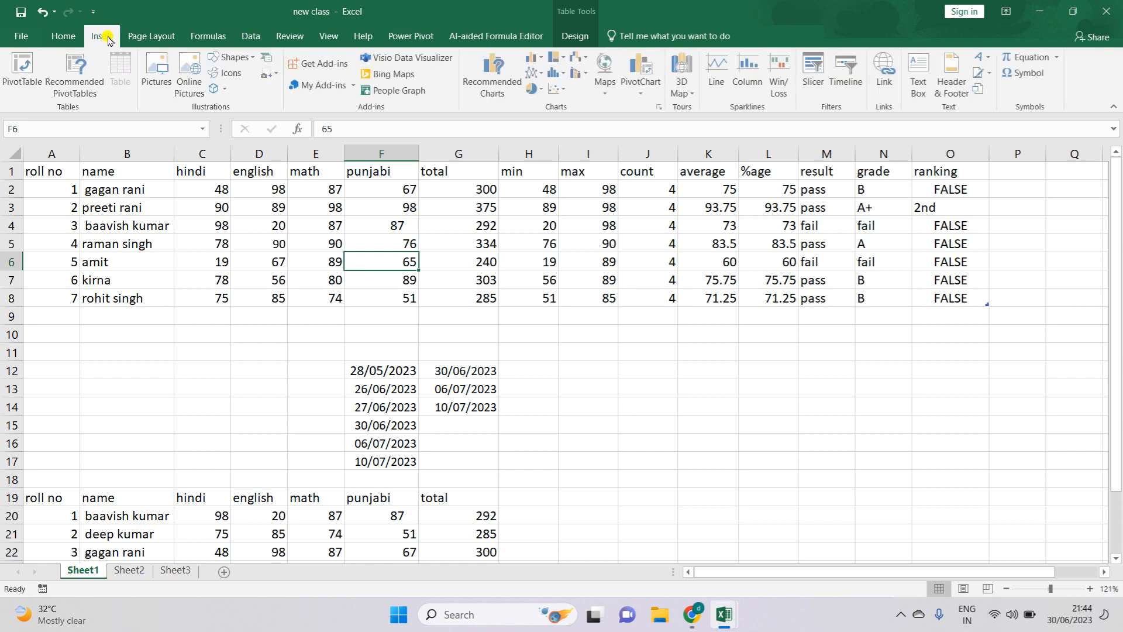
left_click(196, 228)
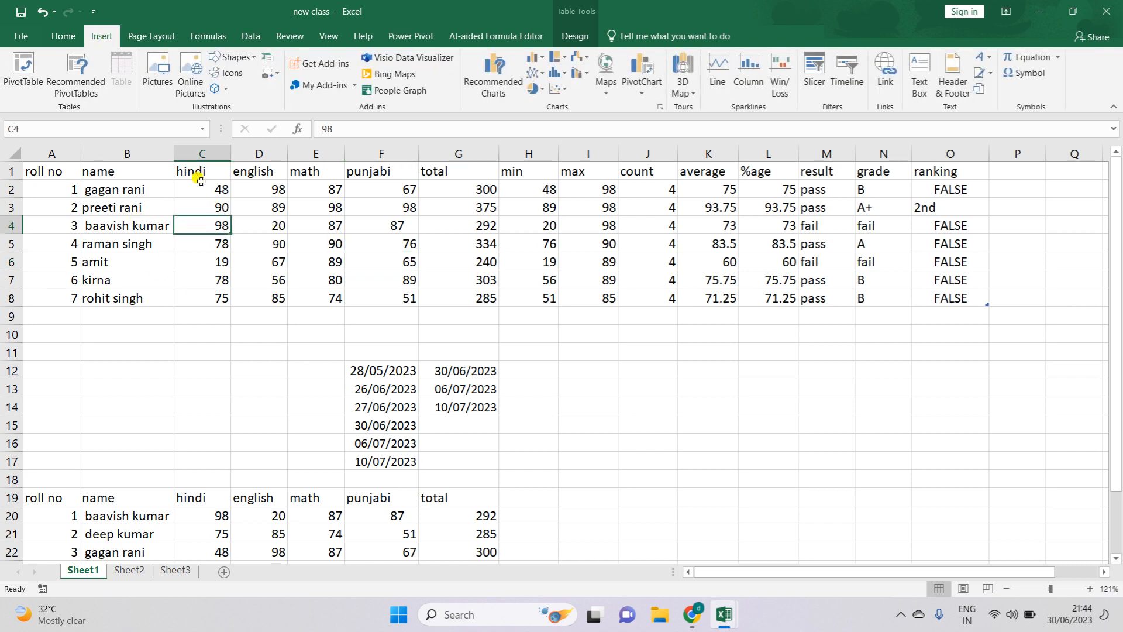
left_click(24, 69)
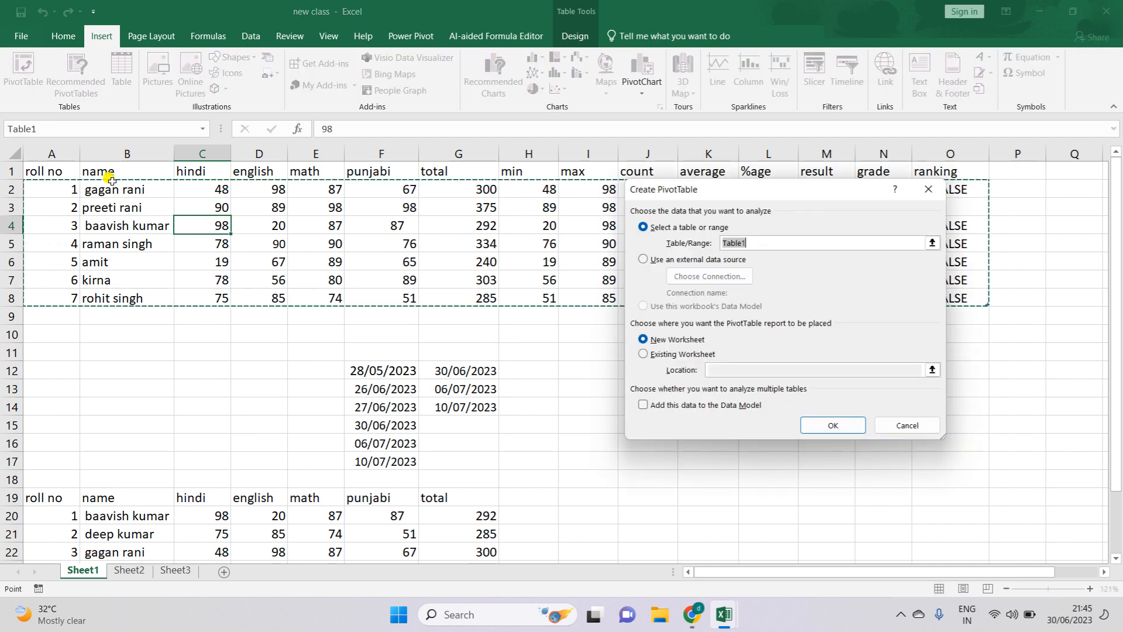
left_click(62, 170)
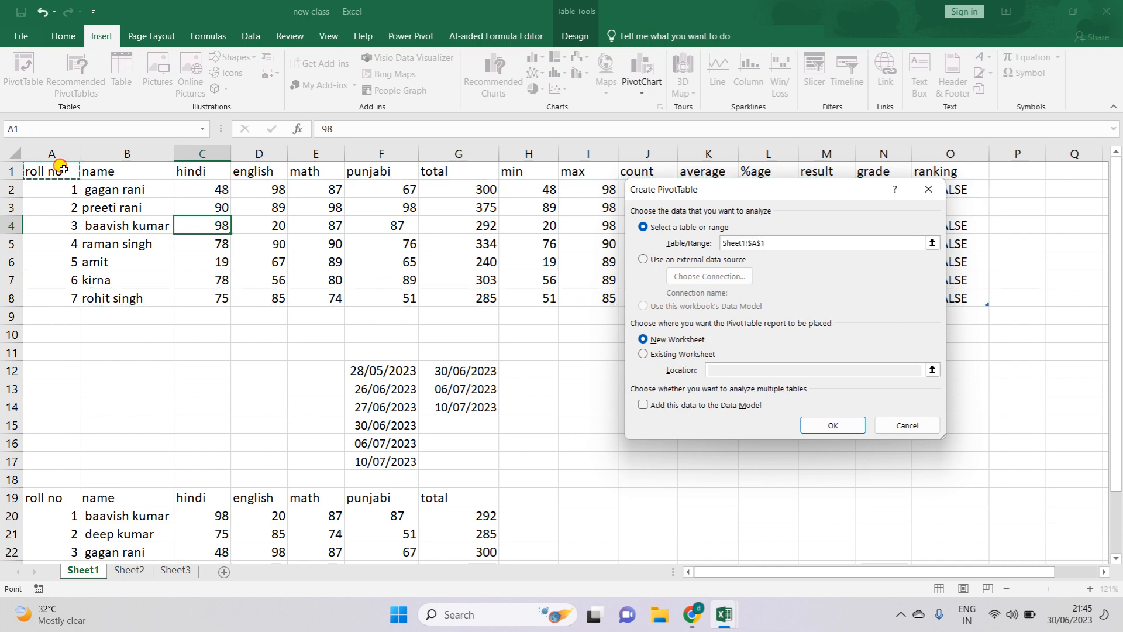
left_click_drag(61, 169, 948, 287)
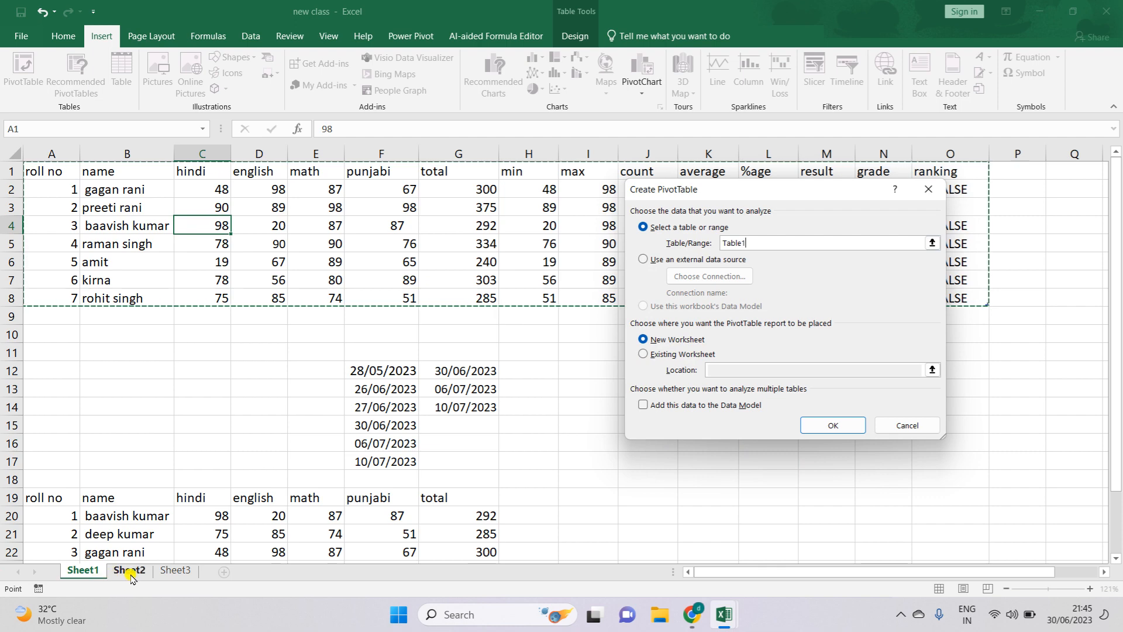
left_click(829, 423)
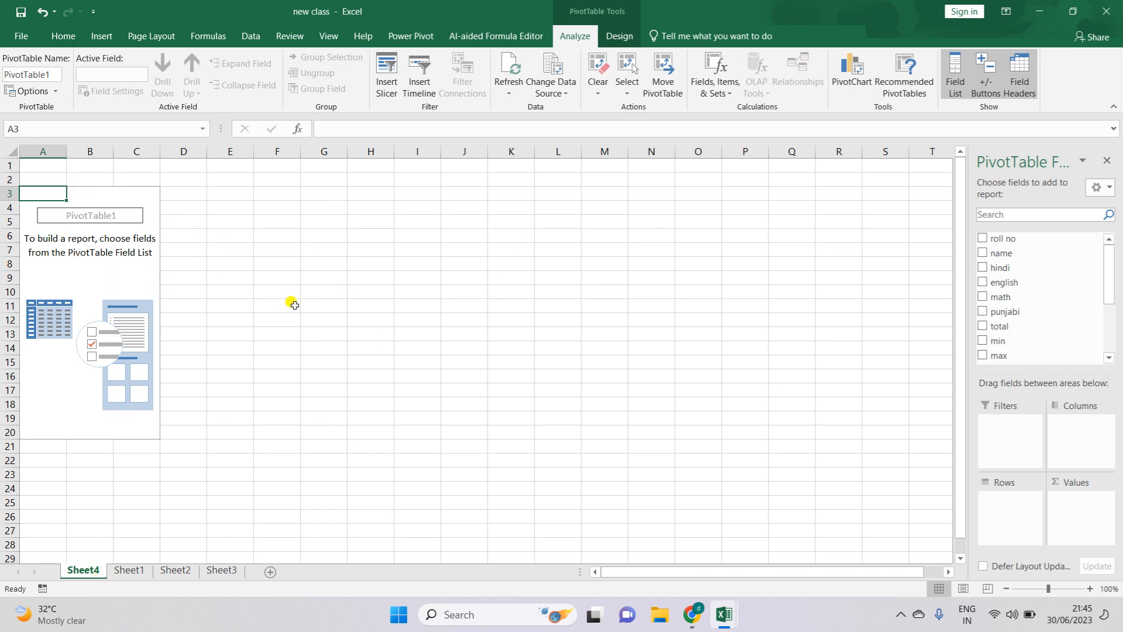
- Enlarge the new sheet's view and widen the PivotTable Fields pane
left_click(615, 37)
left_click(576, 36)
scroll(227, 327, "up", 3)
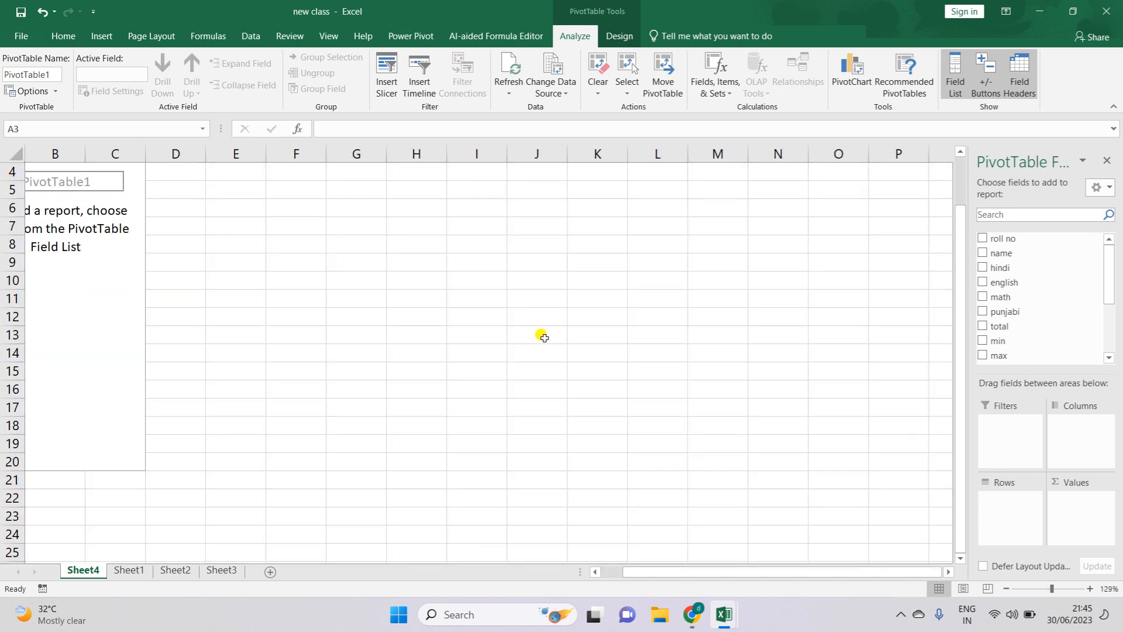
scroll(478, 329, "up", 1)
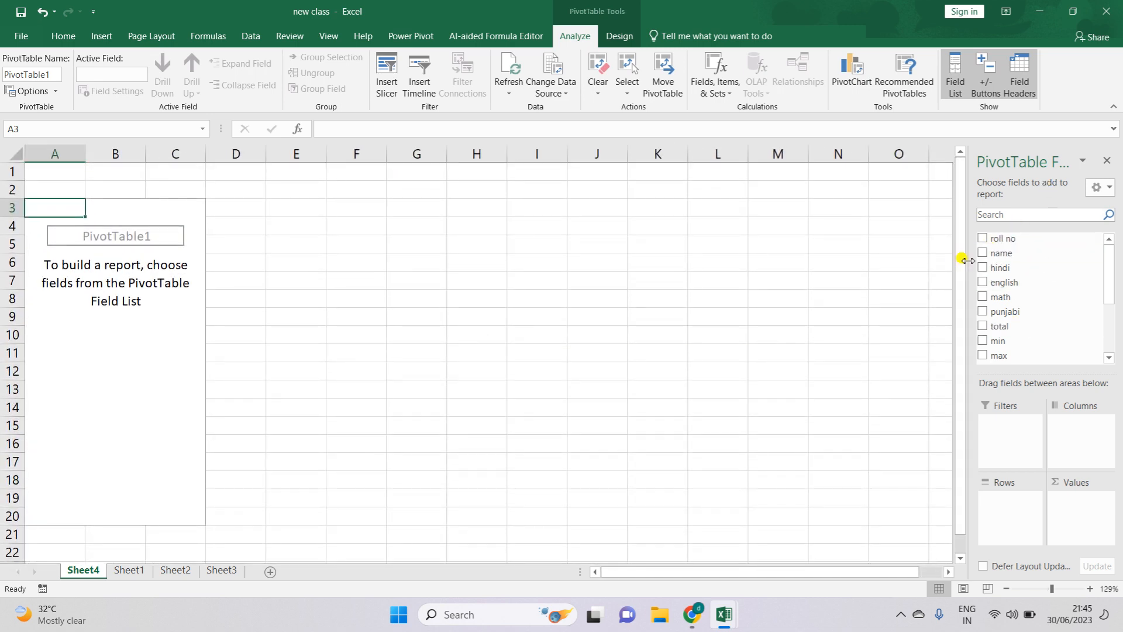
left_click_drag(967, 261, 903, 261)
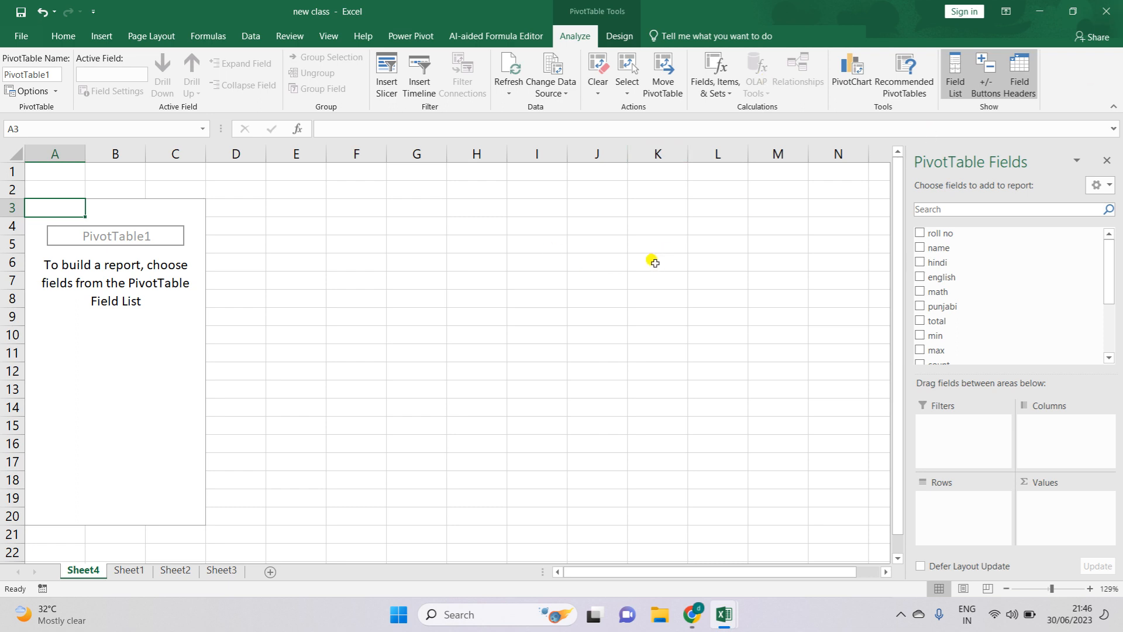
- Check the source data on Sheet1, and add the name field to the PivotTable rows on Sheet4
left_click(129, 570)
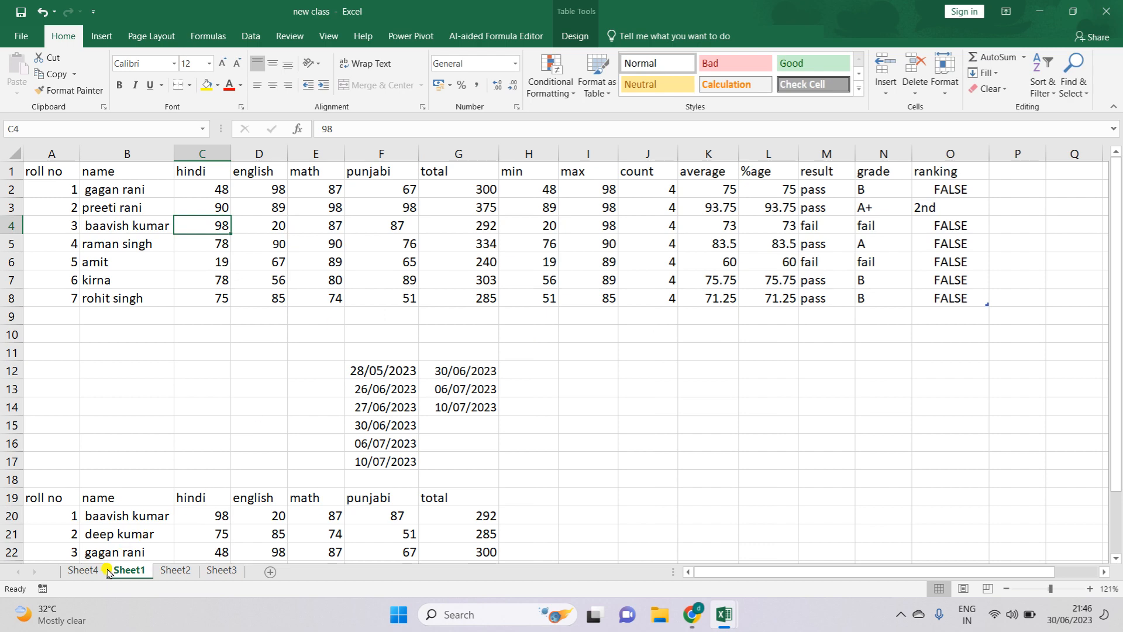
left_click(88, 570)
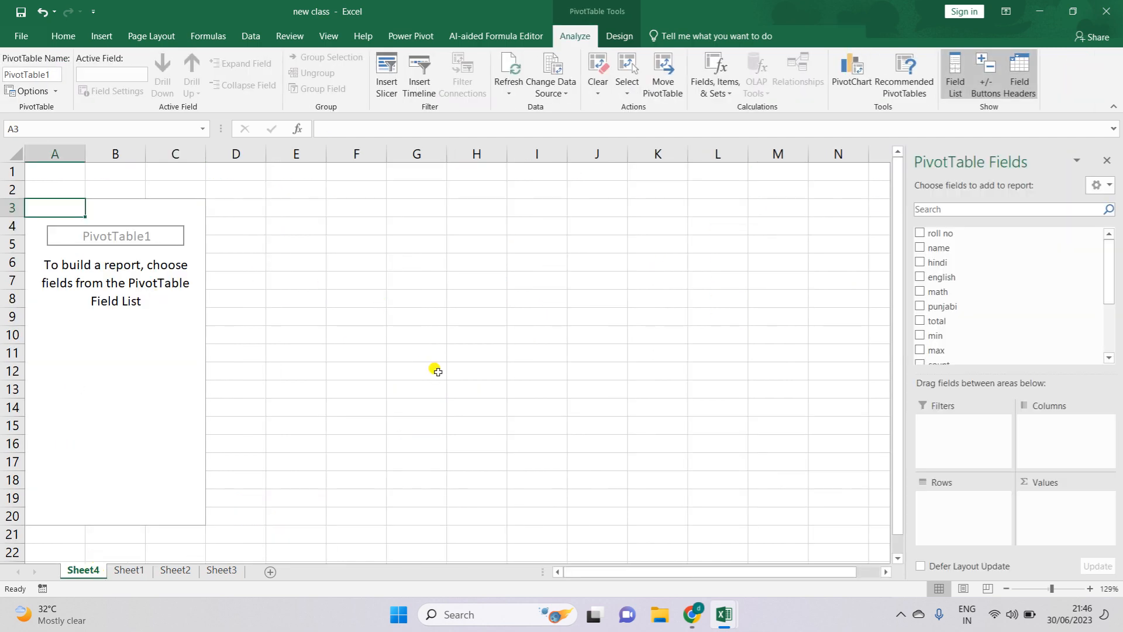
left_click(919, 248)
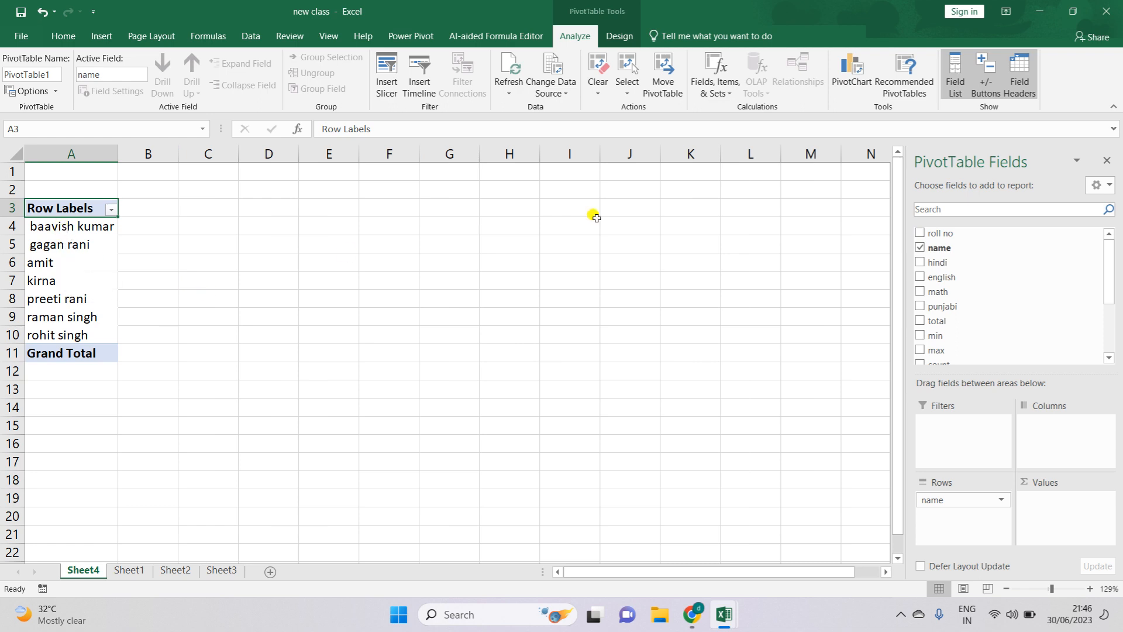
- Try the hindi field as a summed value, compare it with Sheet1, and remove it from the PivotTable
left_click(921, 262)
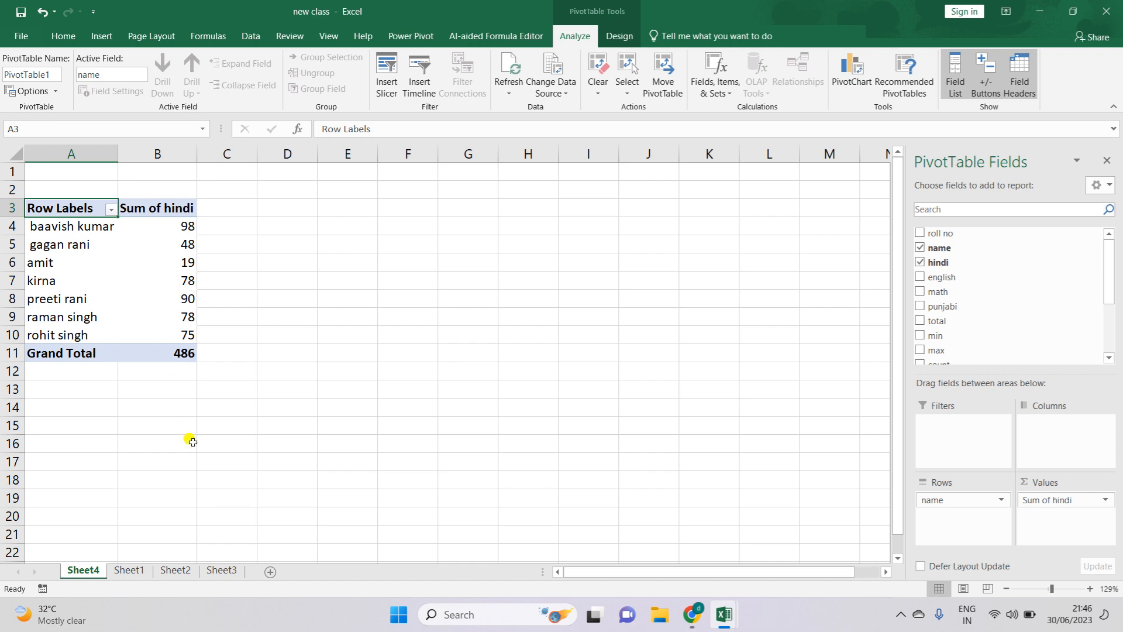
left_click(129, 572)
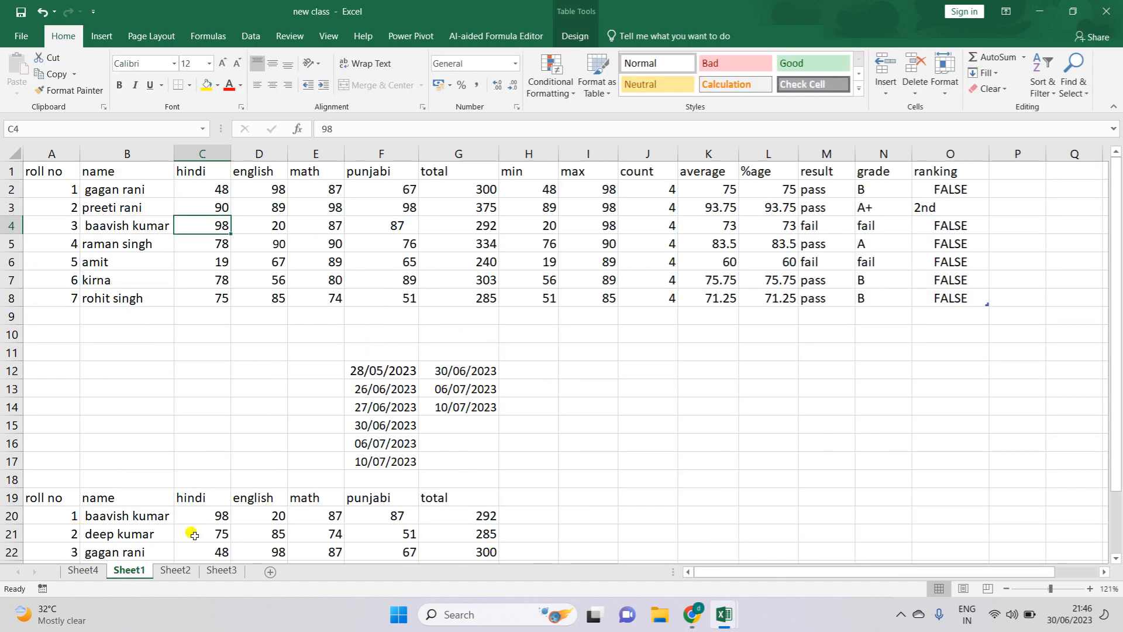
left_click(99, 572)
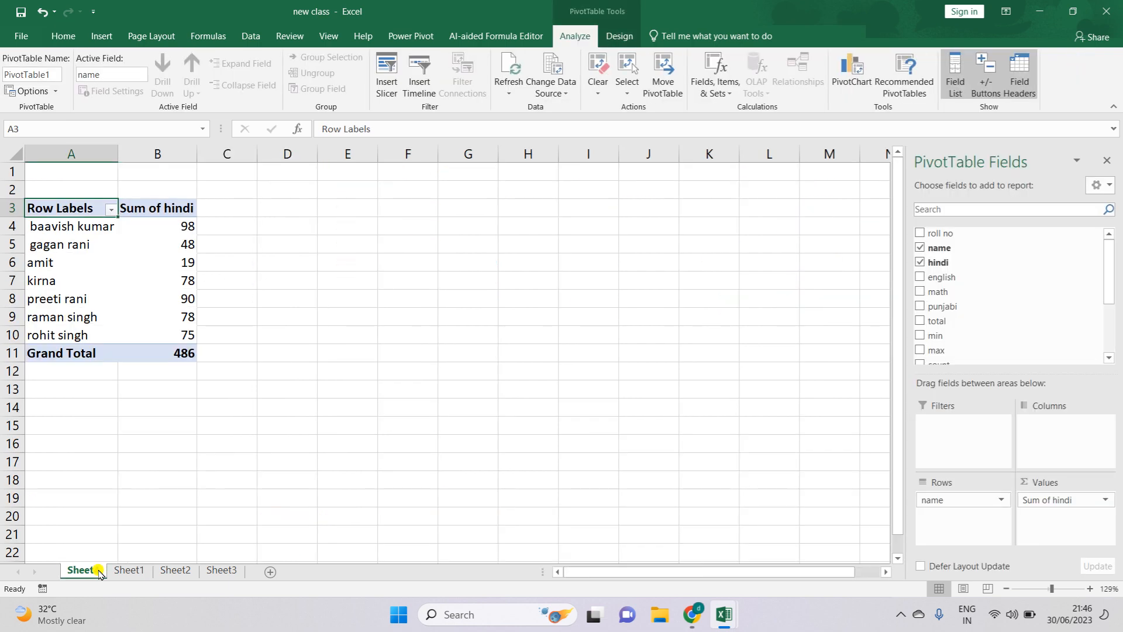
left_click(921, 264)
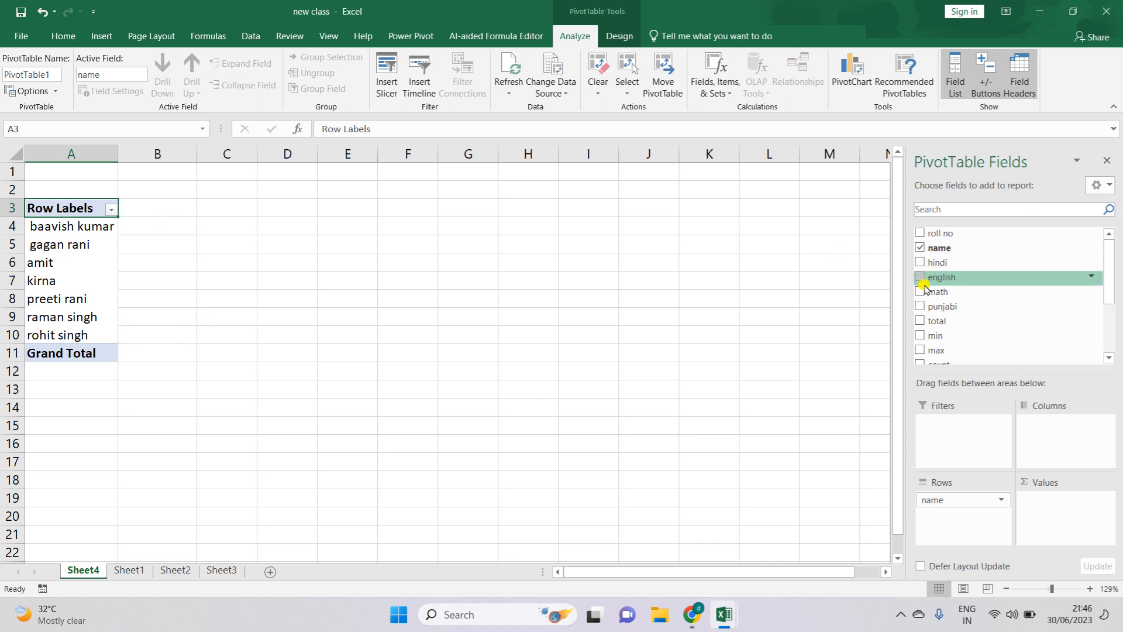
- Add the english, math, punjabi and hindi fields to the PivotTable as summed values
left_click(921, 278)
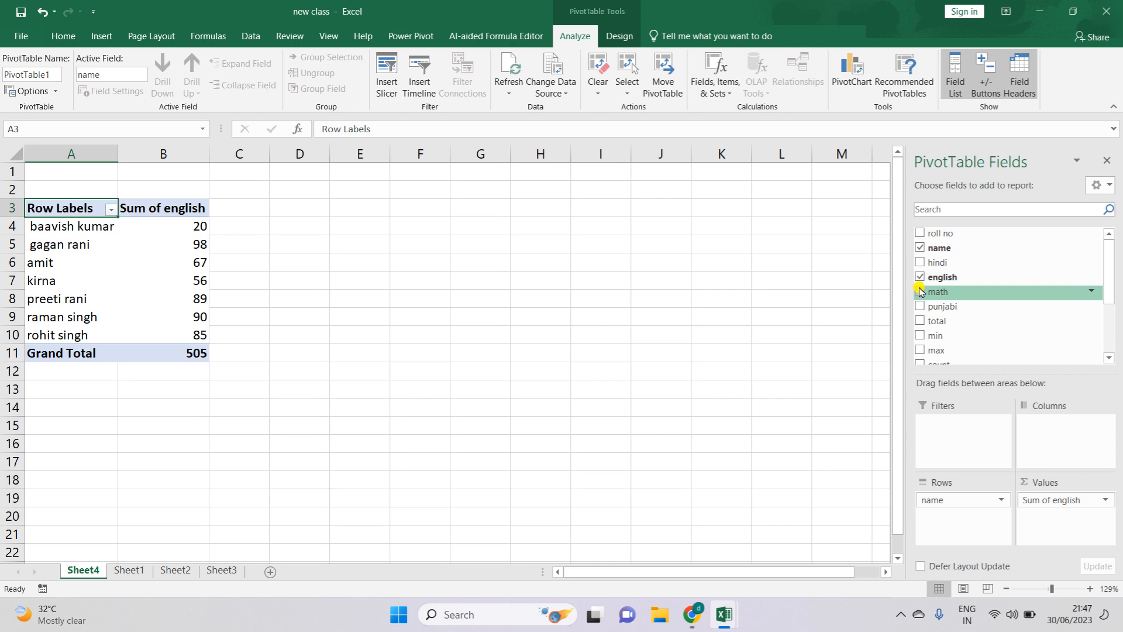
left_click(921, 292)
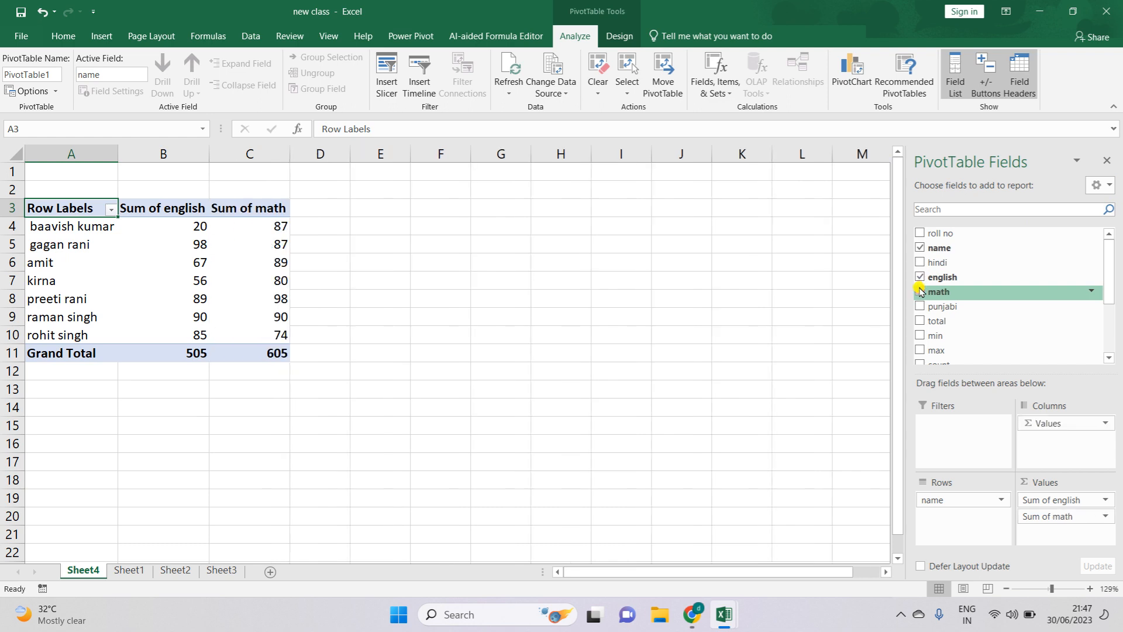
left_click(920, 306)
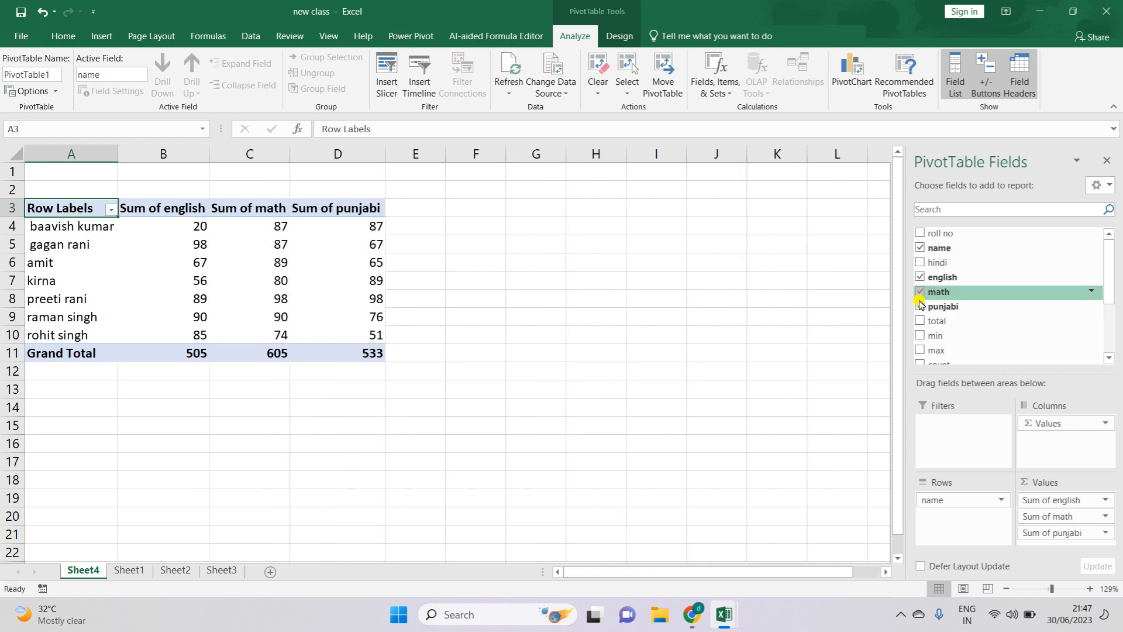
left_click(921, 264)
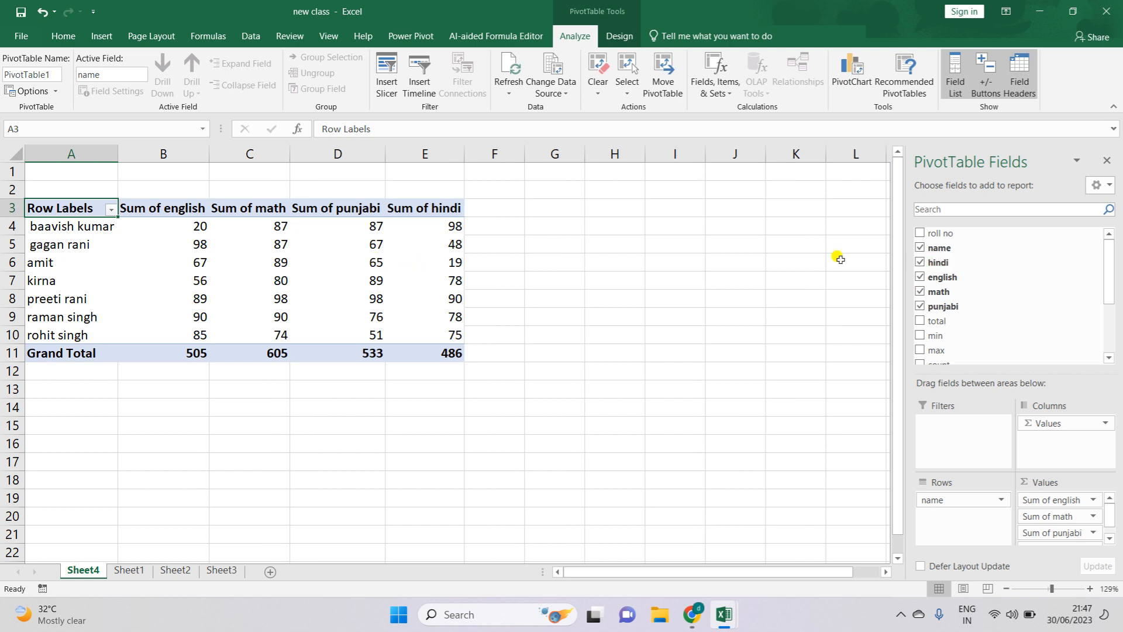
- Remove the hindi, english, math and punjabi fields from the PivotTable, keeping only the name field
left_click(920, 263)
left_click(920, 278)
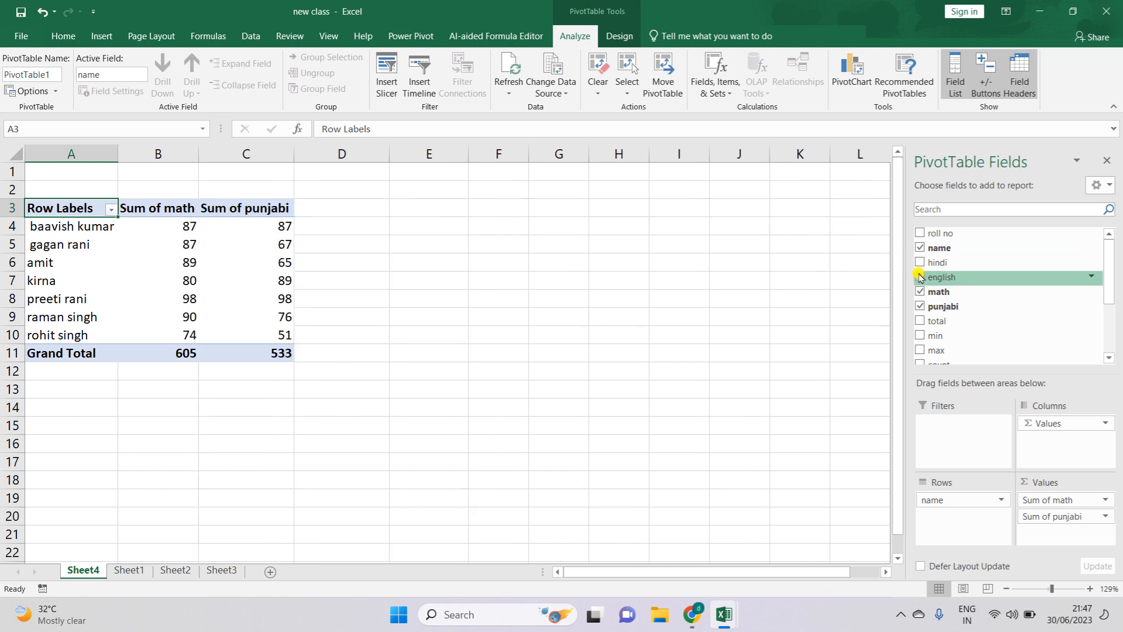
left_click(921, 292)
left_click(921, 306)
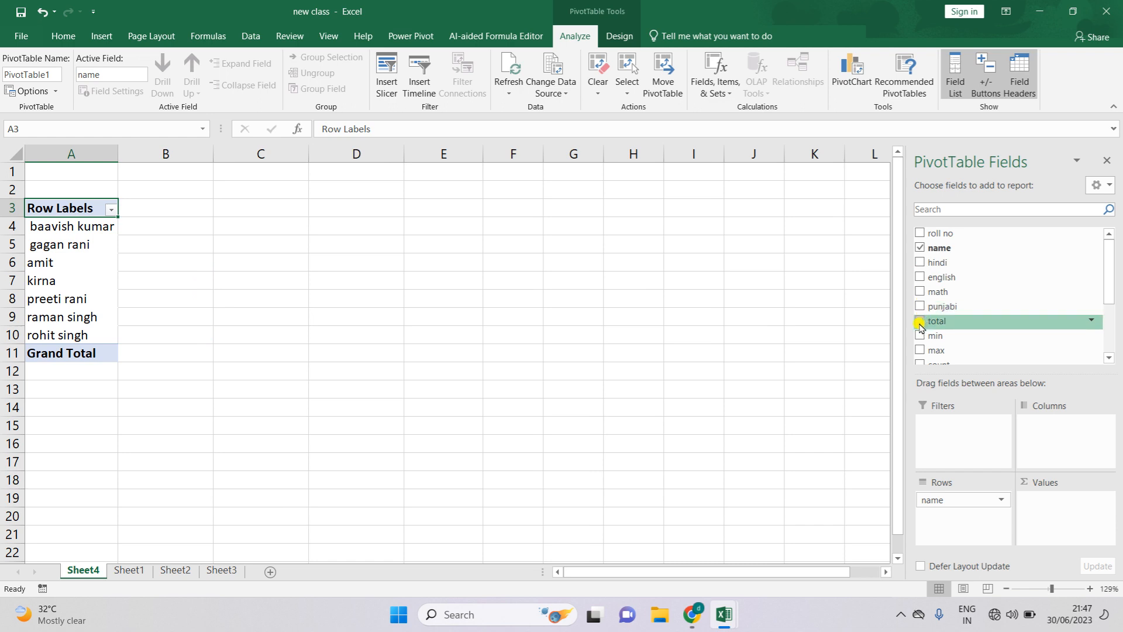
- Try the total field as a summed value per student, and remove it from the PivotTable
left_click(921, 321)
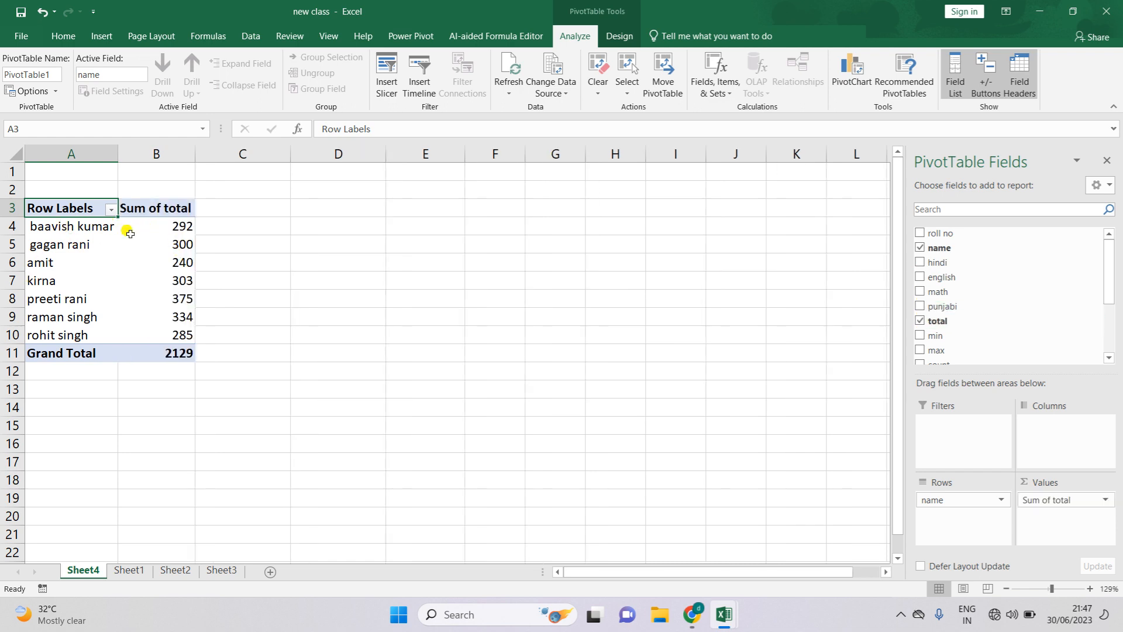
mouse_move(166, 338)
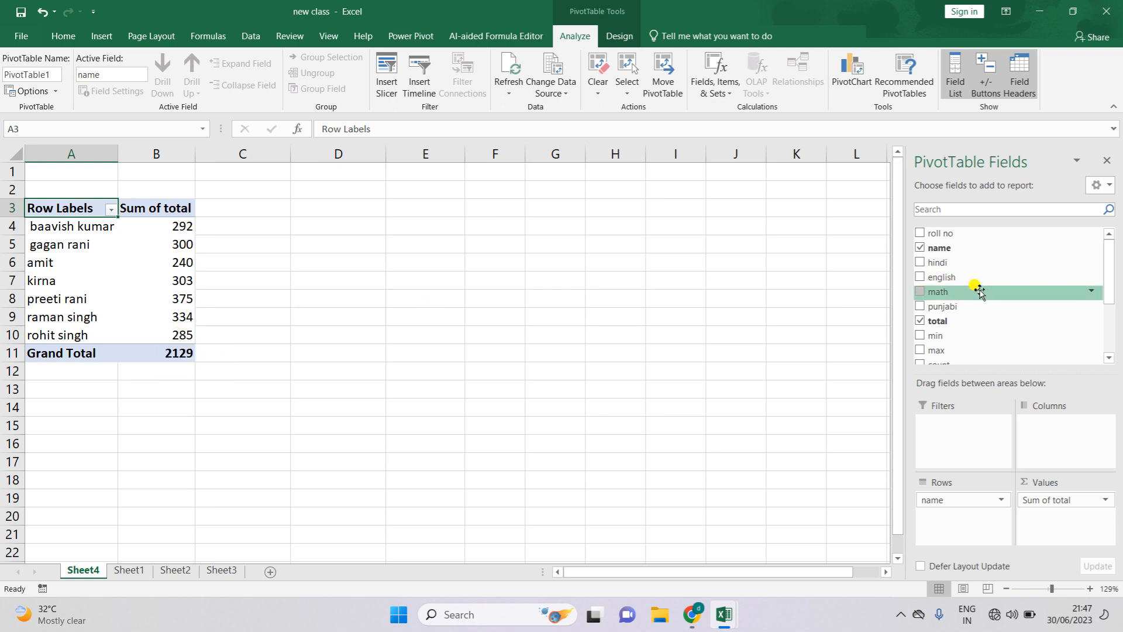
scroll(980, 293, "down", 3)
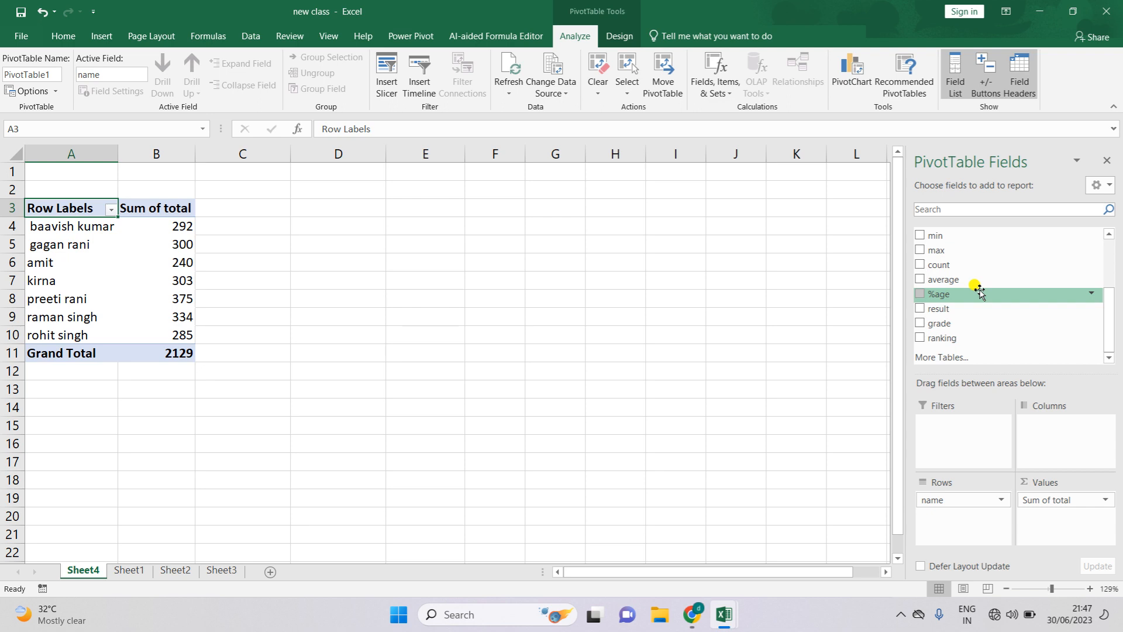
scroll(980, 293, "up", 3)
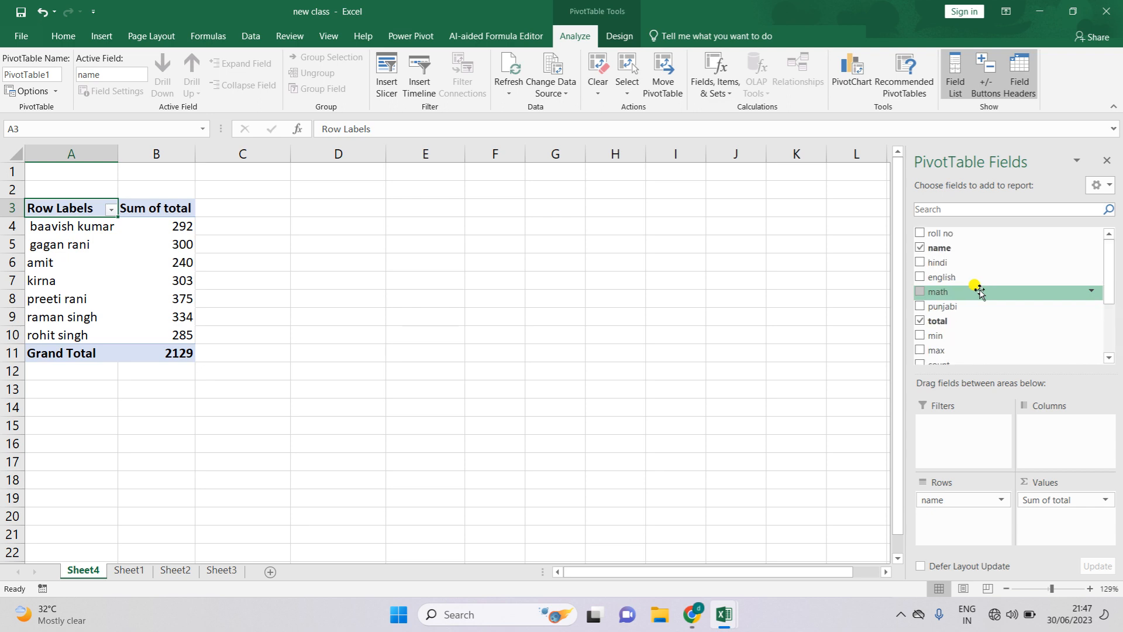
left_click(920, 321)
- Add the result field to the PivotTable rows beneath the name field
scroll(936, 321, "down", 3)
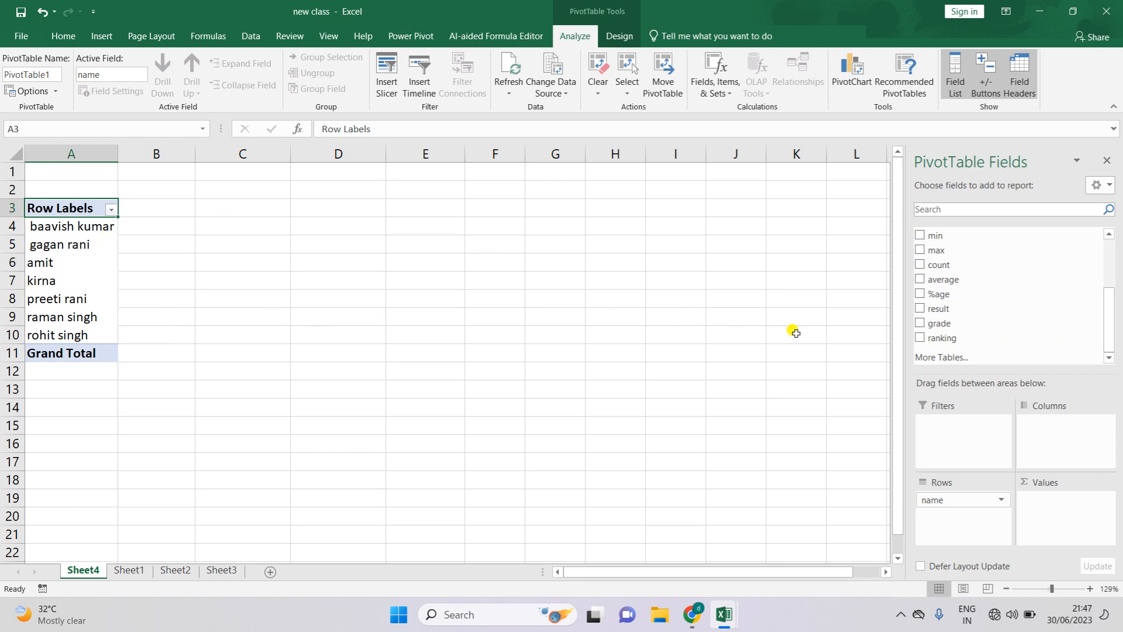
left_click(920, 309)
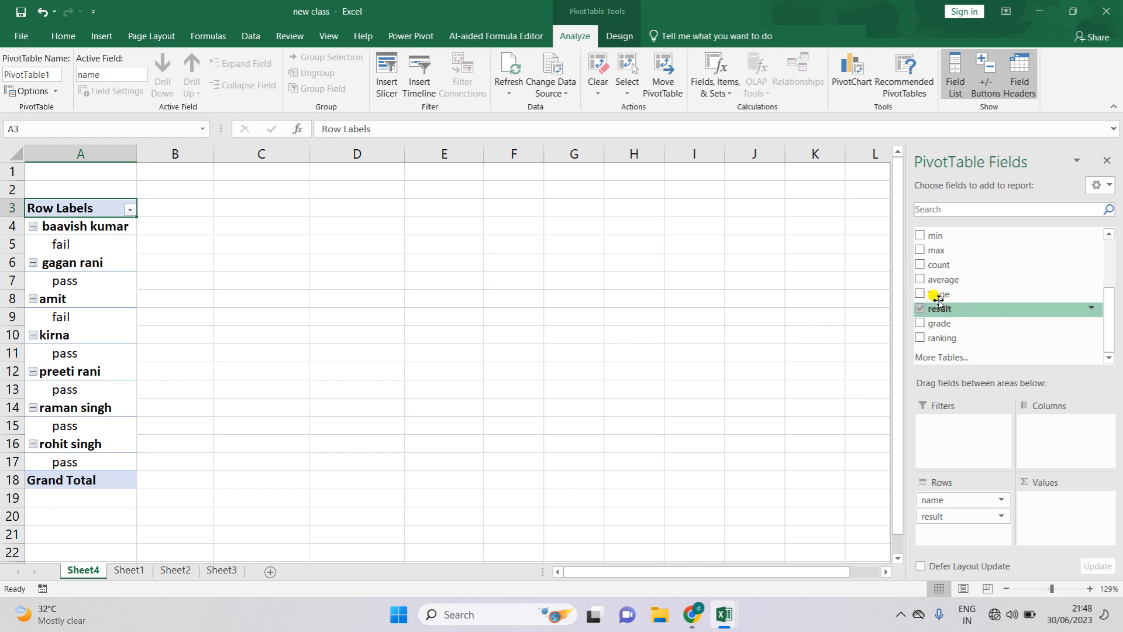
scroll(951, 287, "up", 3)
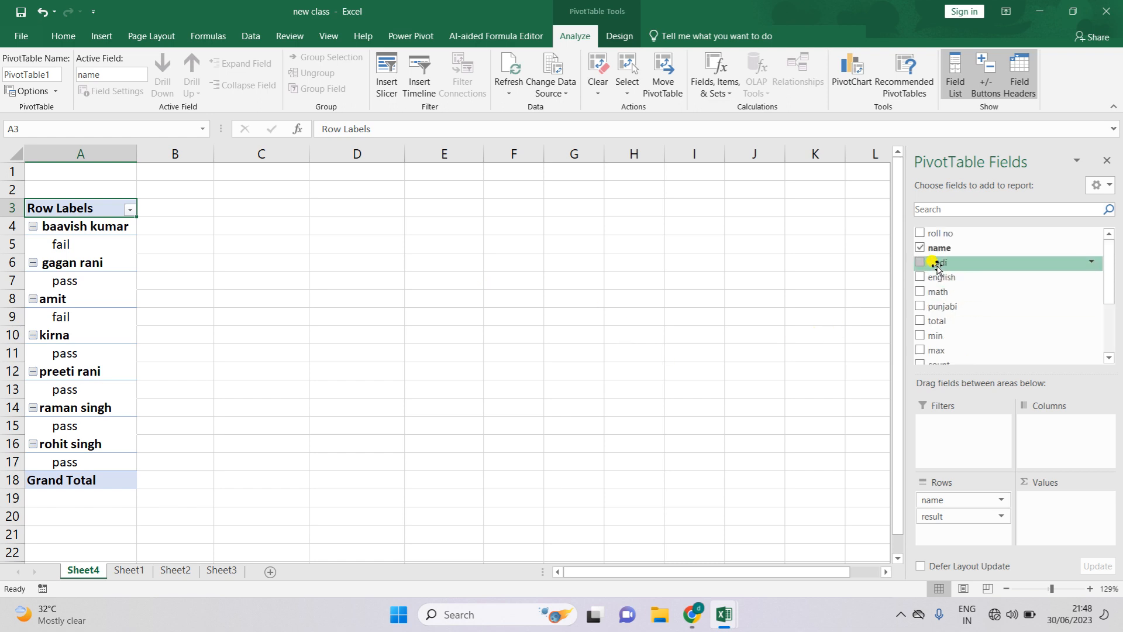
- Regroup the PivotTable rows with the names beneath the result field, and remove the result field, leaving only the names
left_click(920, 250)
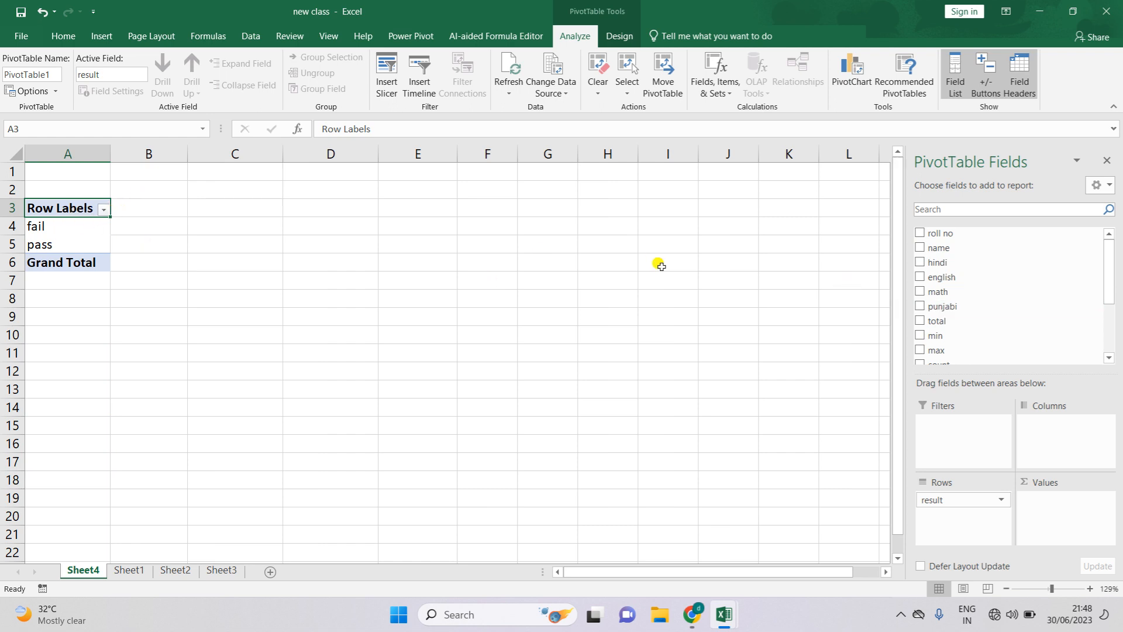
left_click(921, 249)
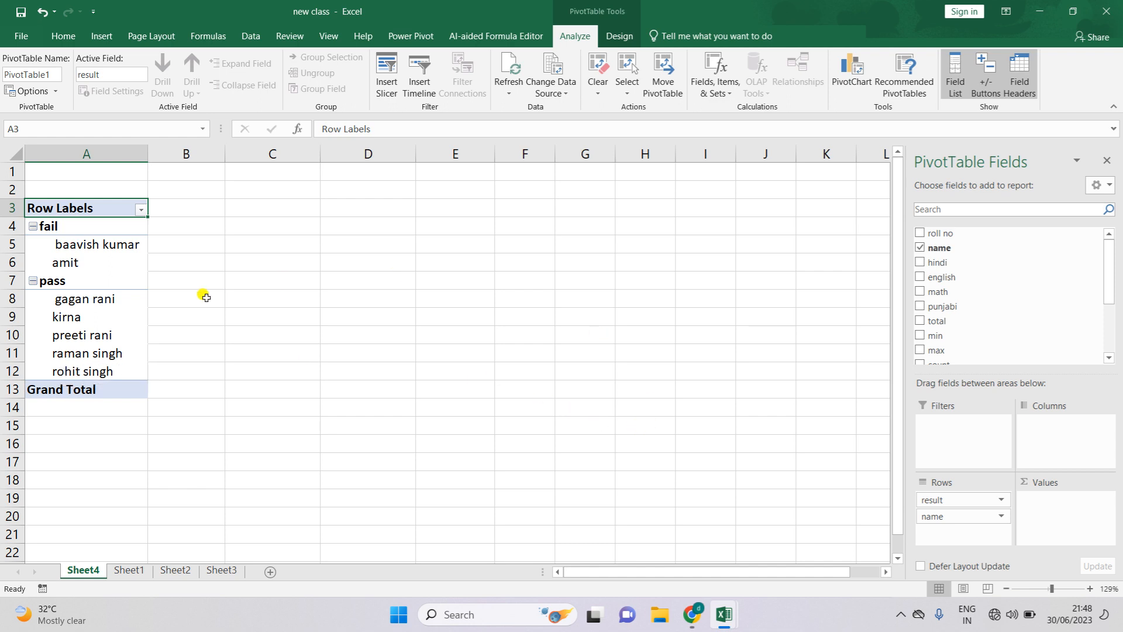
scroll(939, 306, "down", 3)
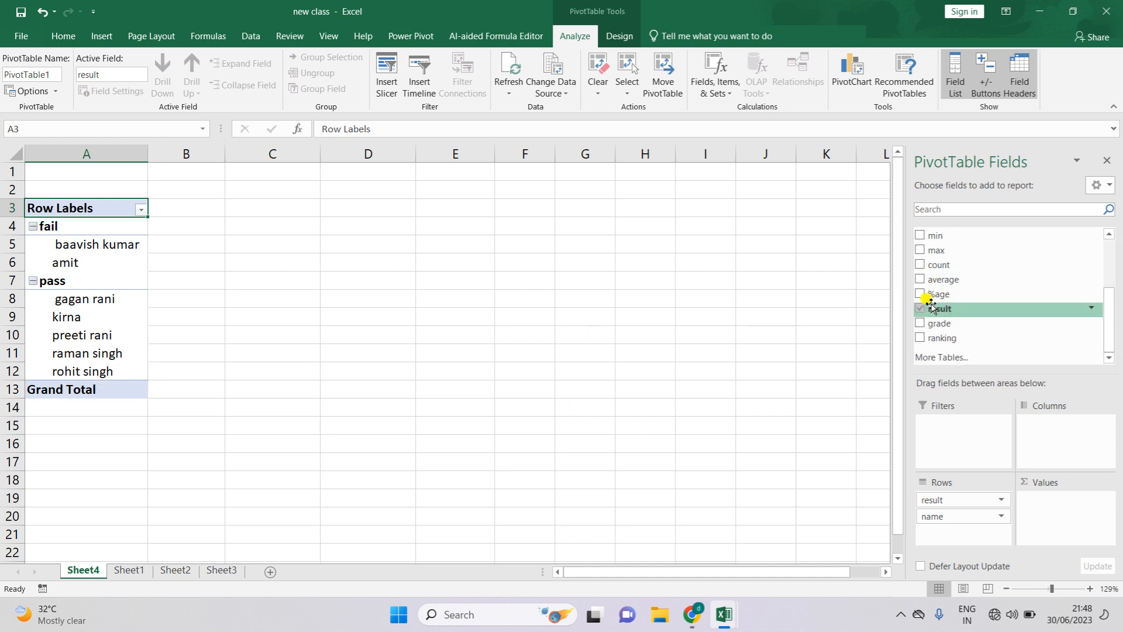
left_click(920, 309)
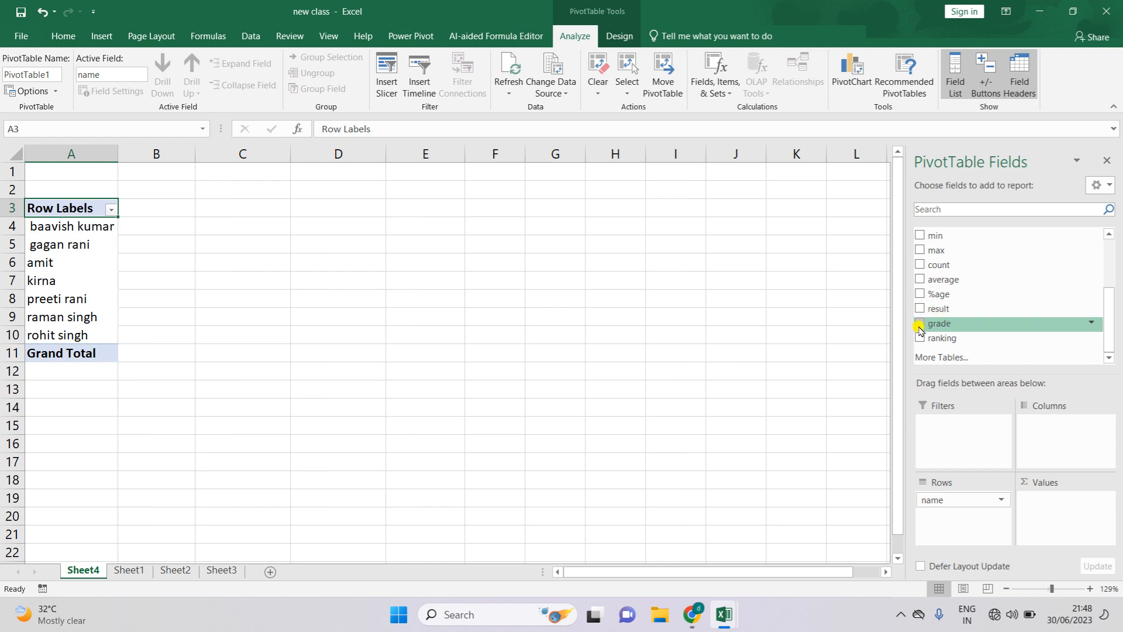
- Try grouping the names beneath the grade field in the PivotTable rows, and remove the grade field
left_click(920, 322)
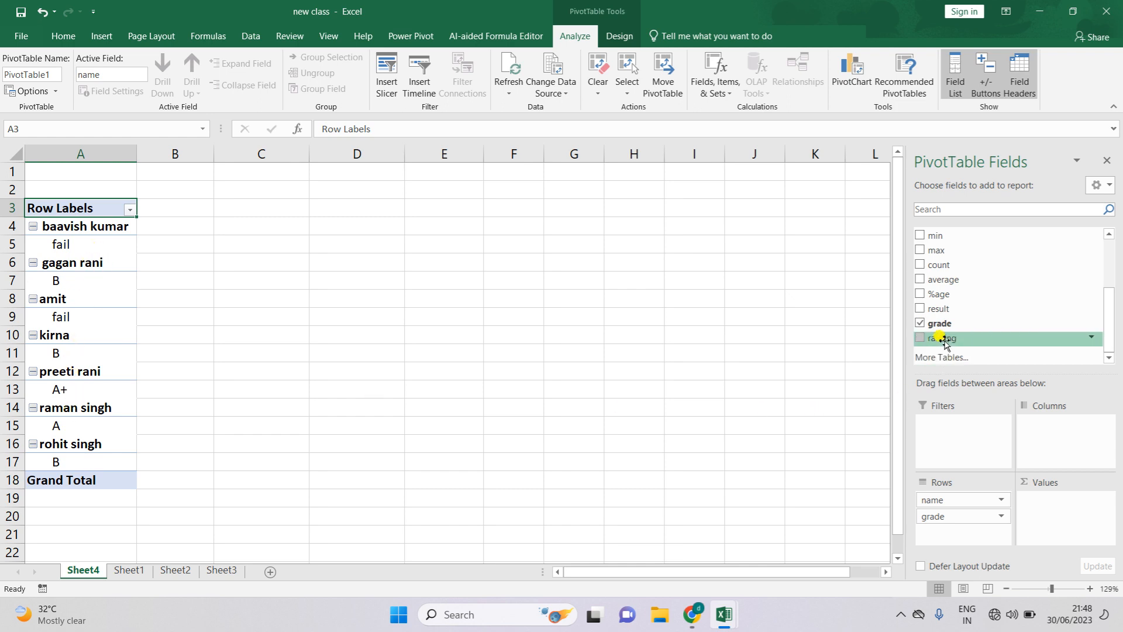
scroll(943, 334, "up", 3)
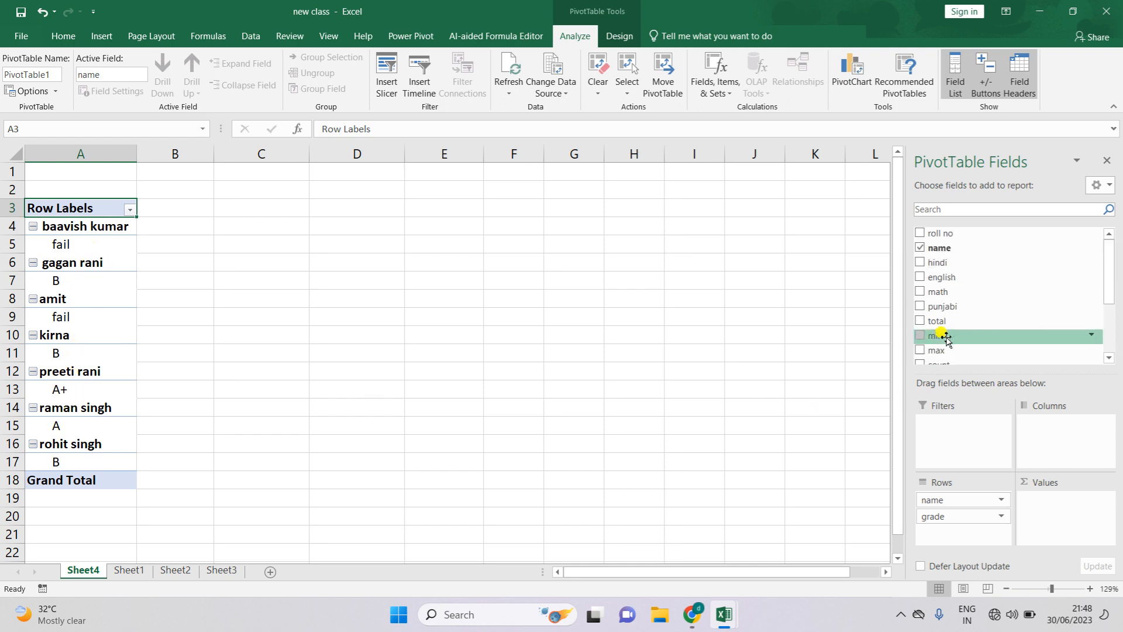
left_click(921, 248)
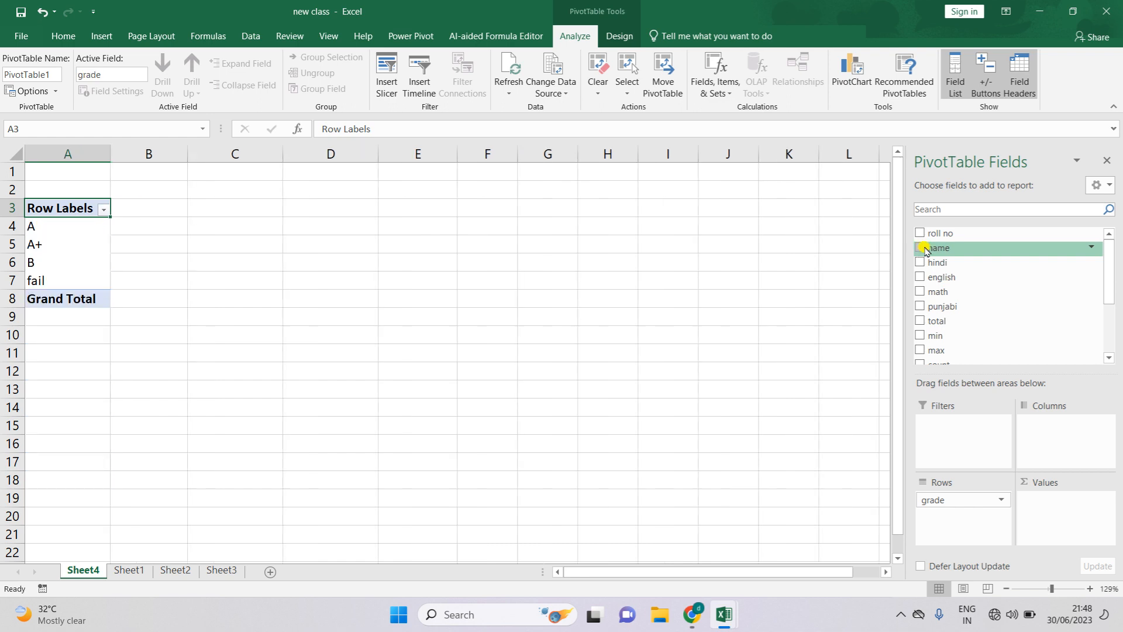
left_click(921, 248)
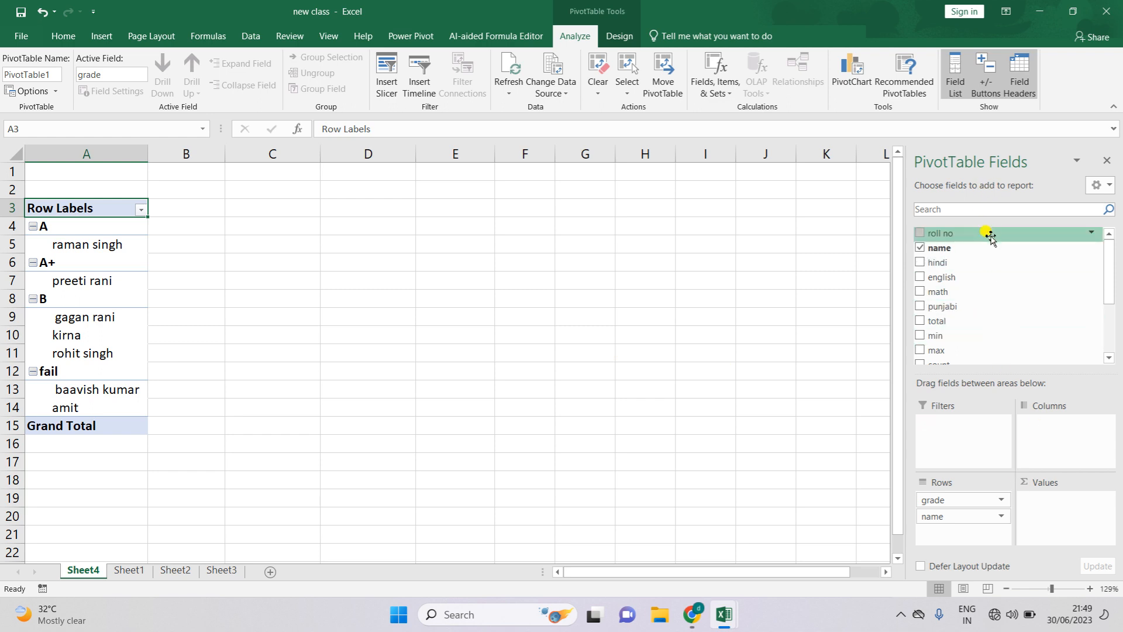
scroll(990, 246, "down", 3)
left_click(919, 324)
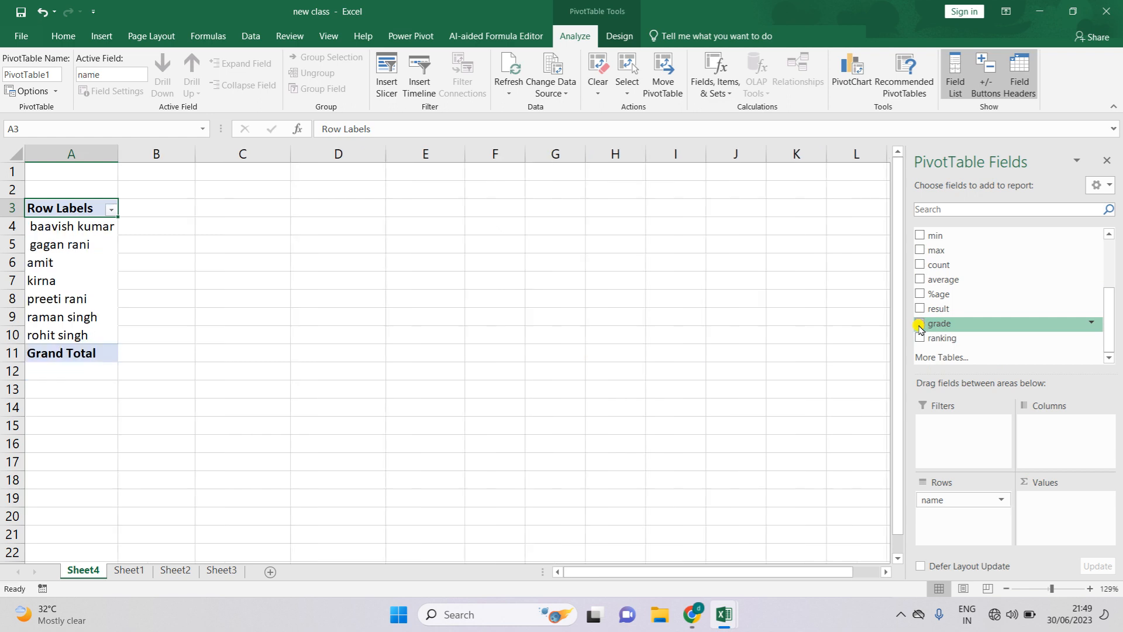
- Add the hindi, english and total fields to the PivotTable as summed values per student
scroll(967, 296, "up", 3)
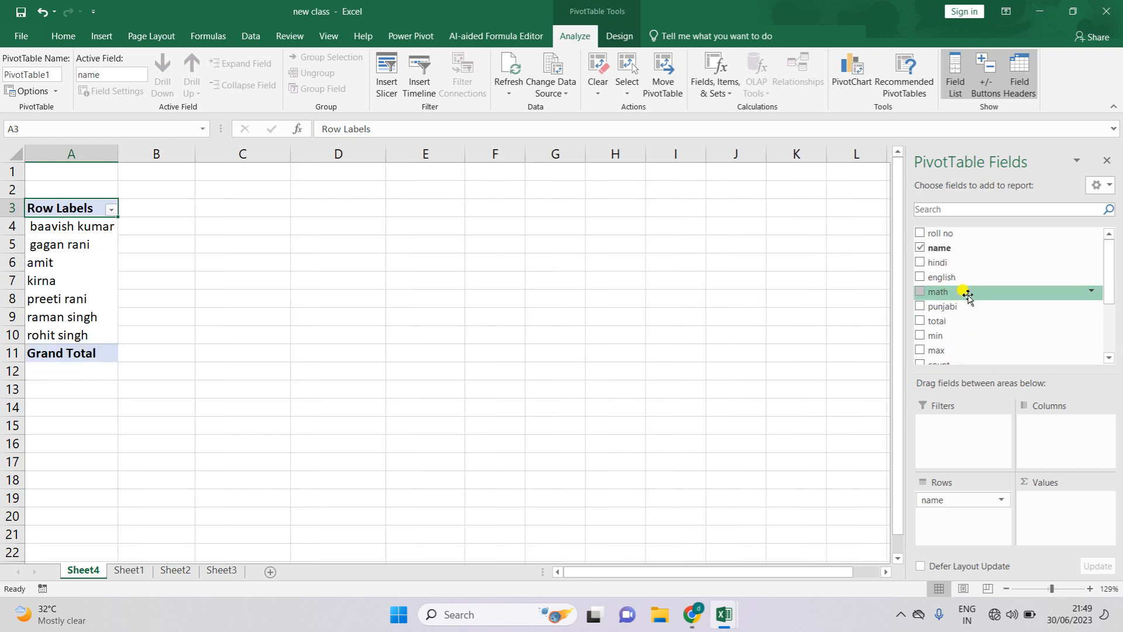
left_click(921, 263)
left_click(921, 277)
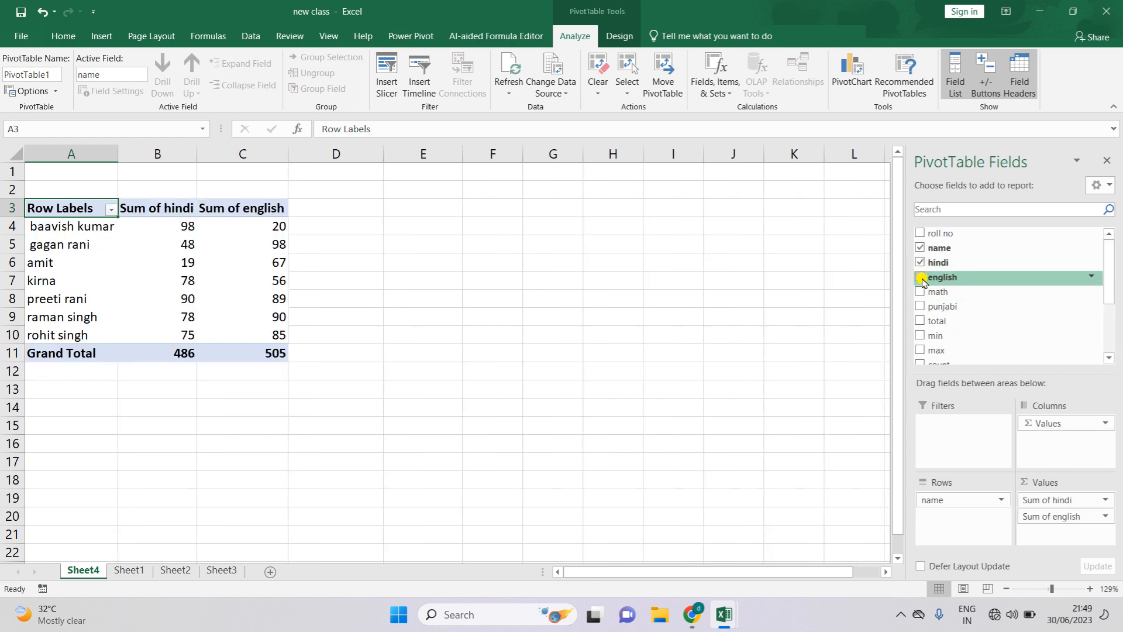
left_click(921, 321)
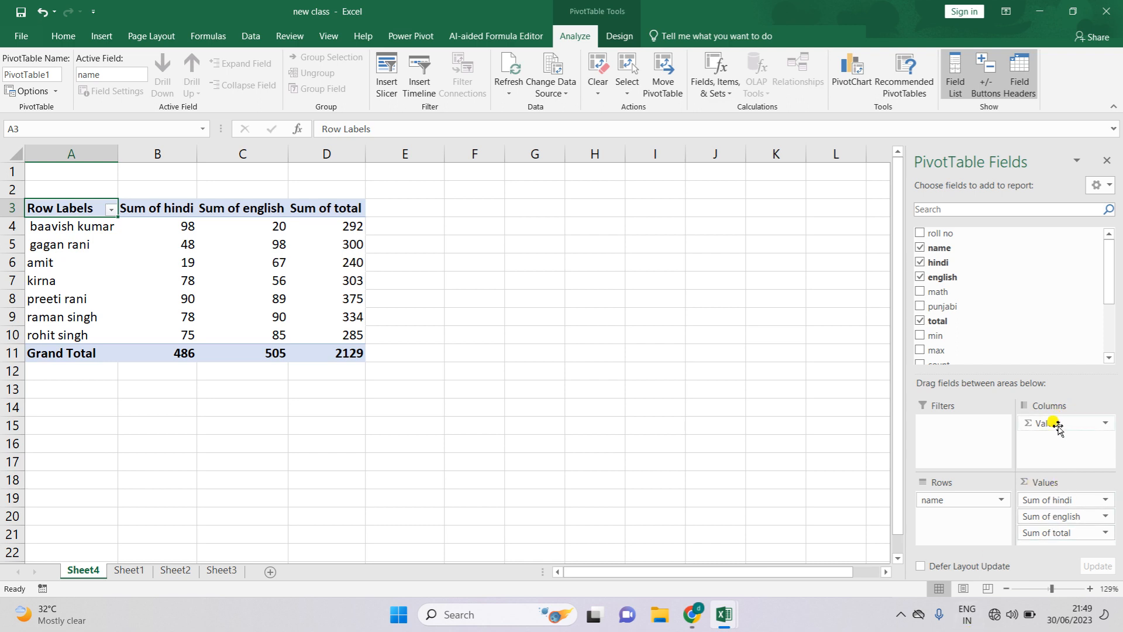
- Try the Values field in the rows area and in the filters area, and return it to the columns area
left_click_drag(1059, 425, 974, 518)
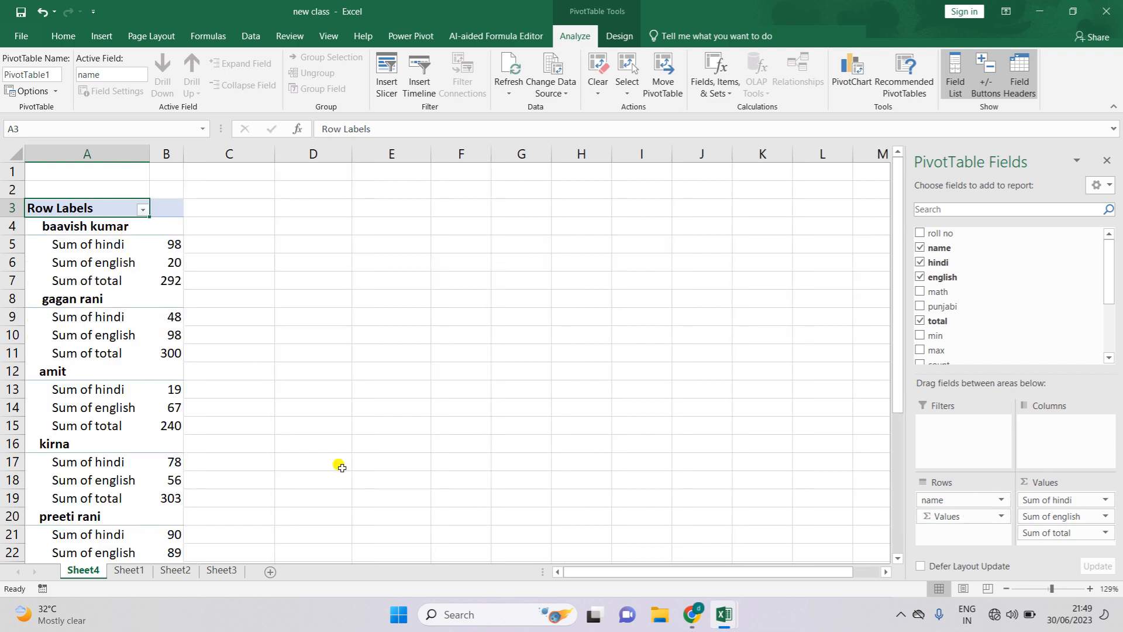
left_click(977, 516)
left_click_drag(981, 522, 978, 447)
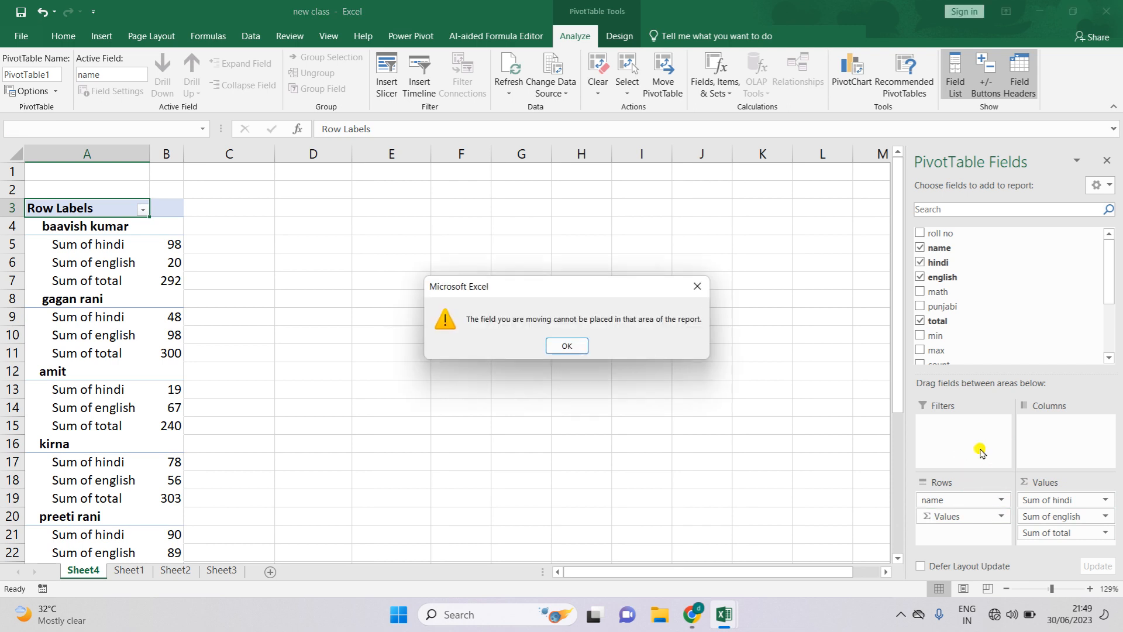
left_click(553, 346)
left_click(971, 518)
left_click_drag(971, 517, 1053, 448)
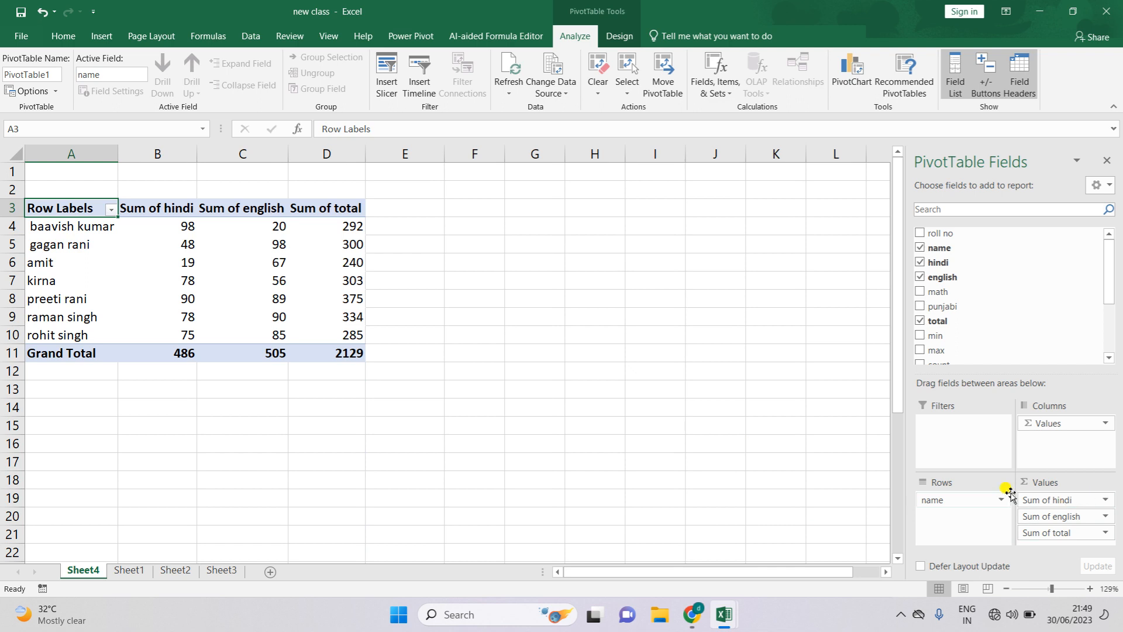
- Try the name field as a report filter, and return it to the rows area
left_click(968, 501)
left_click_drag(968, 501, 964, 450)
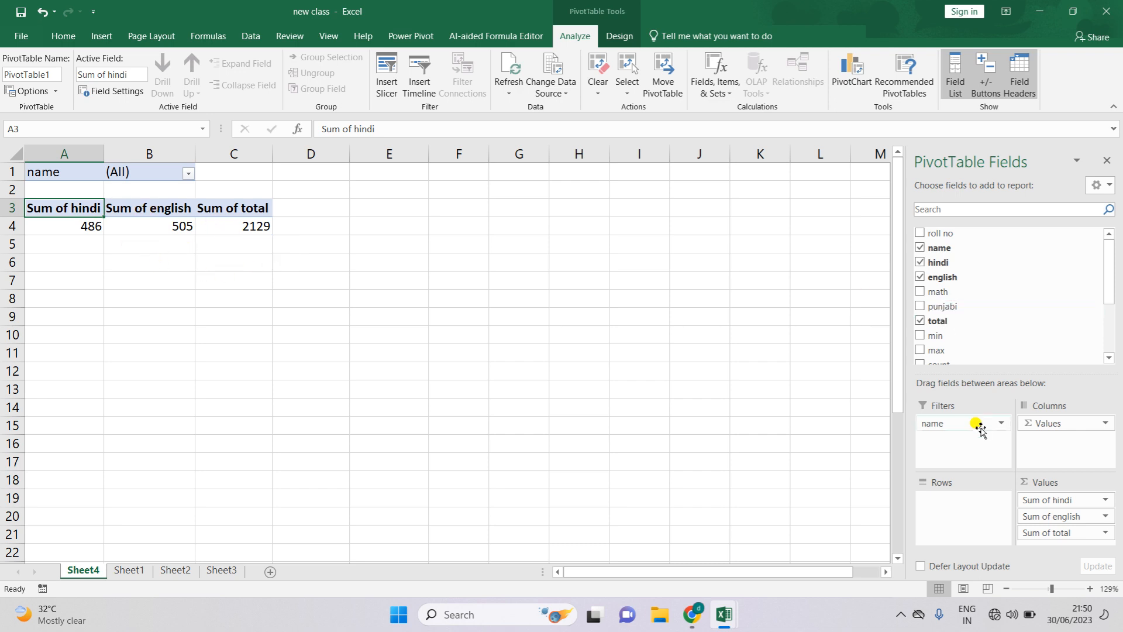
left_click_drag(978, 426, 974, 500)
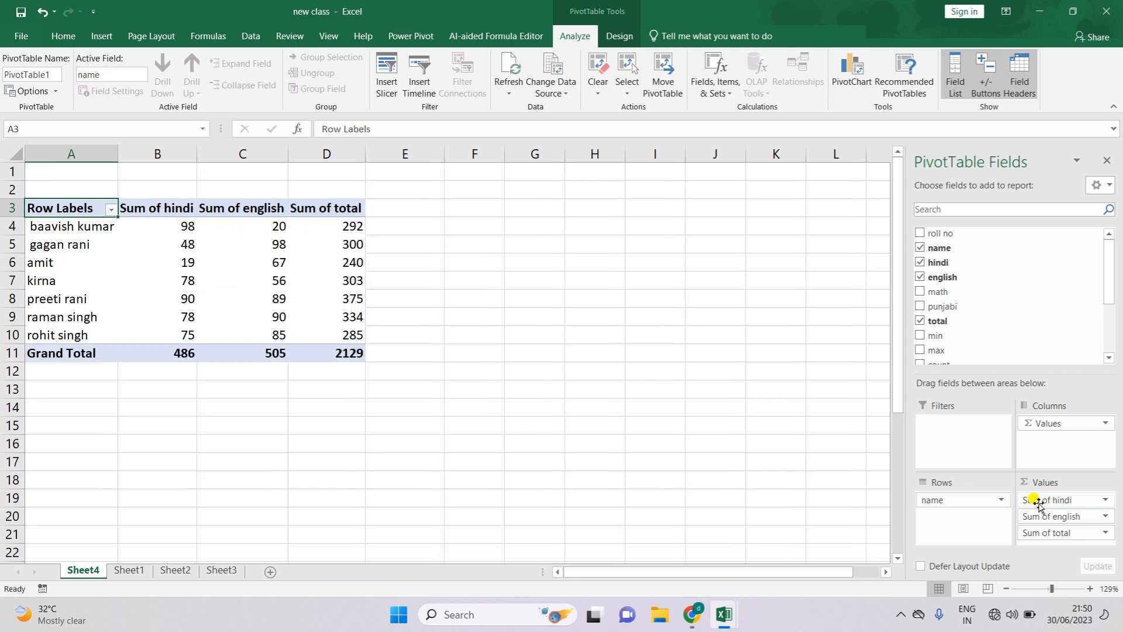
- Move the hindi field from the values to the report filters and filter the PivotTable to hindi marks of 48
left_click_drag(1043, 501, 948, 424)
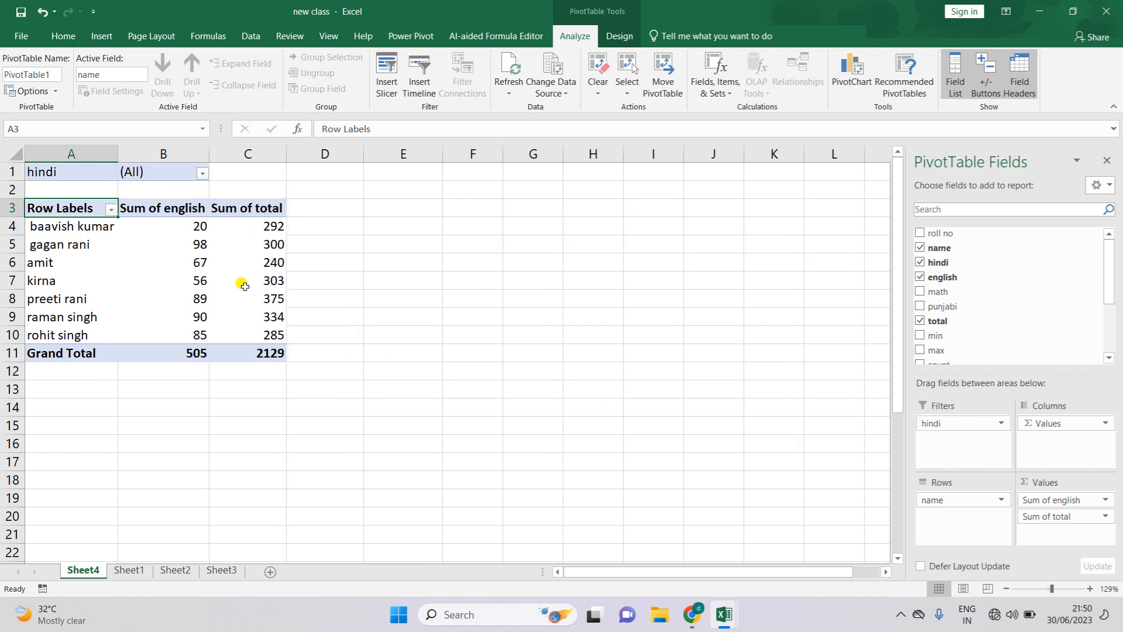
left_click(202, 176)
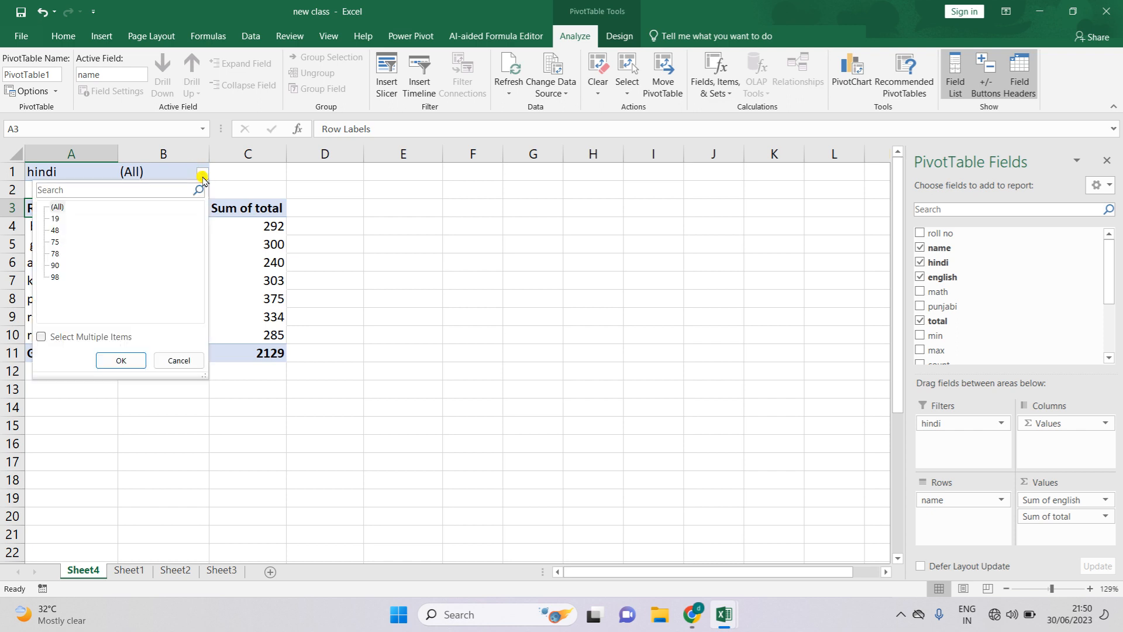
left_click(58, 231)
left_click(120, 360)
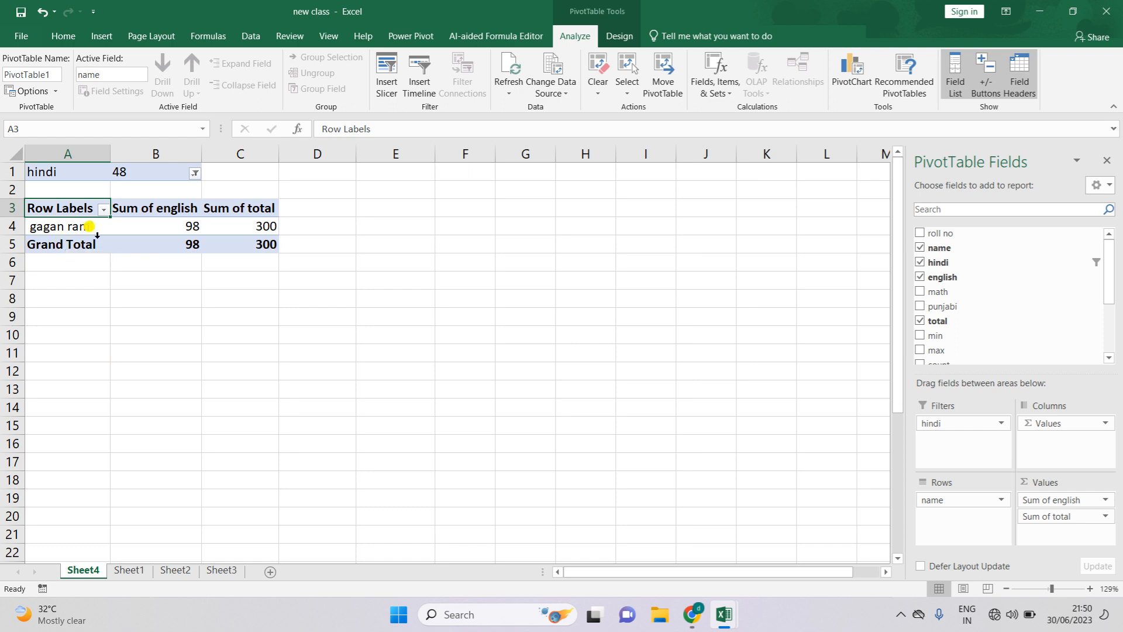
- Reset the hindi filter to (All), and move the english and total fields from the values to the report filters
left_click(193, 172)
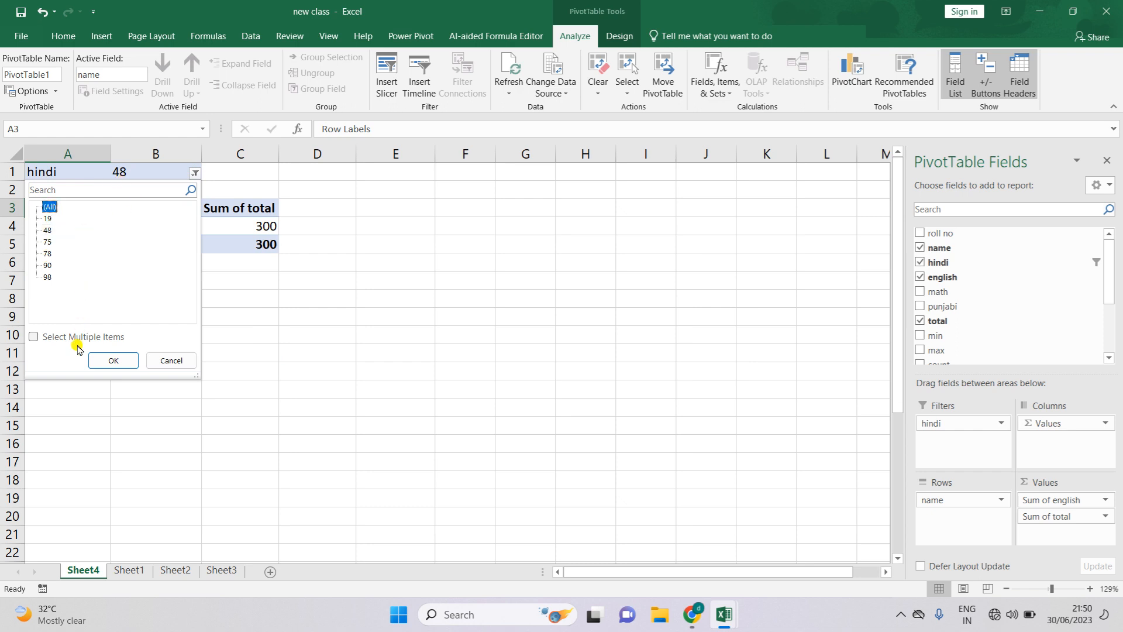
left_click(114, 361)
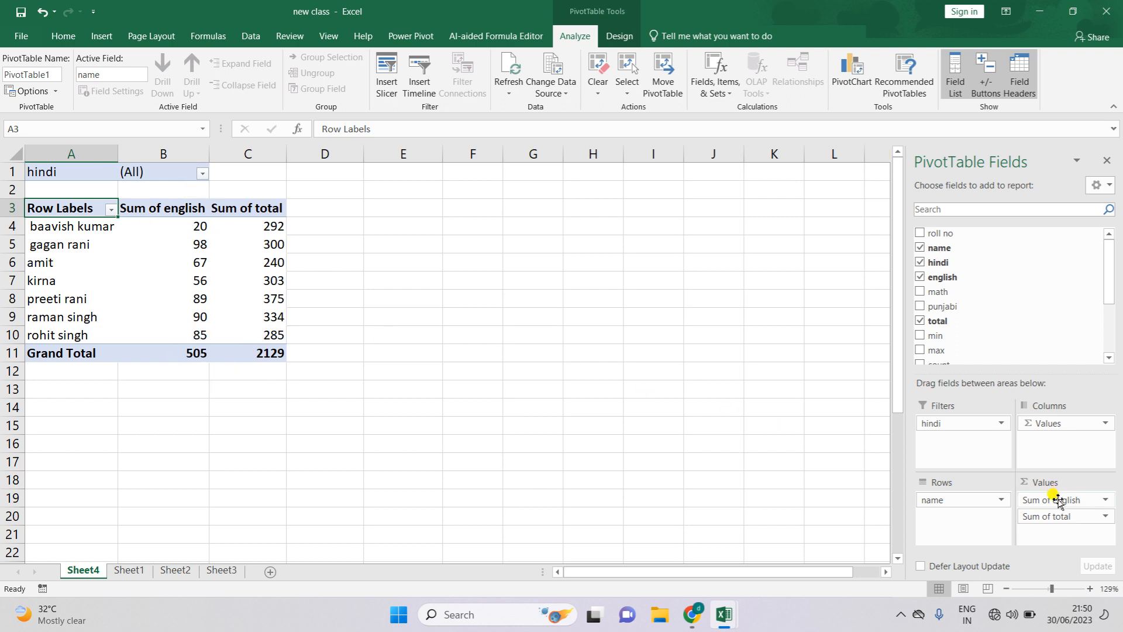
left_click_drag(1062, 500, 971, 462)
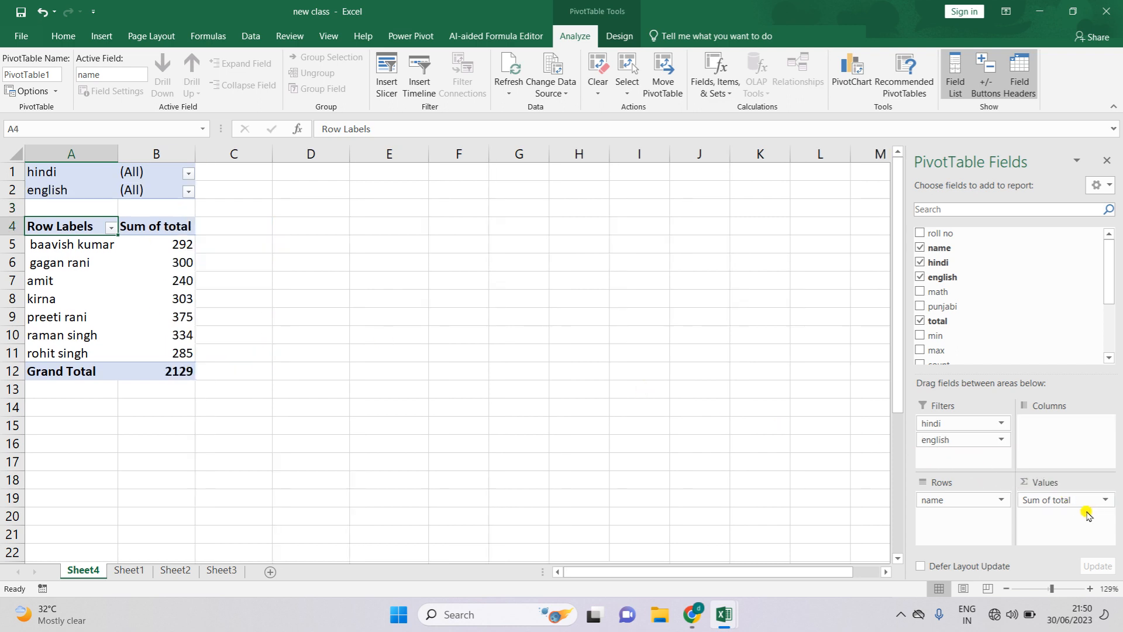
left_click_drag(1087, 515, 961, 459)
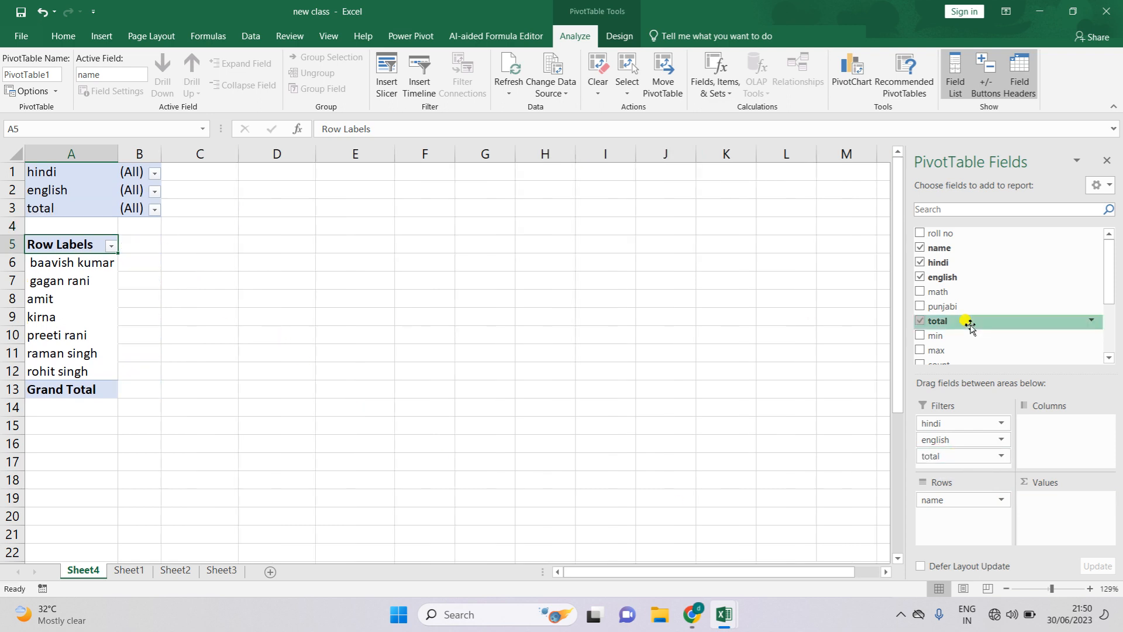
- Move the hindi, english and total fields from the filters to the columns area, and return them to the summed values
left_click_drag(930, 430, 1061, 454)
left_click_drag(932, 423, 1047, 459)
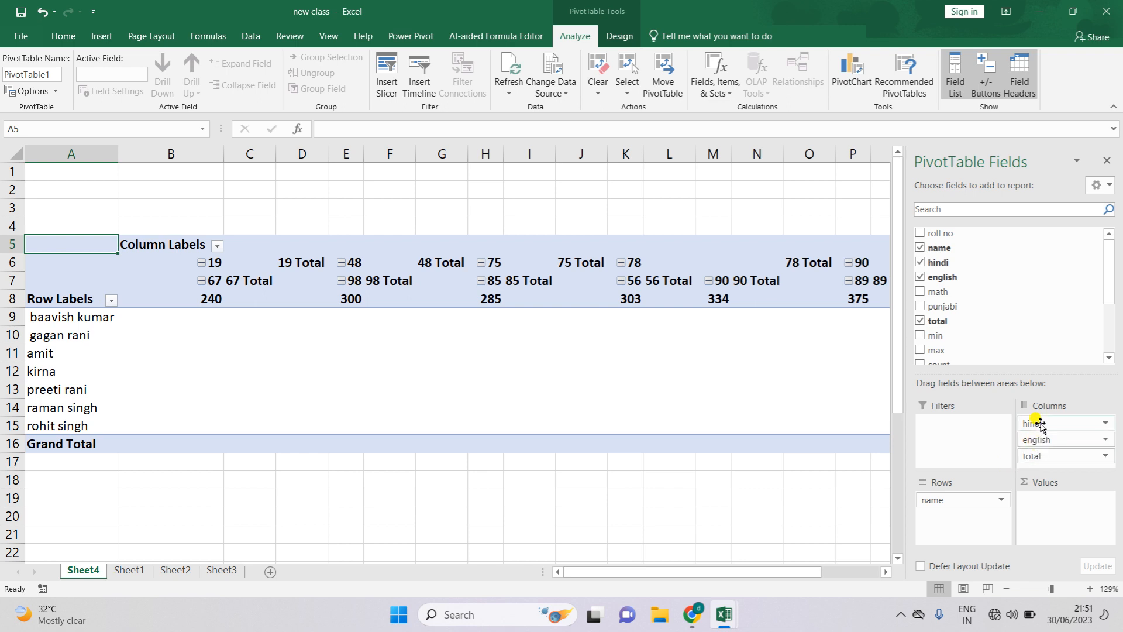
left_click_drag(1033, 424, 1036, 498)
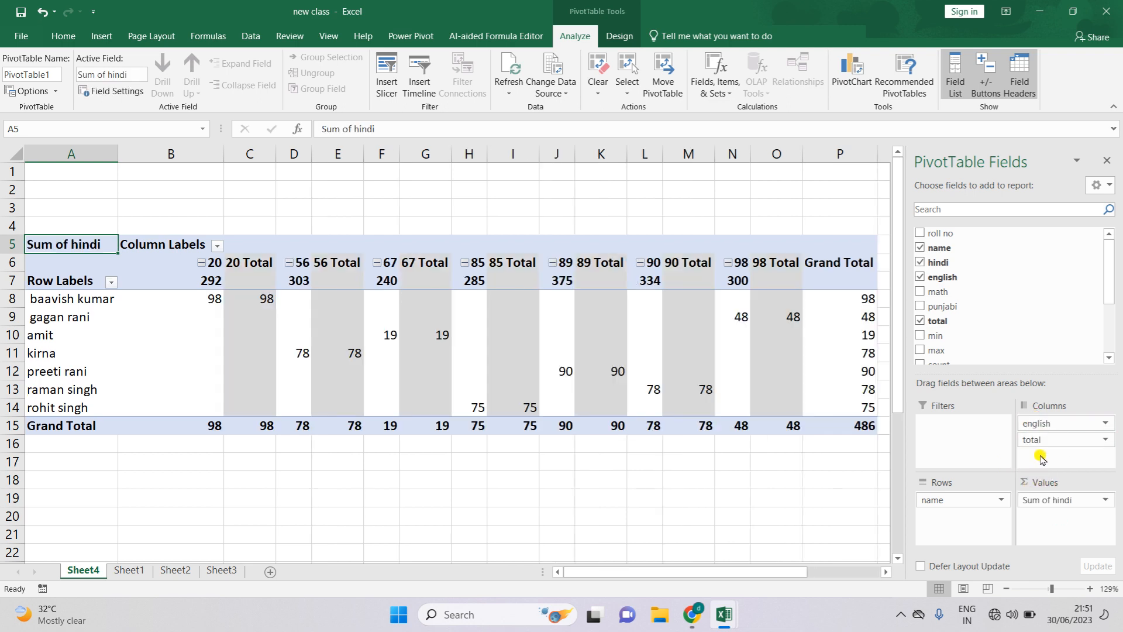
left_click_drag(1041, 425, 1041, 504)
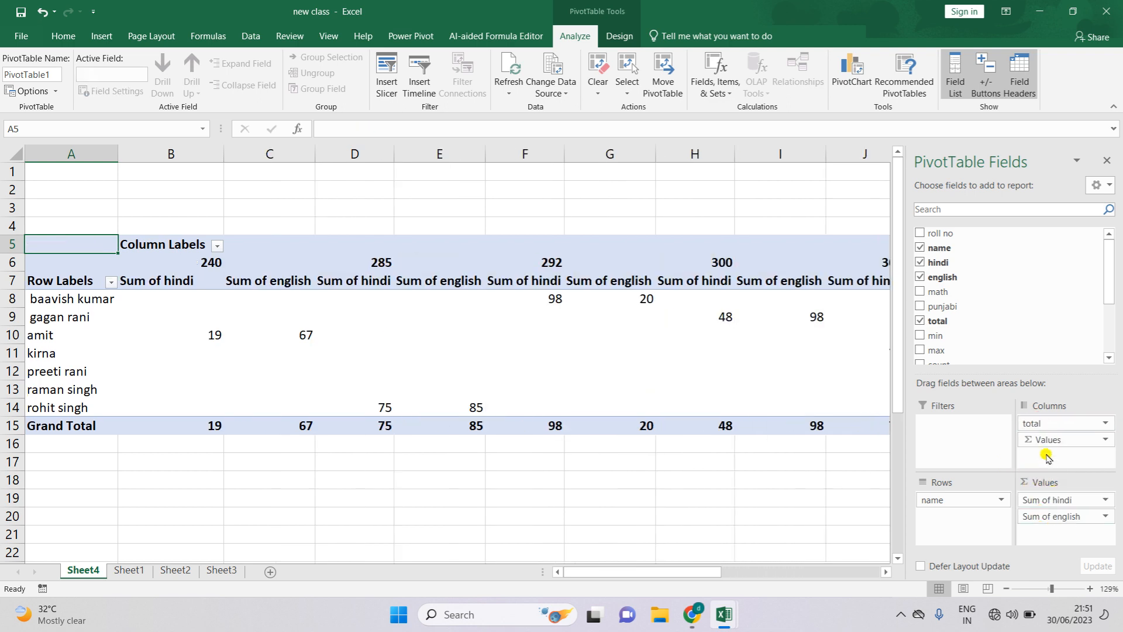
left_click_drag(1035, 425, 1046, 532)
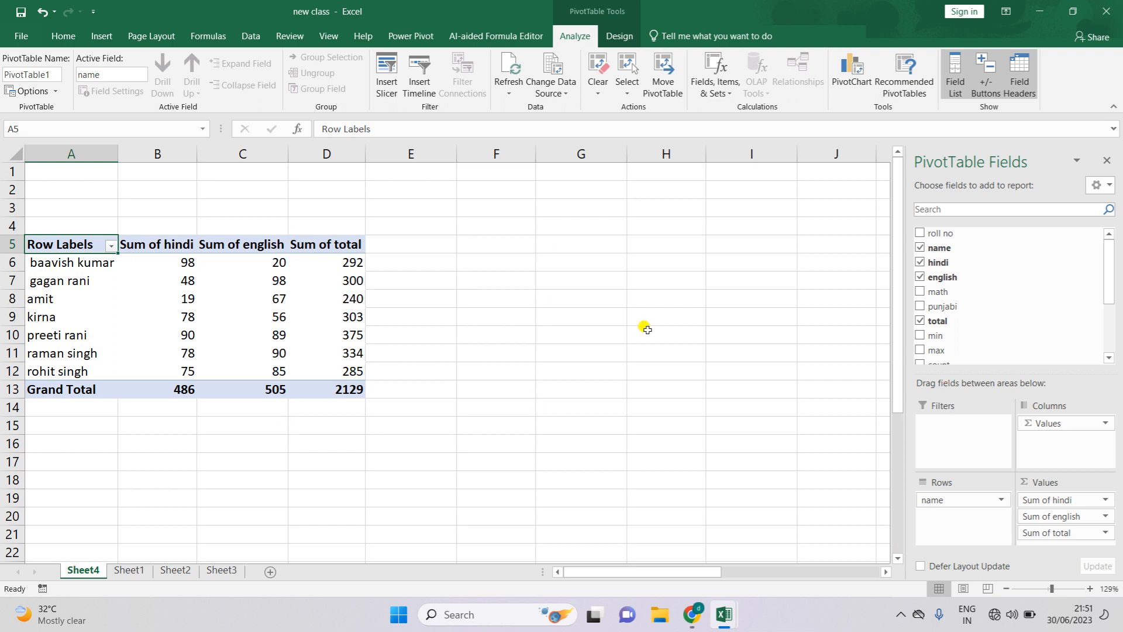
- Look at the marks table on Sheet1 of the new class workbook, and switch to the online computer class table workbook
mouse_move(722, 613)
left_click(117, 572)
scroll(531, 445, "down", 3)
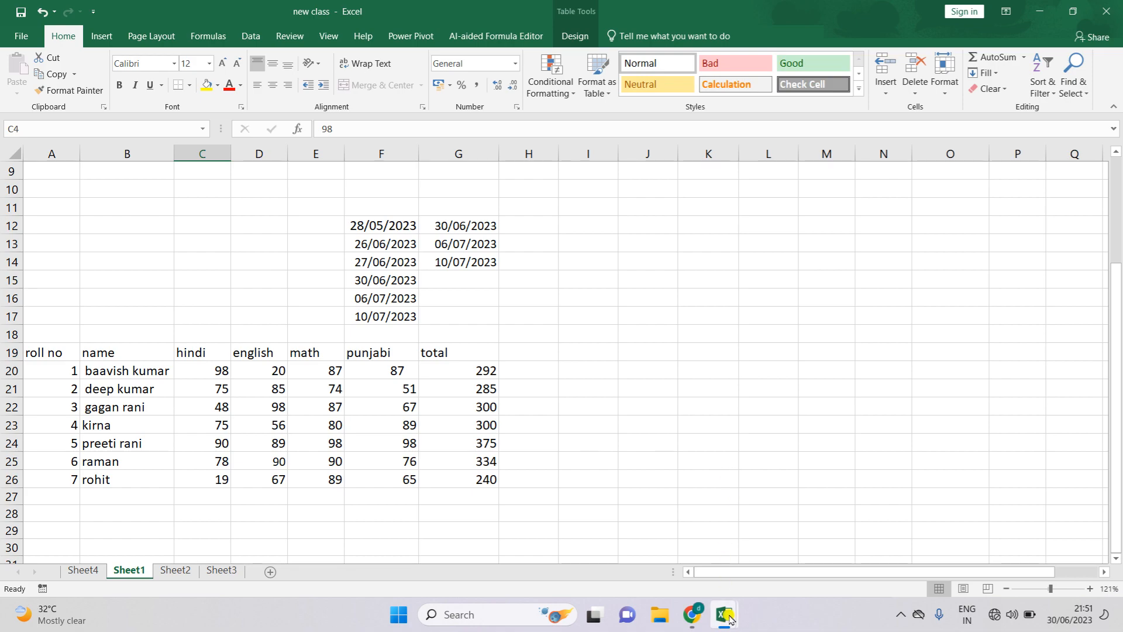
mouse_move(724, 616)
left_click(649, 568)
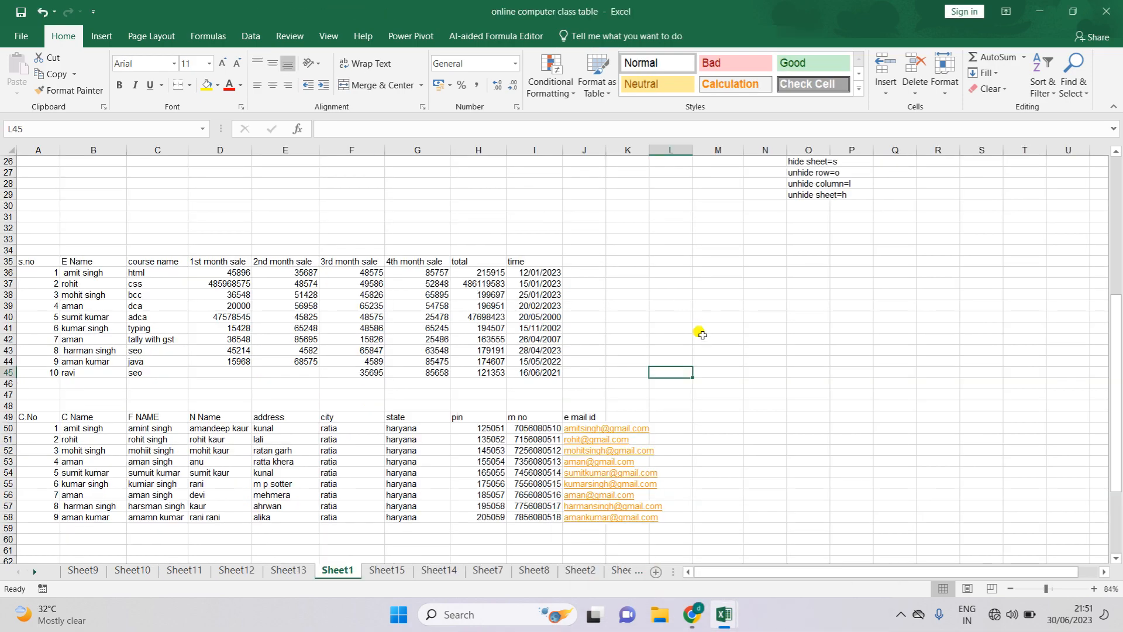
- Copy the course sales table A35:I45, from the s.no column through the time column, on Sheet1
scroll(689, 331, "up", 4)
scroll(689, 332, "up", 4)
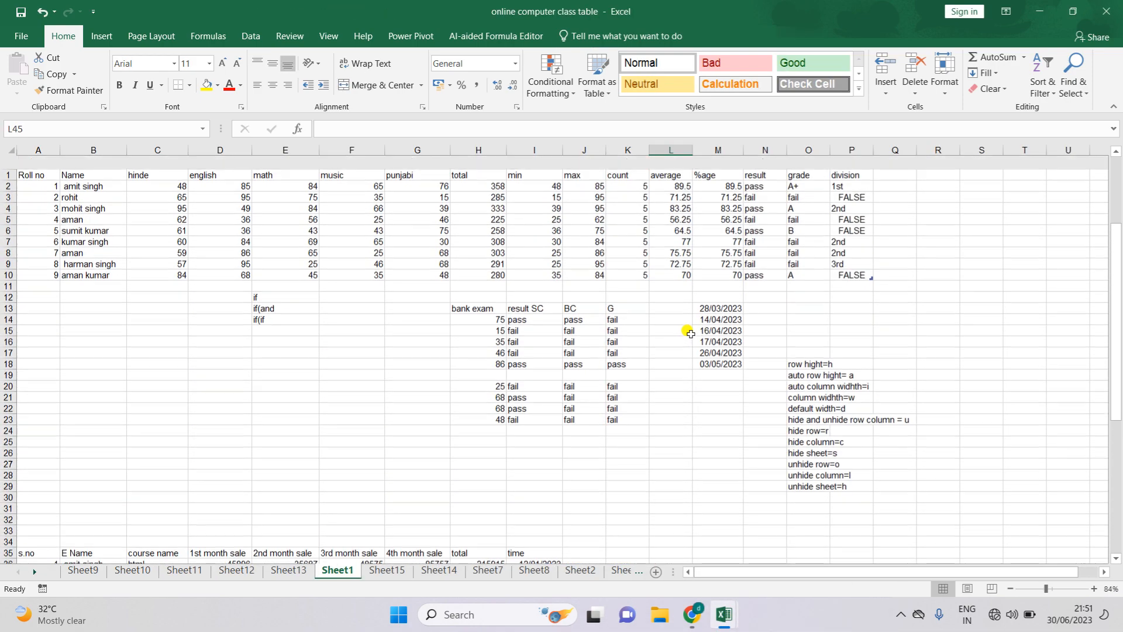
scroll(689, 332, "down", 4)
scroll(689, 333, "down", 4)
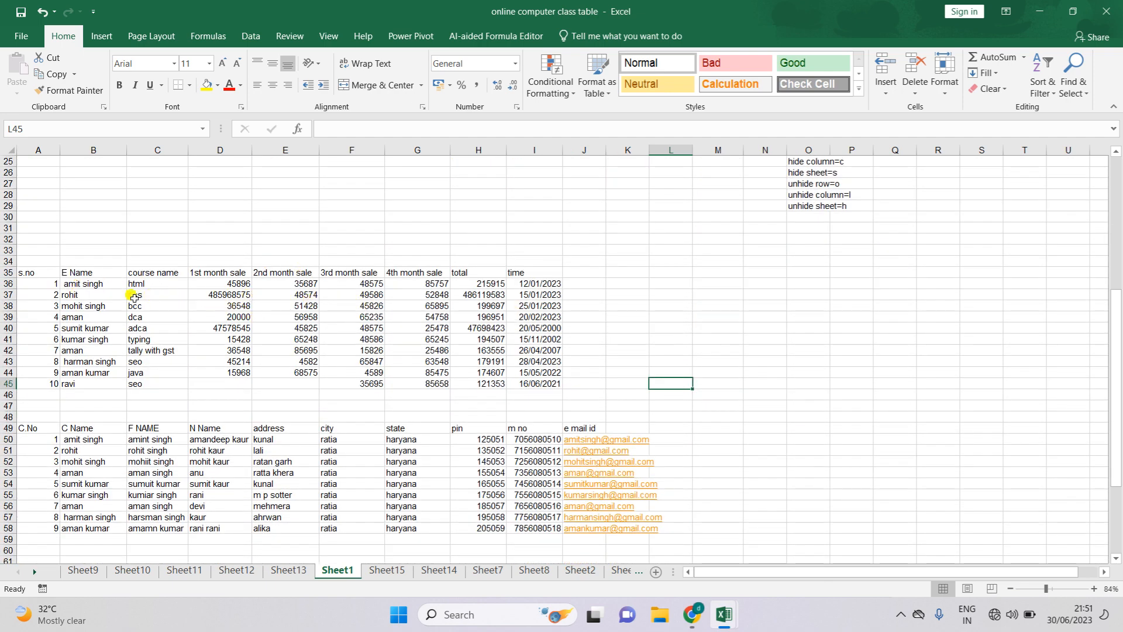
left_click_drag(38, 272, 525, 383)
key("ctrl+c")
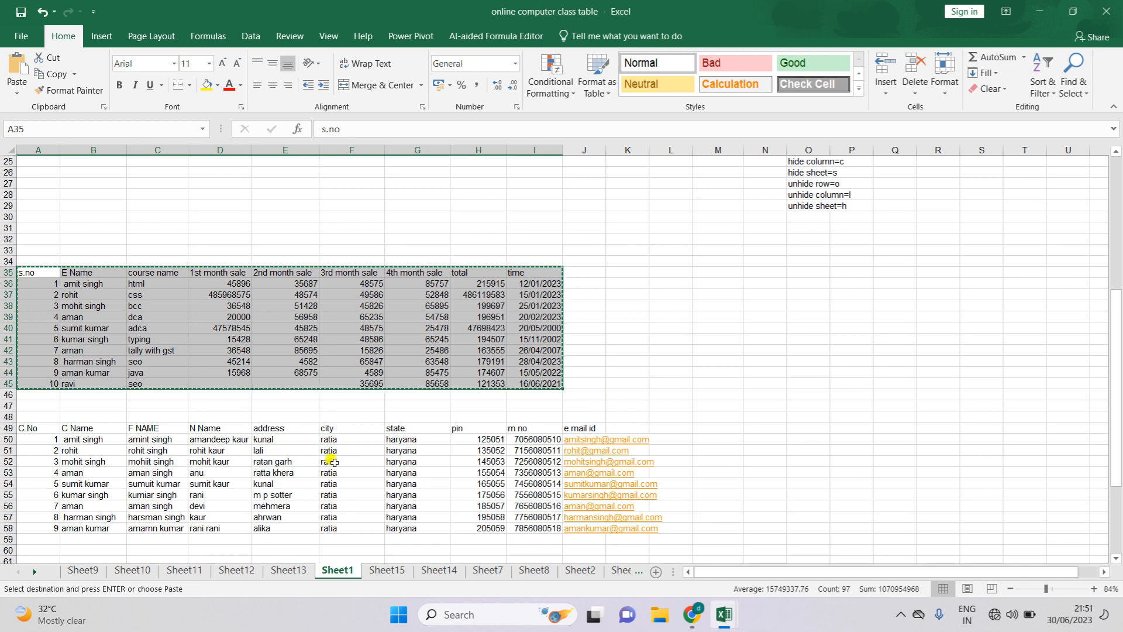
- Switch to the new class workbook and paste the copied sales table at A29 on Sheet1, below the marks table
mouse_move(723, 615)
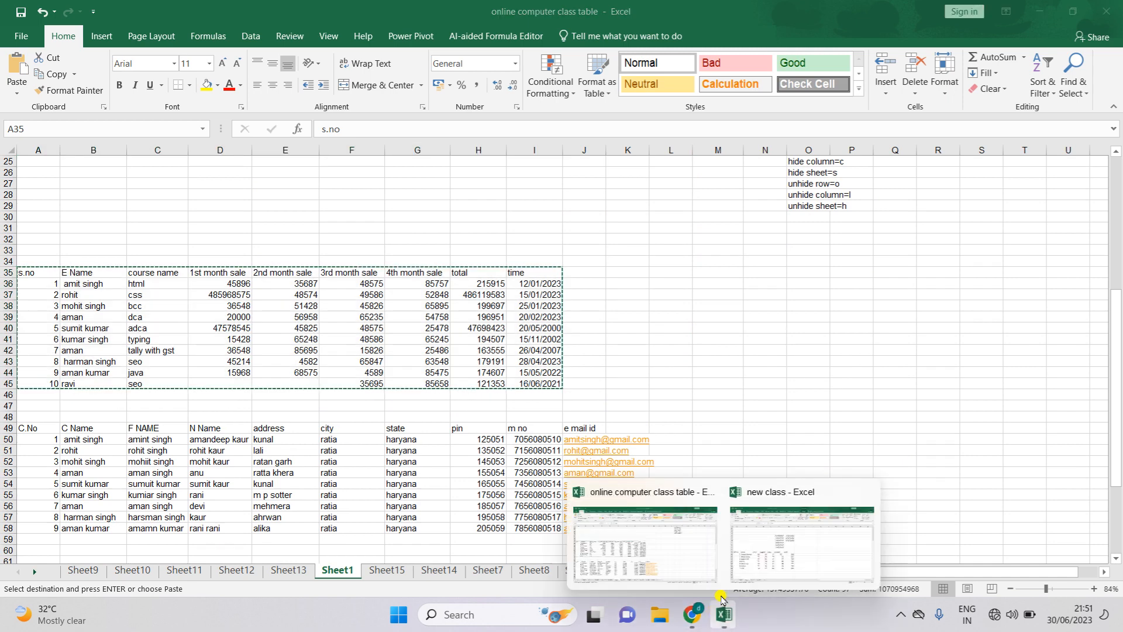
left_click(768, 547)
scroll(115, 447, "down", 4)
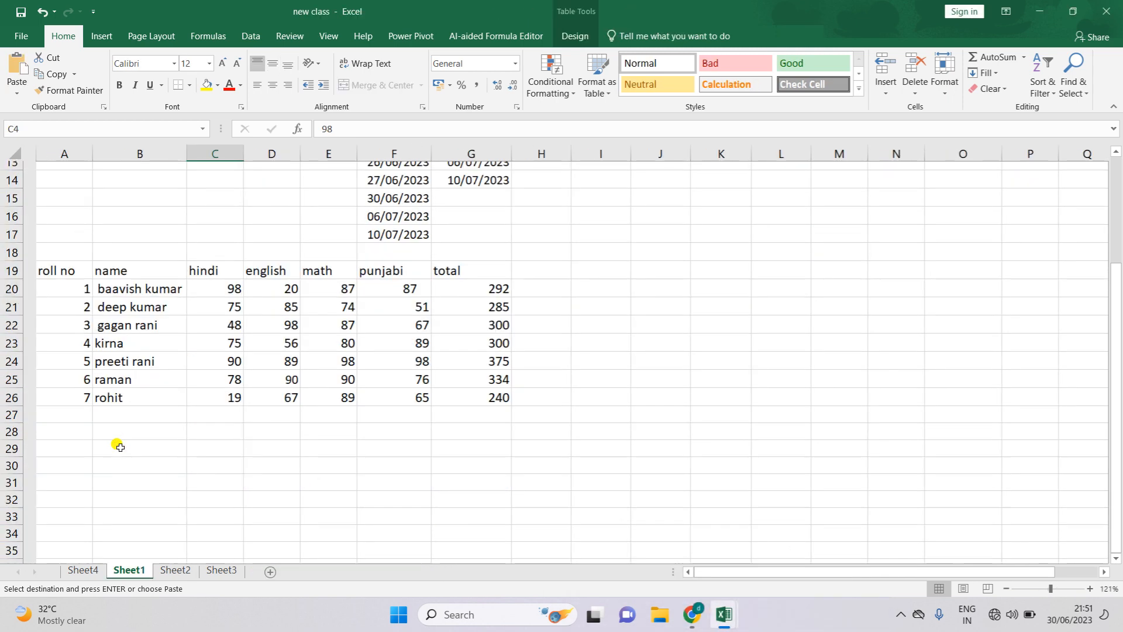
left_click(51, 314)
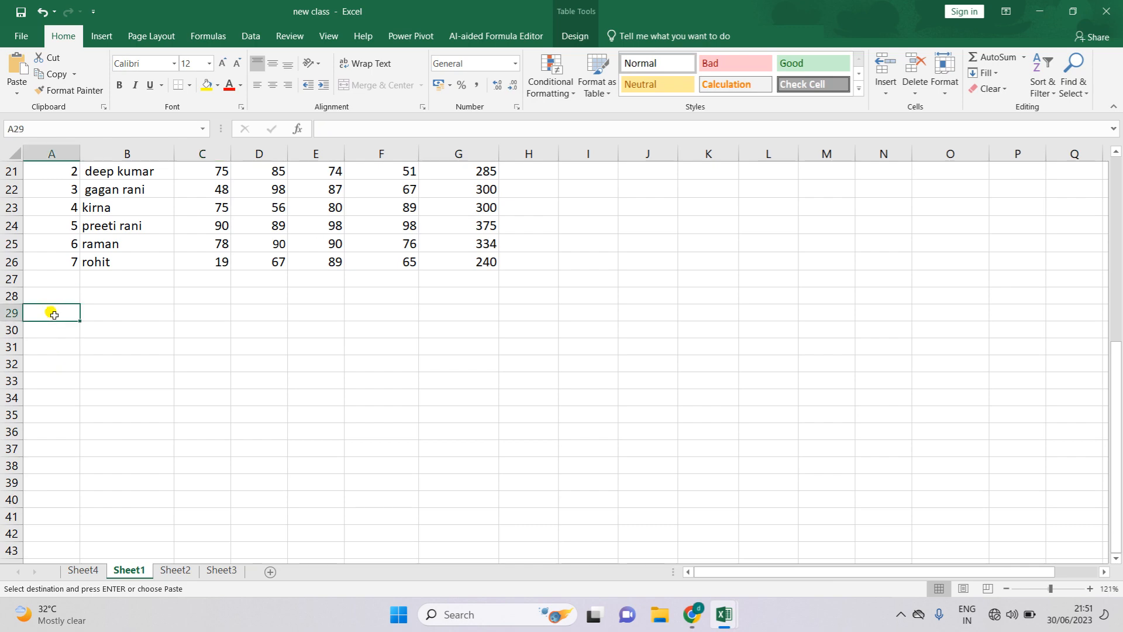
key("Return")
left_click(816, 403)
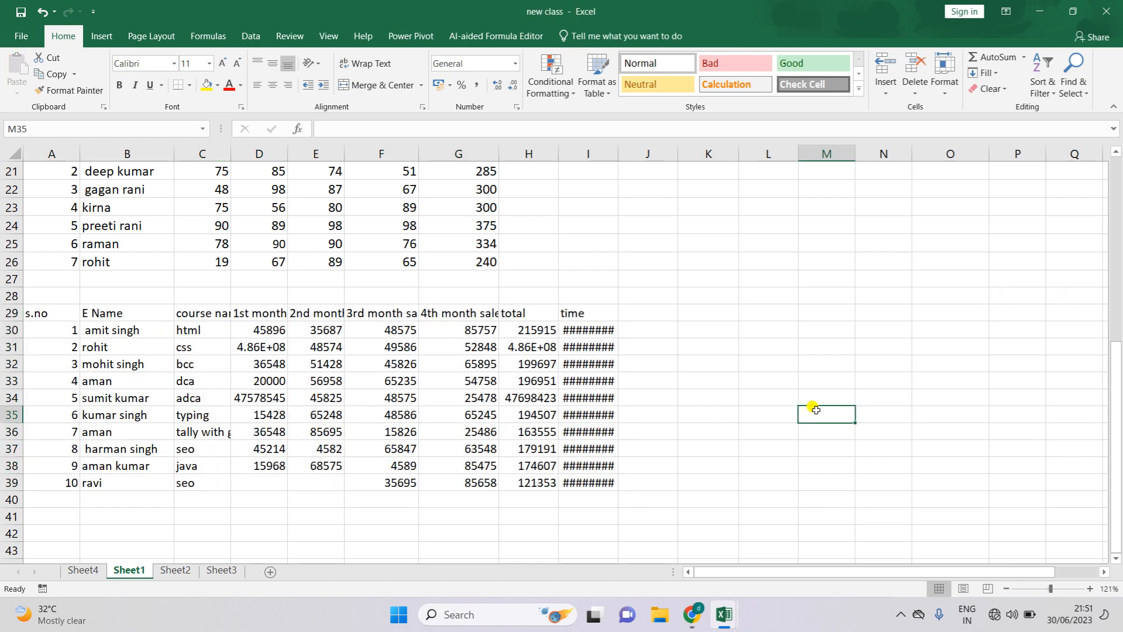
- Set the 1st month sale to 85475 for the css row (D31) and 69582 for the adca row (D34)
left_click(258, 349)
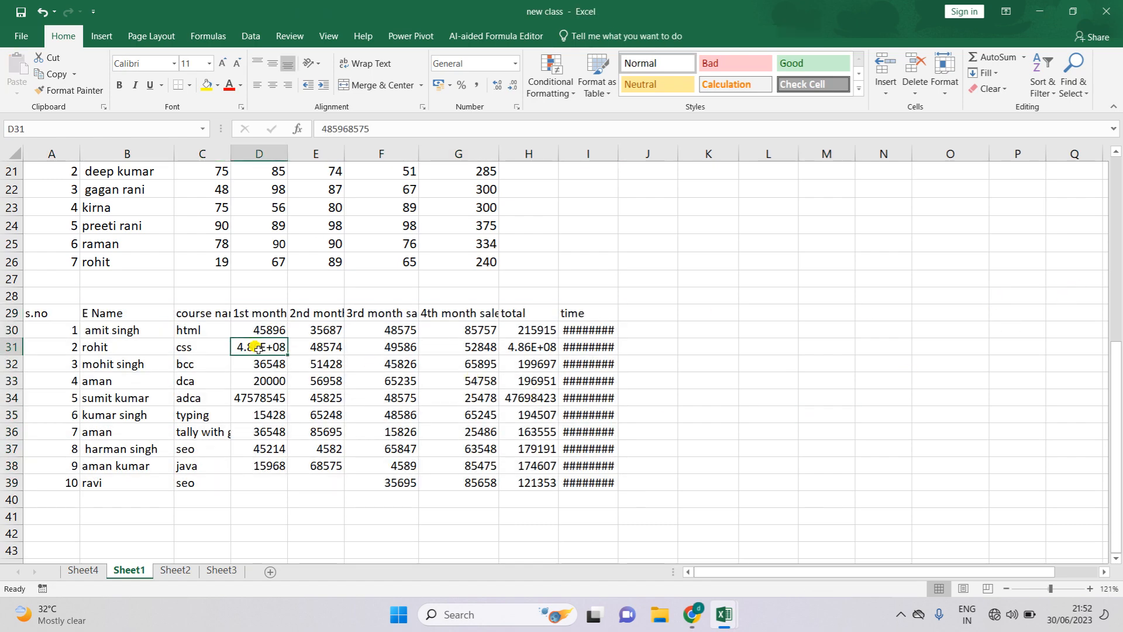
type("85475")
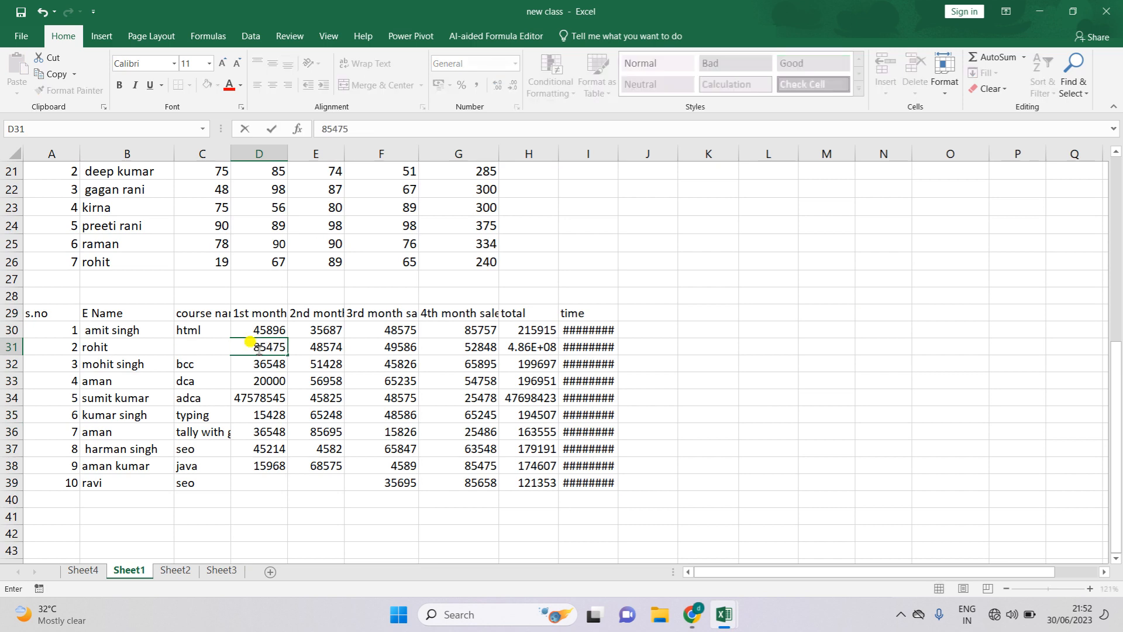
key("Down")
key("Down")
key("Down")
type("6958")
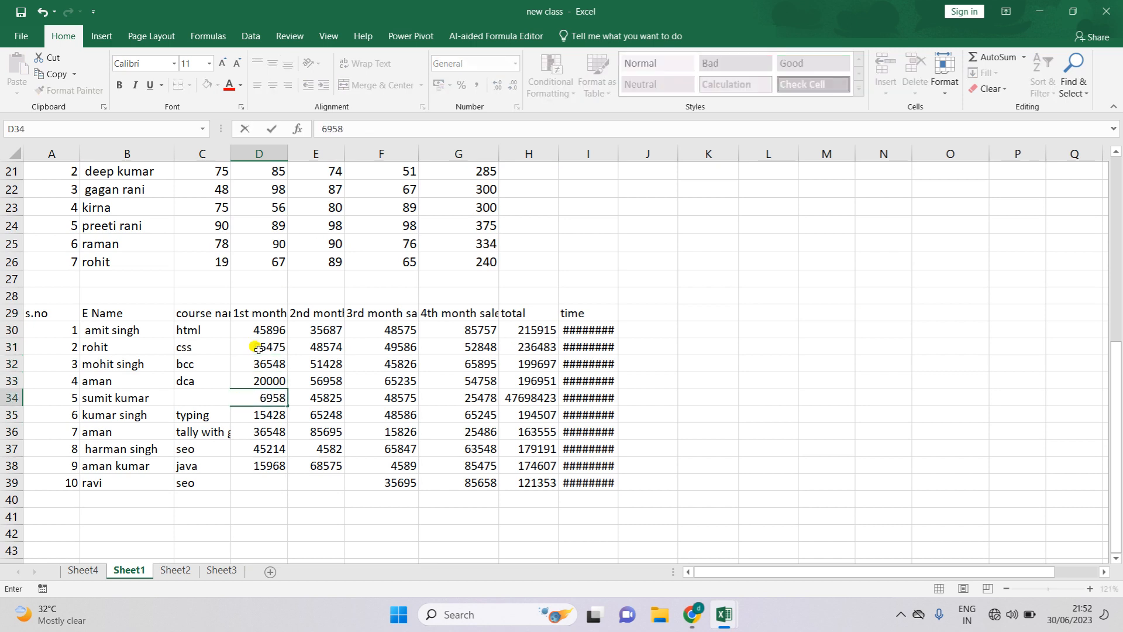
type("2")
key("Return")
key("Down")
key("Down")
key("Down")
key("Down")
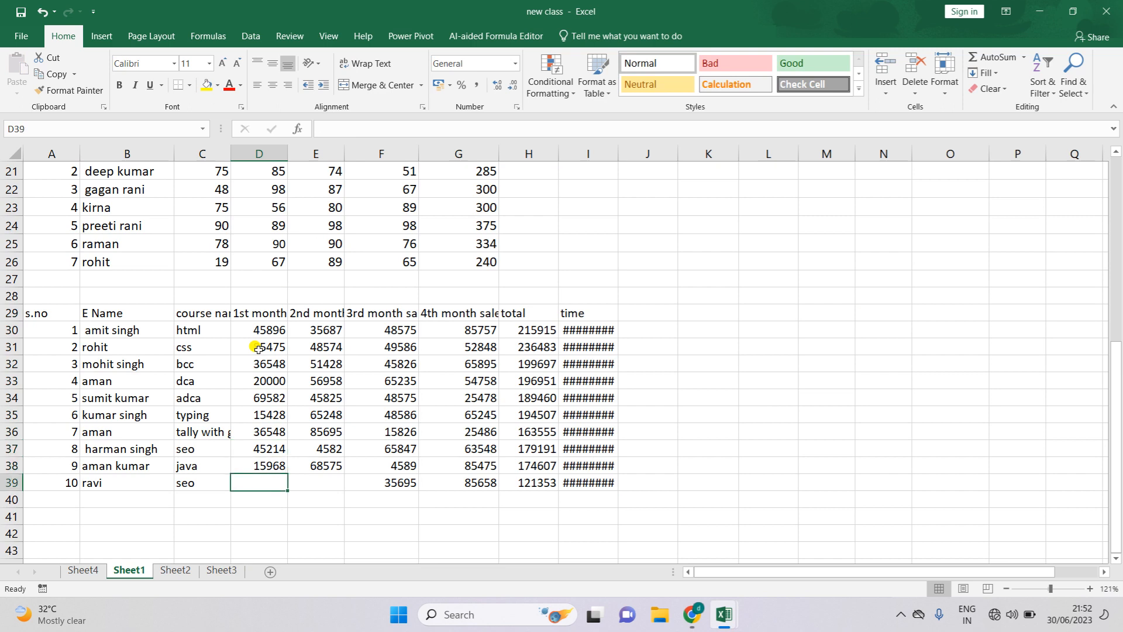
key("Down")
key("Down")
key("Down")
key("Right")
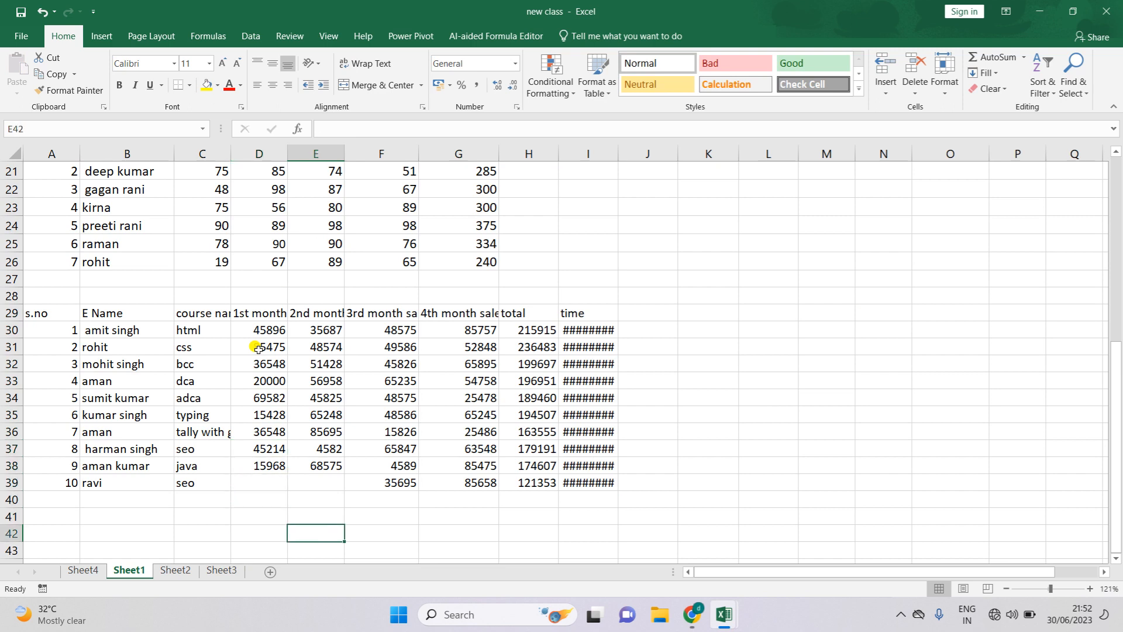
key("Up")
key("Up")
key("Up")
key("Up")
key("Up")
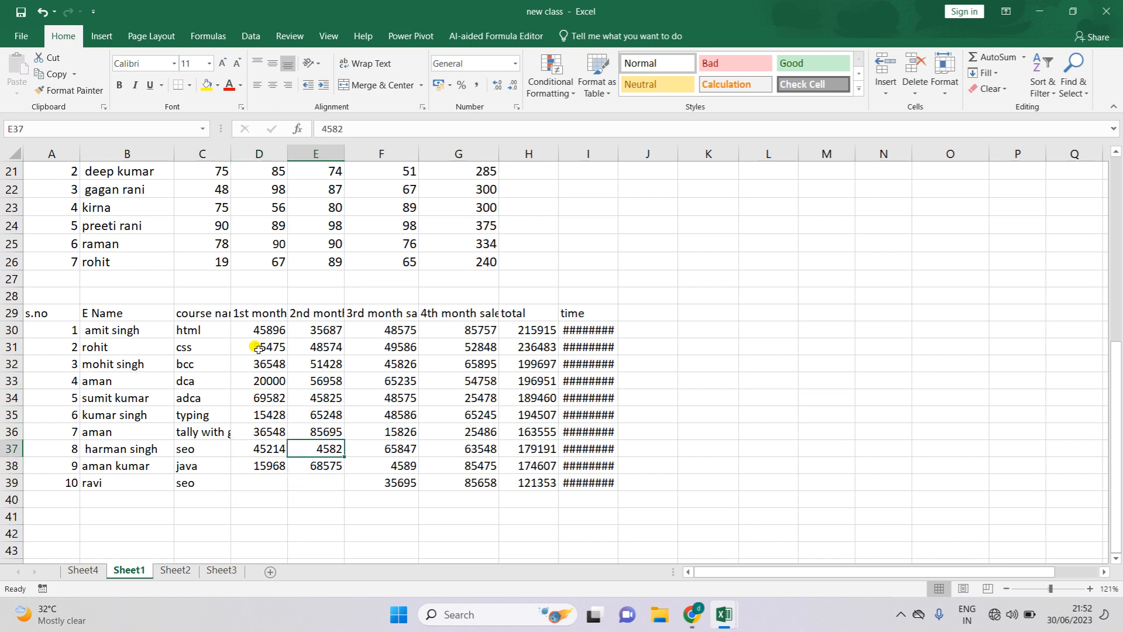
key("Up")
key("Right")
key("Down")
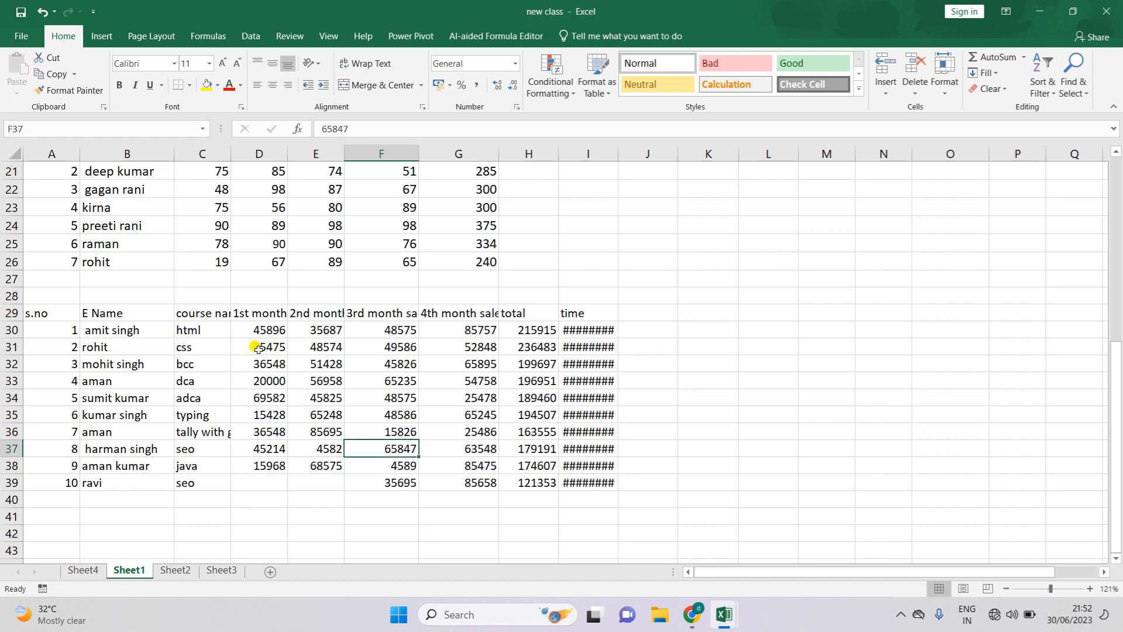
key("Down")
key("Down")
key("ctrl+Right")
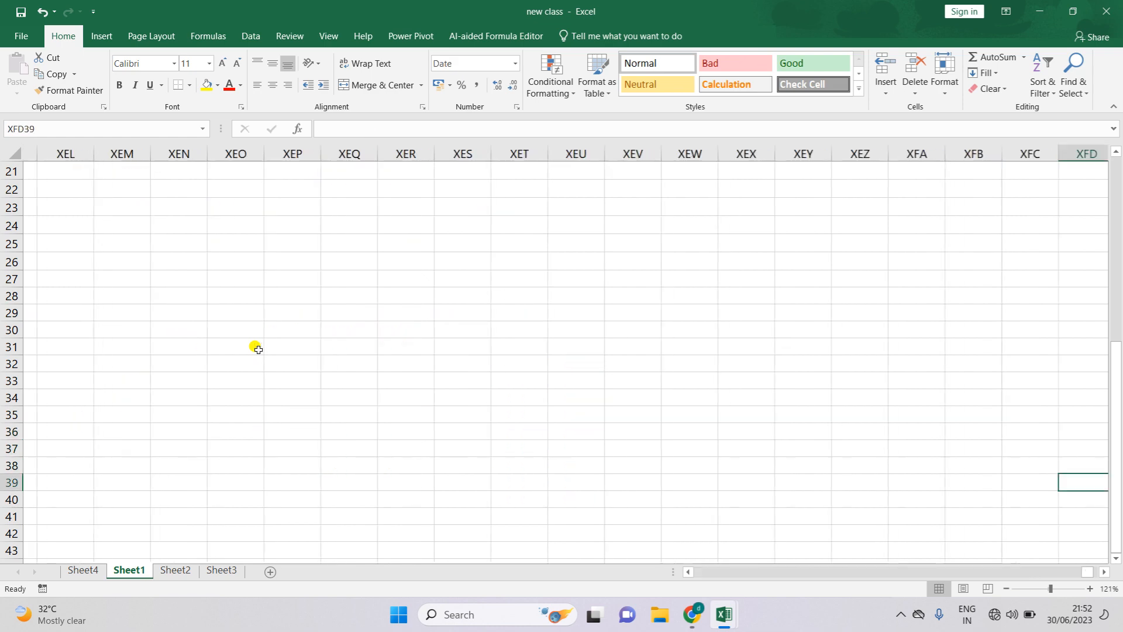
key("Home")
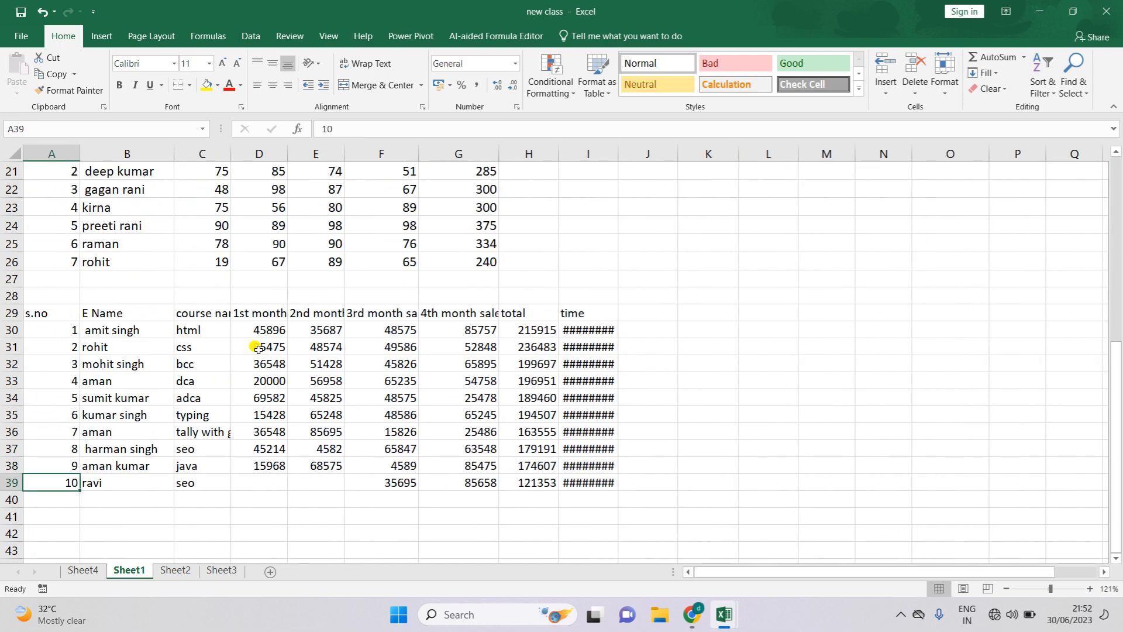
key("Right")
key("Right")
key("Right")
key("Right")
key("Right")
key("shift+Right")
key("shift+Right")
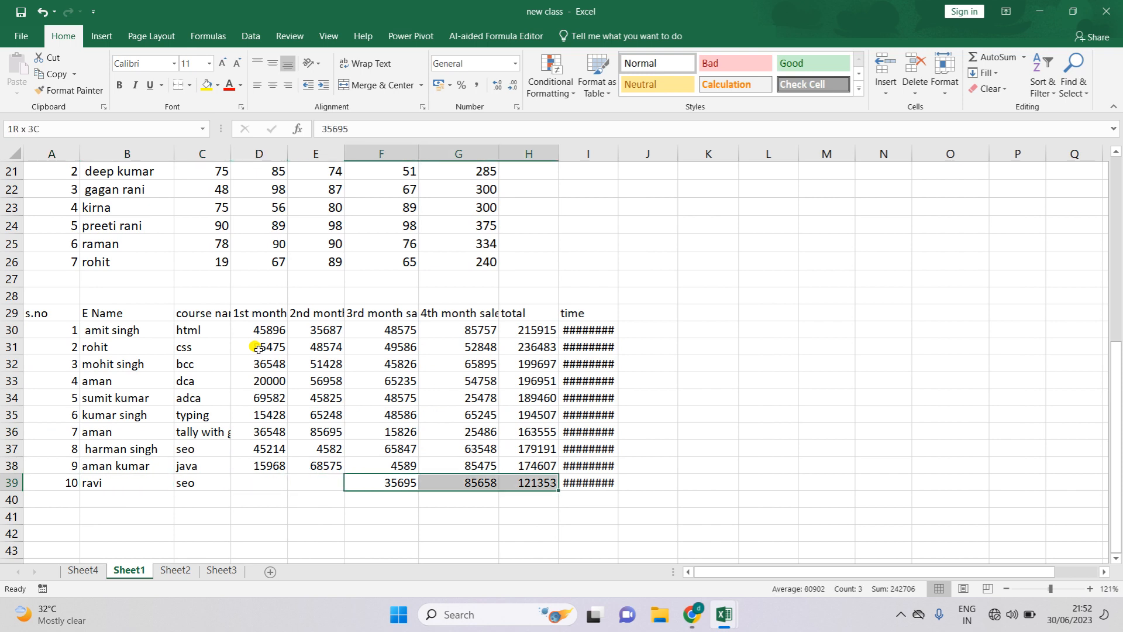
- Clear the incomplete record with serial number 10 from A39:I39 in the sales table
key("Left")
key("Left")
key("Left")
key("Left")
key("Left")
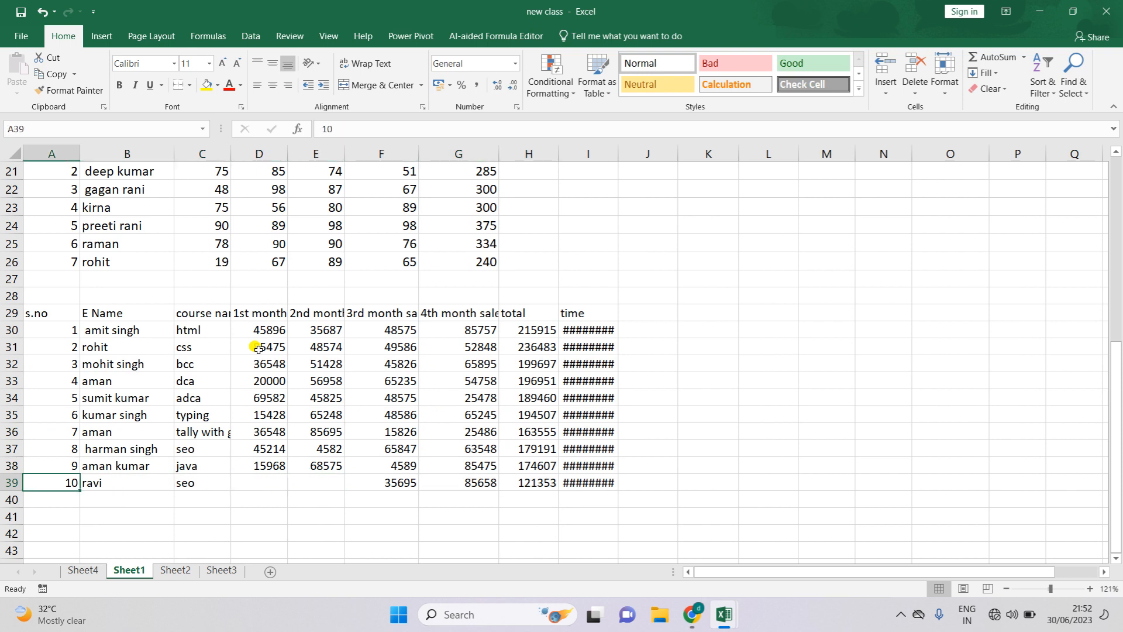
key("shift+Right")
key("shift+Right")
key("shift+Right")
key("shift+Right")
key("shift+Right")
key("shift+Right")
key("shift+Right")
key("shift+Right")
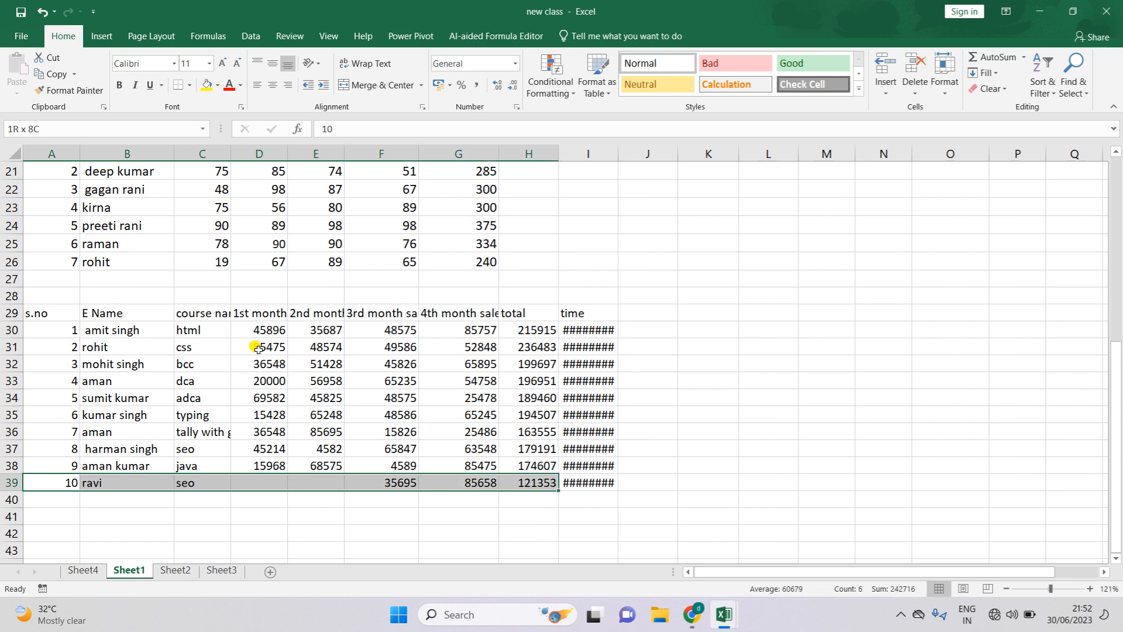
key("Delete")
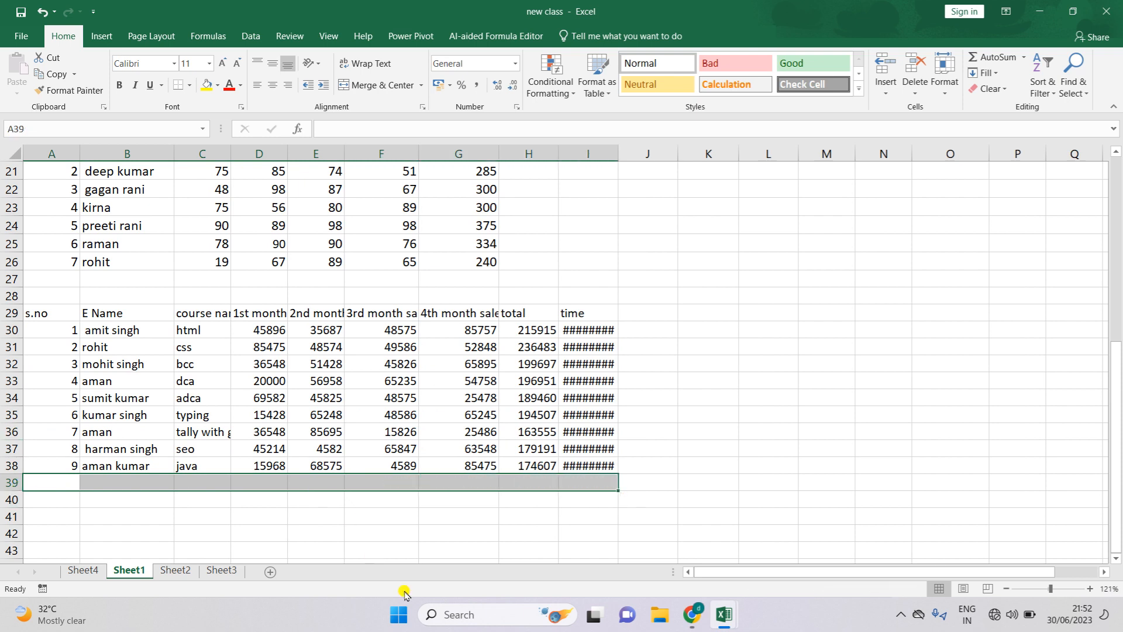
- Widen column I to fit its dates, and move the time column from I29:I38 to N29, away from the sales table
left_click(576, 398)
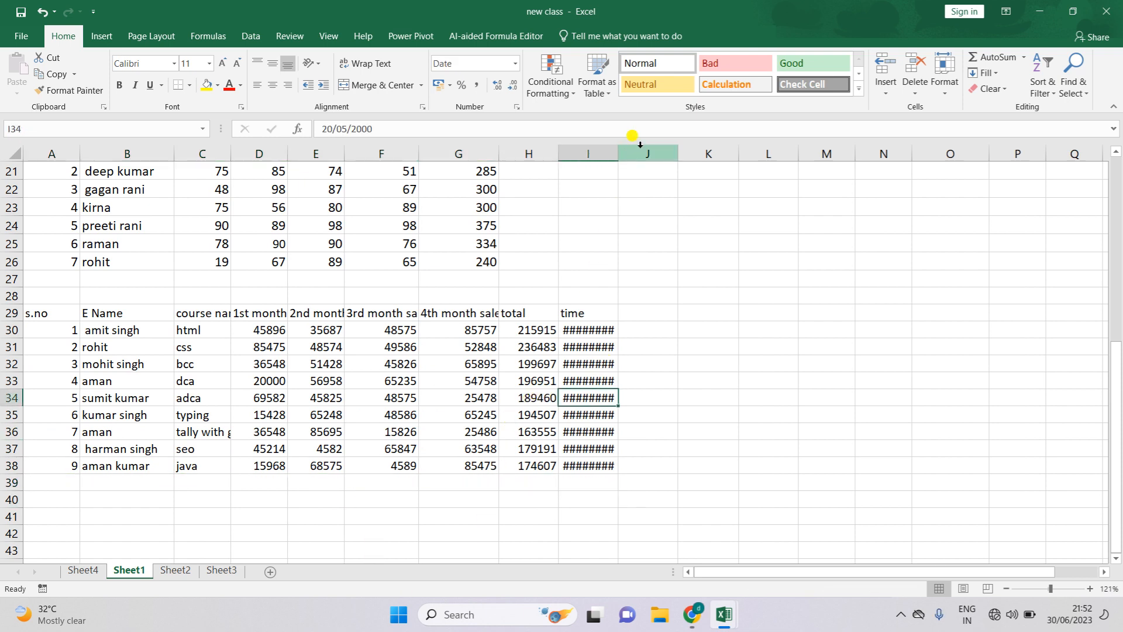
left_click_drag(618, 153, 637, 155)
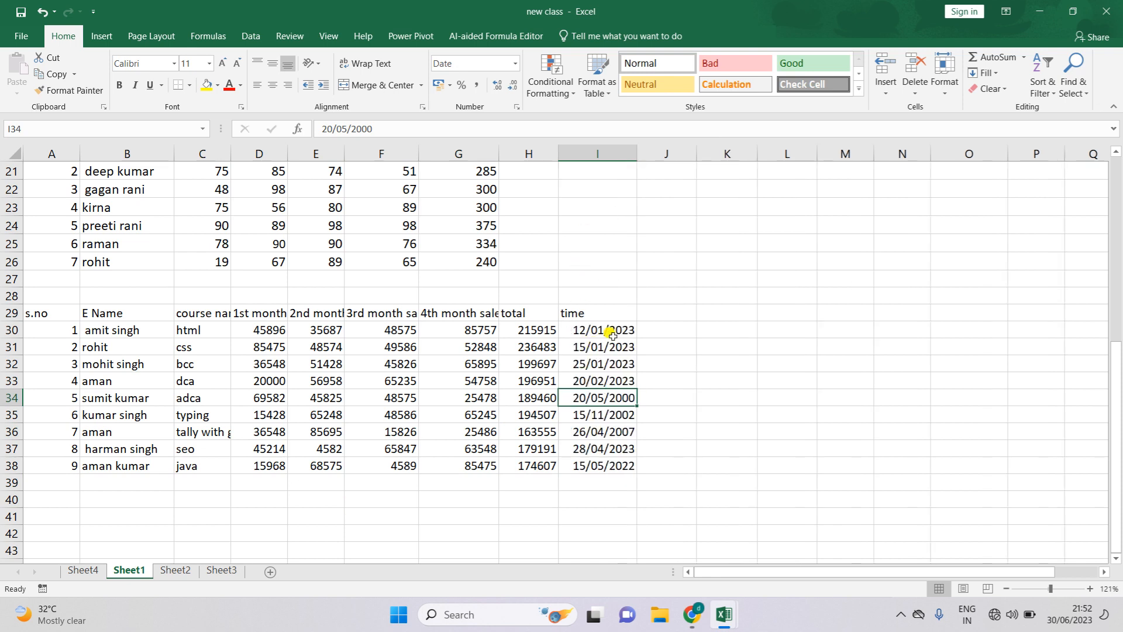
left_click_drag(617, 316, 608, 450)
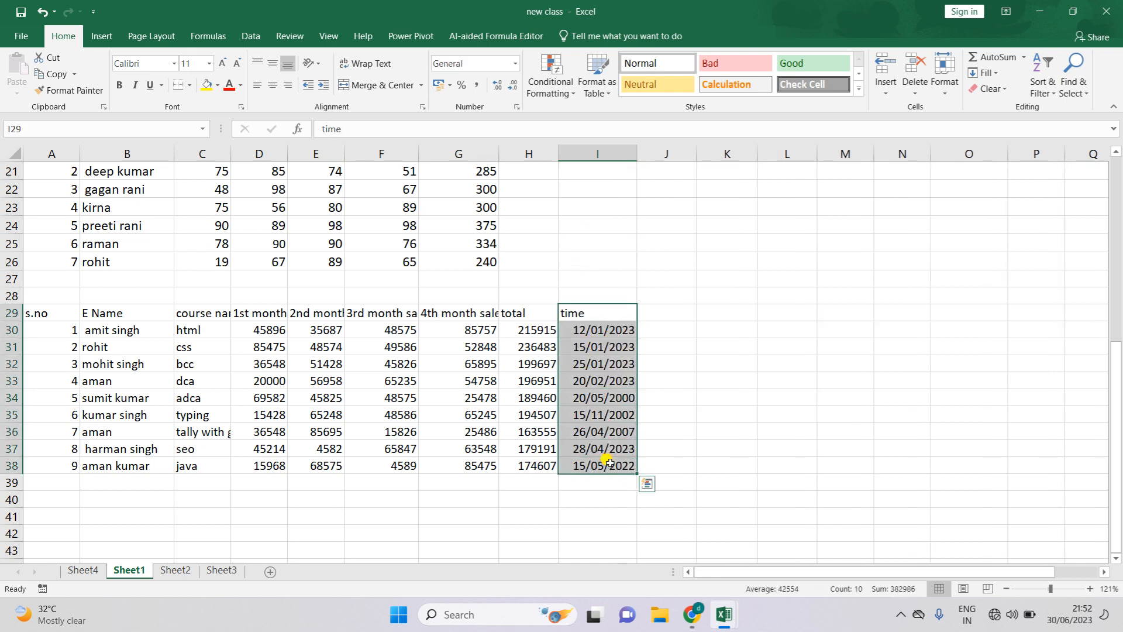
key("ctrl+x")
left_click(885, 316)
key("ctrl+v")
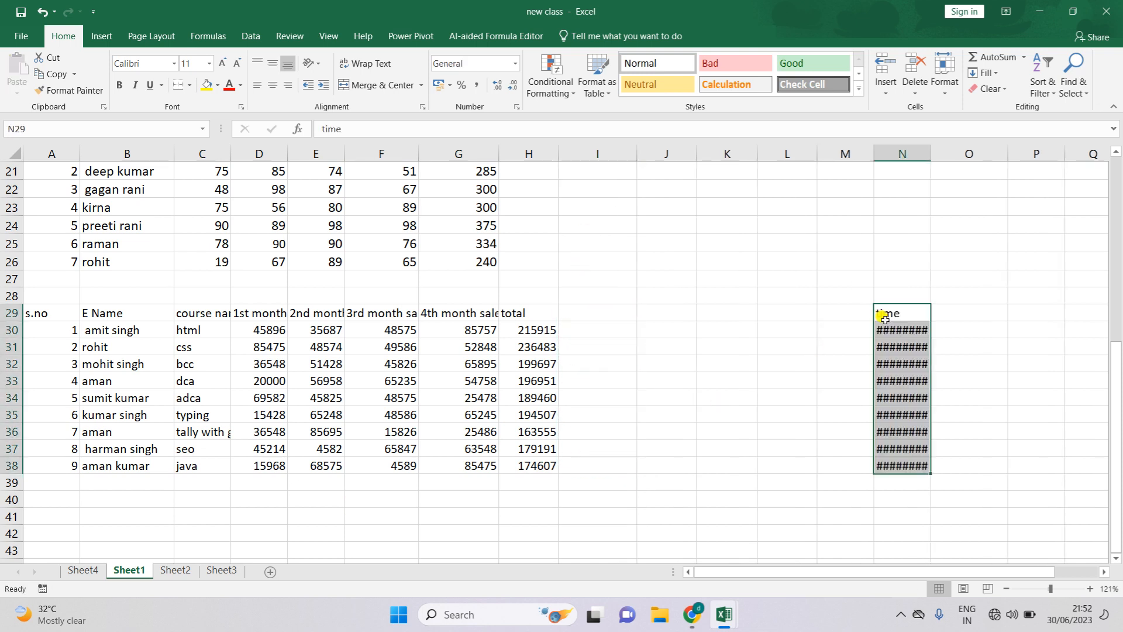
- Widen column N to fit the dates and column C to fit the course names
left_click_drag(943, 158, 945, 162)
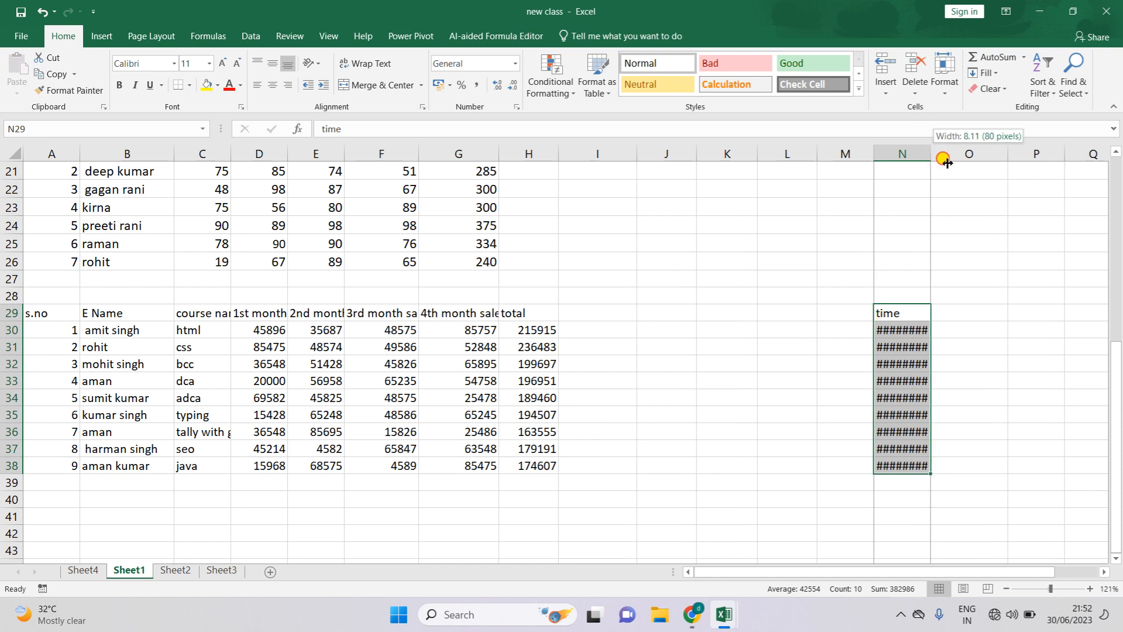
double_click(947, 163)
left_click(790, 278)
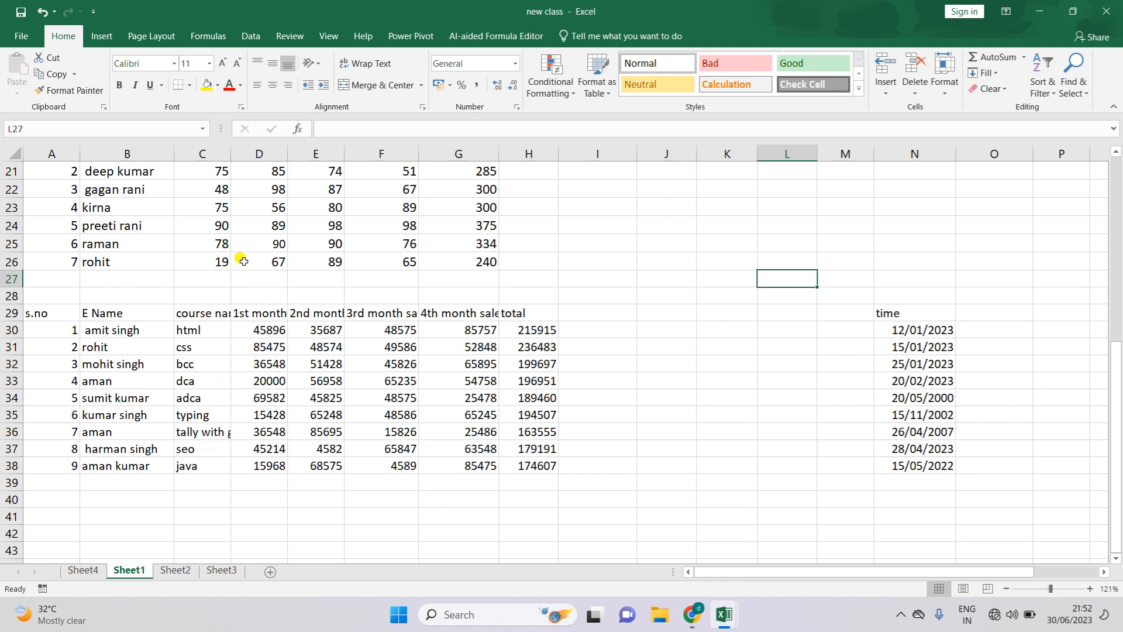
left_click_drag(232, 156, 251, 155)
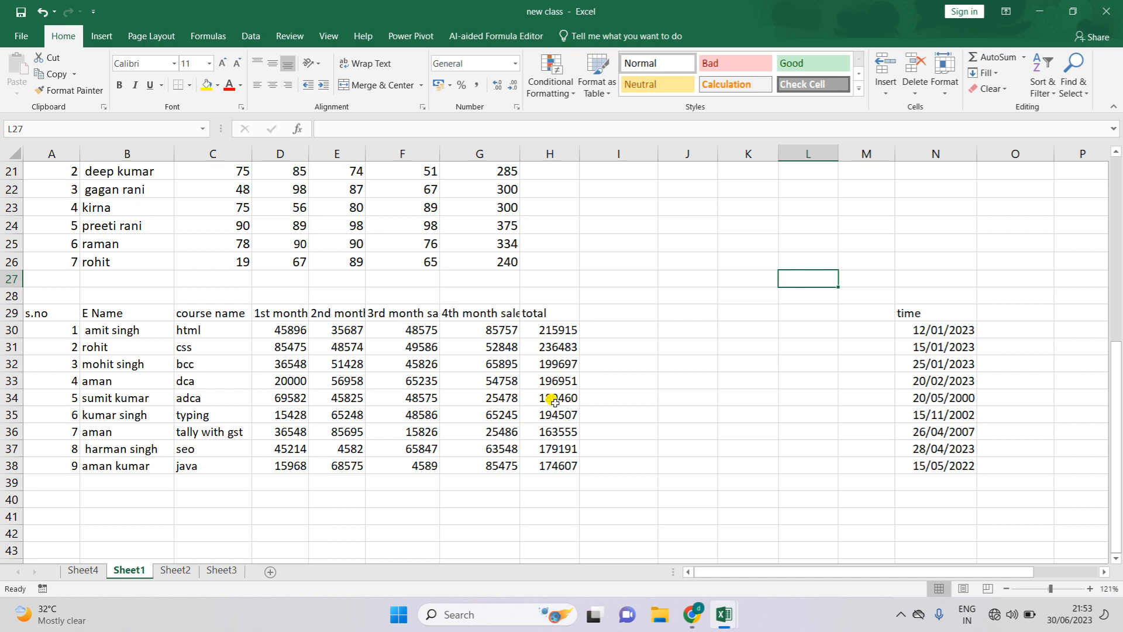
- Create a PivotTable from the sales table A29:H38 on a new worksheet
left_click(188, 395)
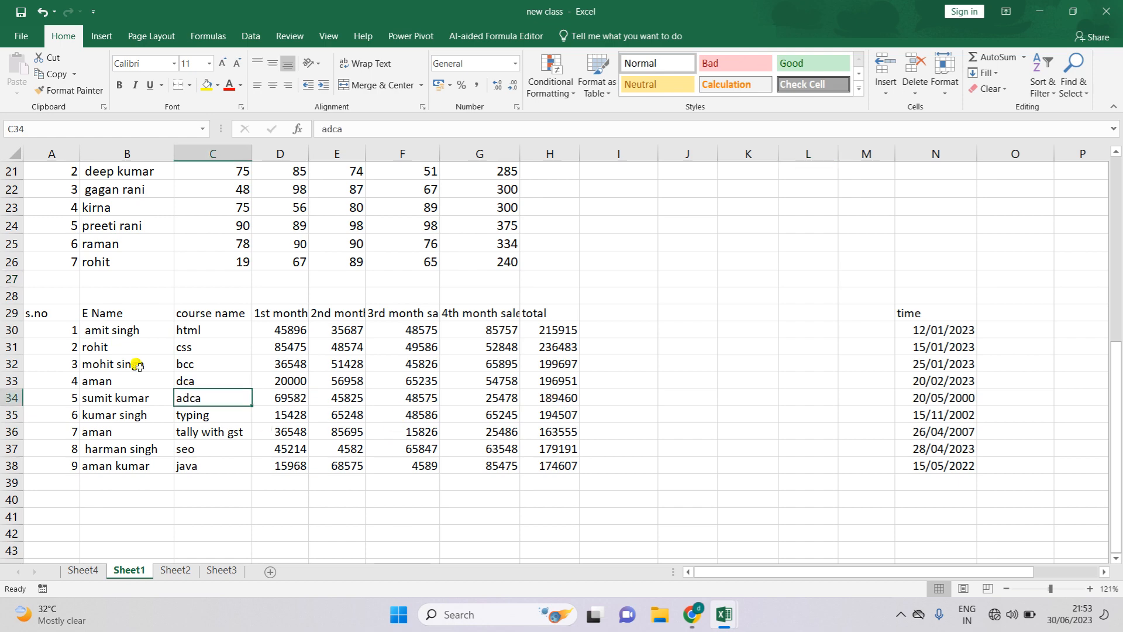
left_click(102, 36)
left_click(10, 85)
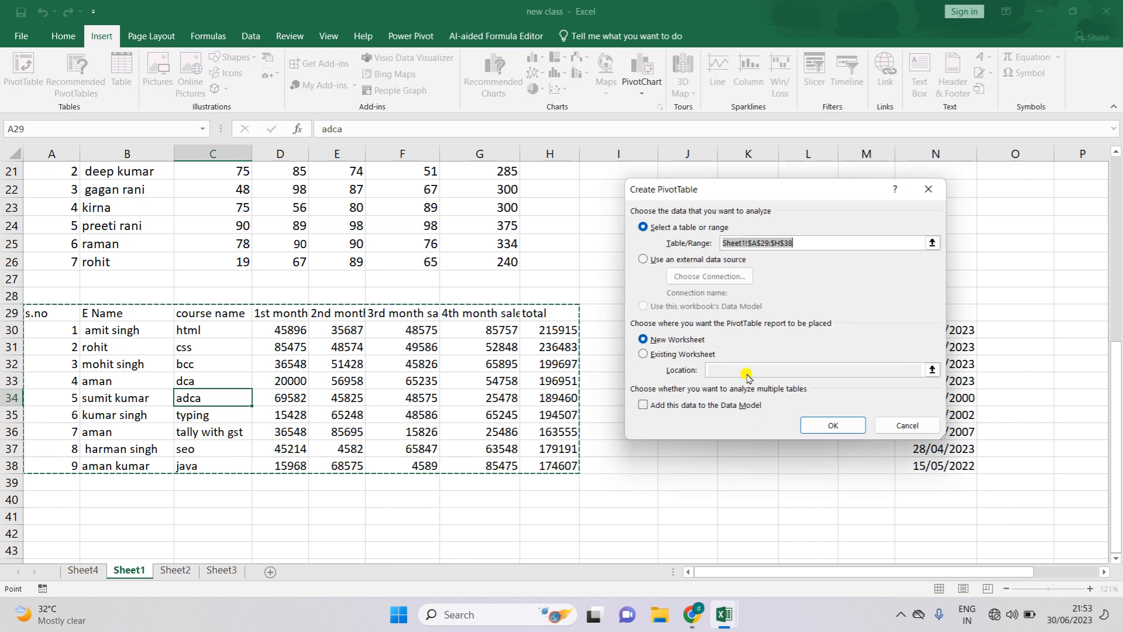
left_click(831, 424)
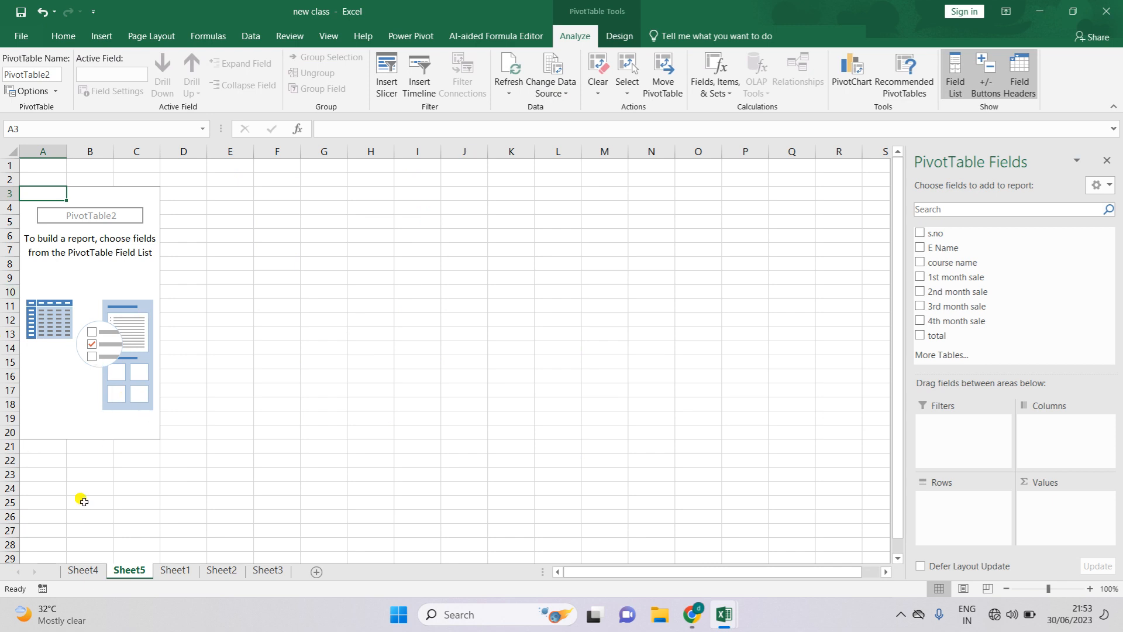
- Look at the marks PivotTable on Sheet4, and return to the empty PivotTable on Sheet5
left_click(83, 570)
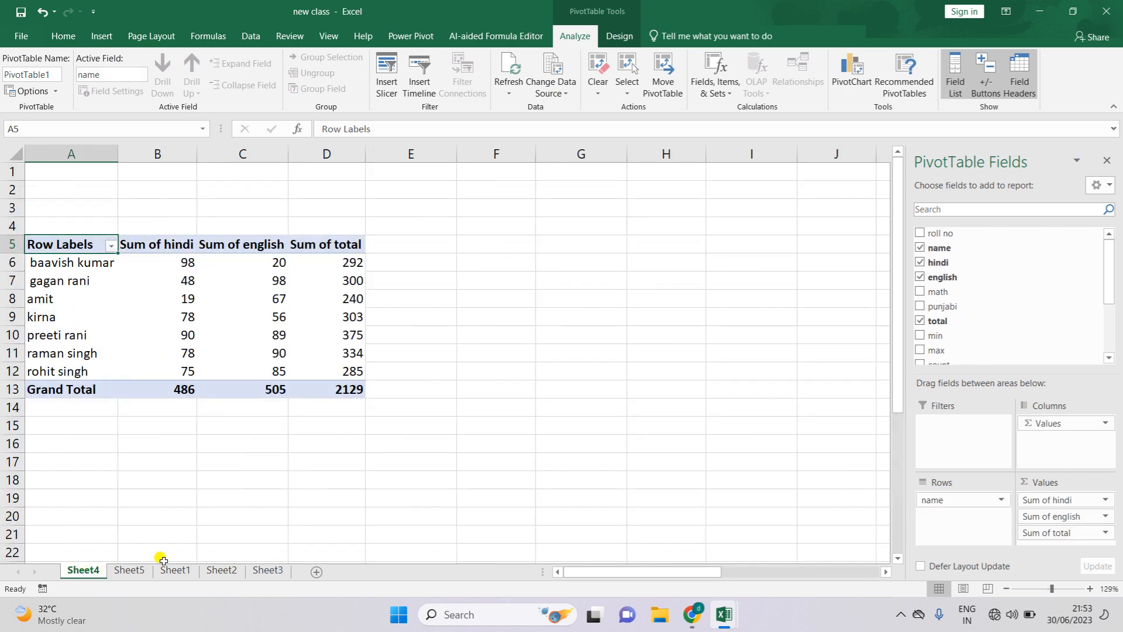
left_click(129, 571)
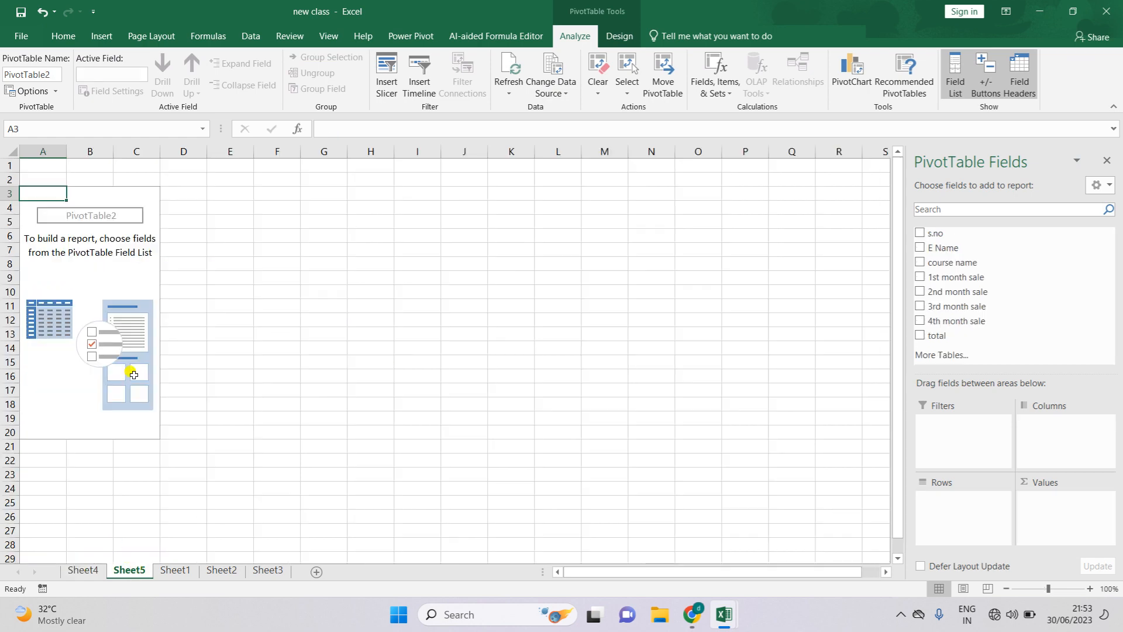
scroll(567, 333, "up", 2)
- Hide and show the PivotTable Fields list by selecting cells outside and inside the empty PivotTable, and close the list
left_click(566, 336)
left_click(486, 377)
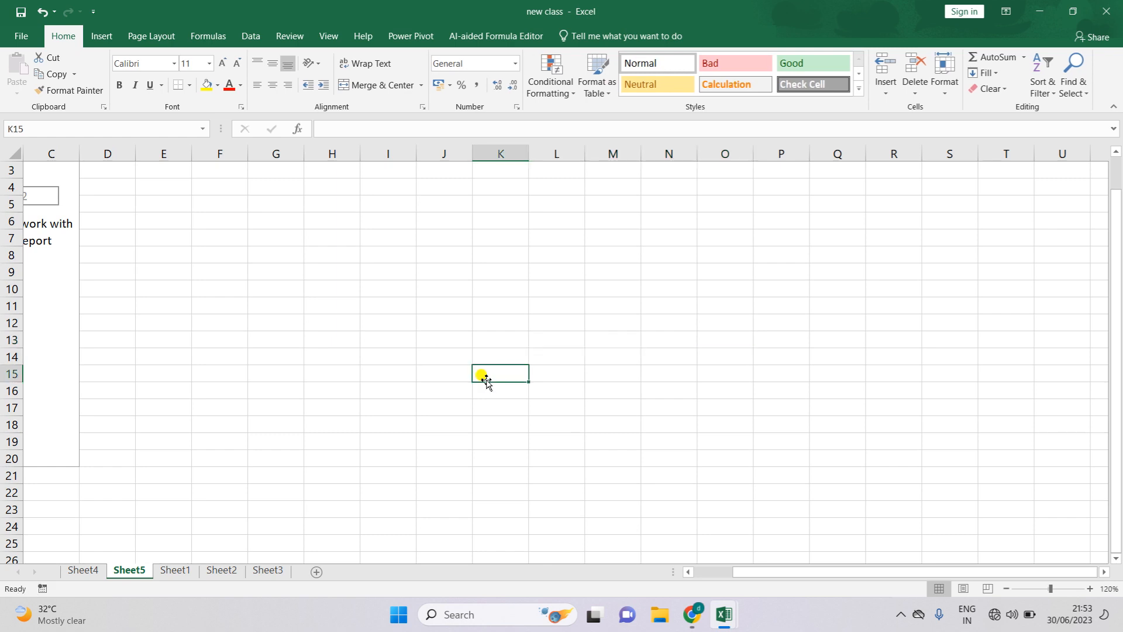
left_click(483, 377)
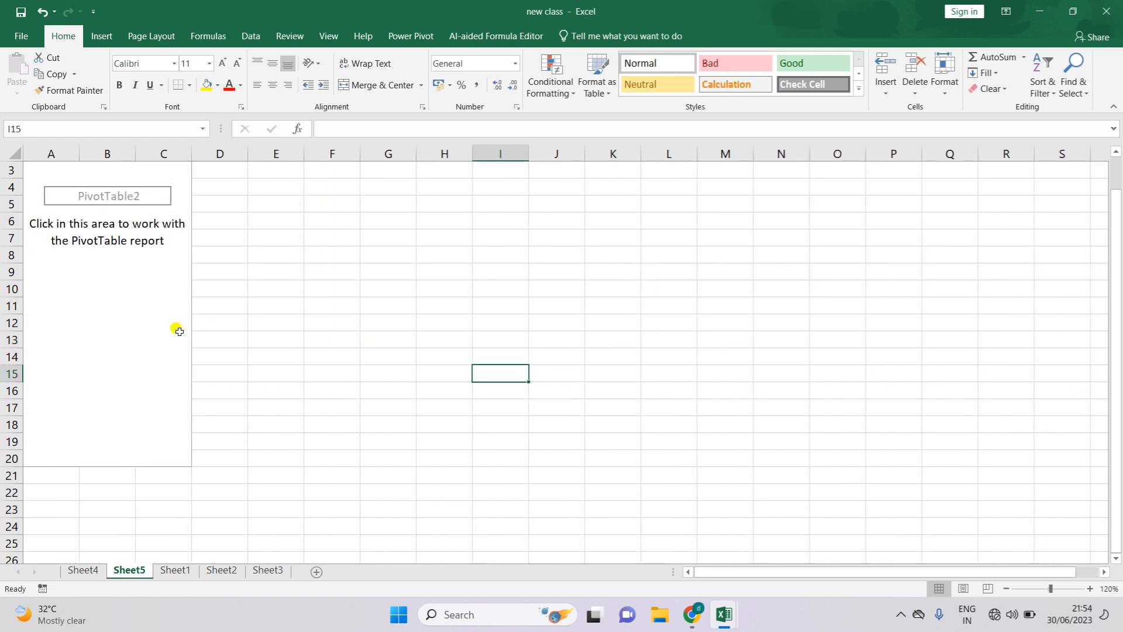
left_click(176, 339)
left_click(354, 335)
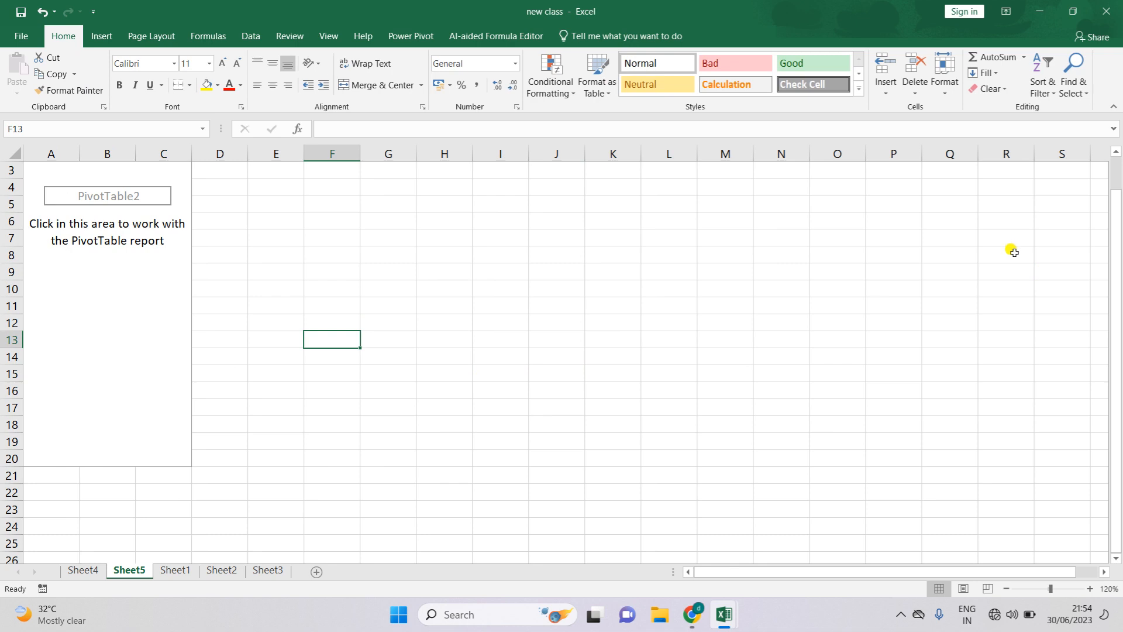
scroll(1014, 253, "up", 1)
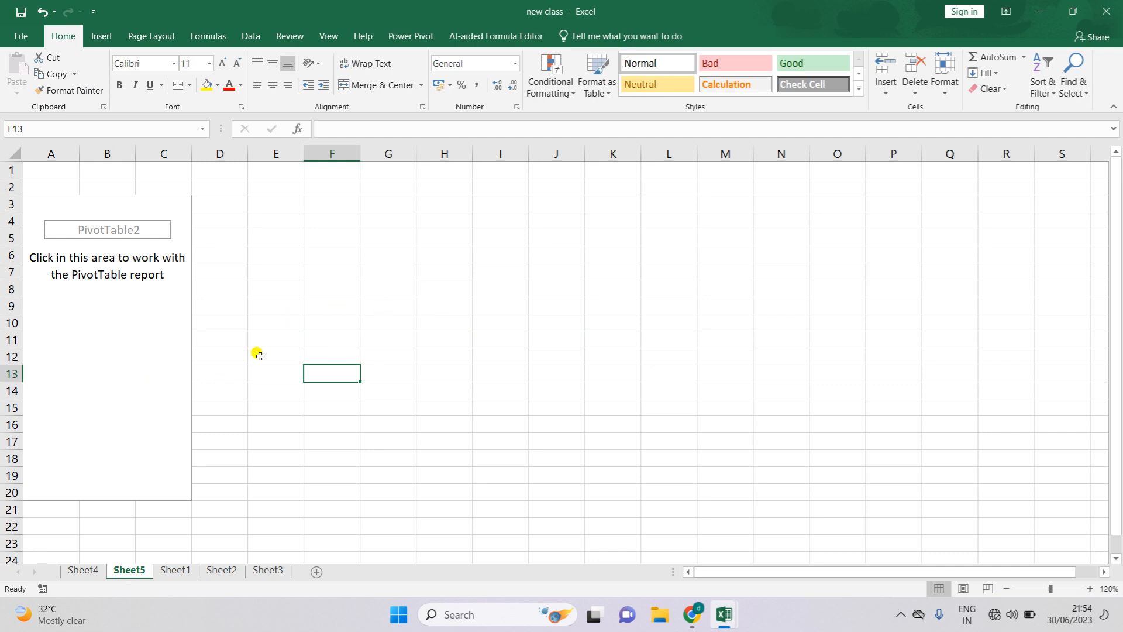
left_click(129, 339)
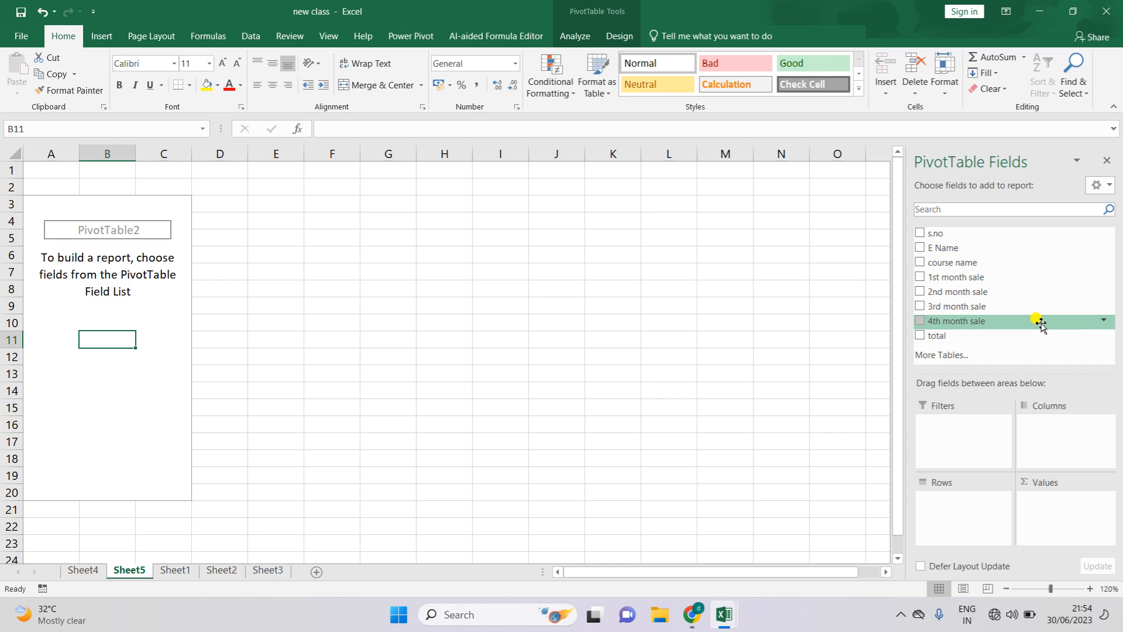
left_click(1107, 161)
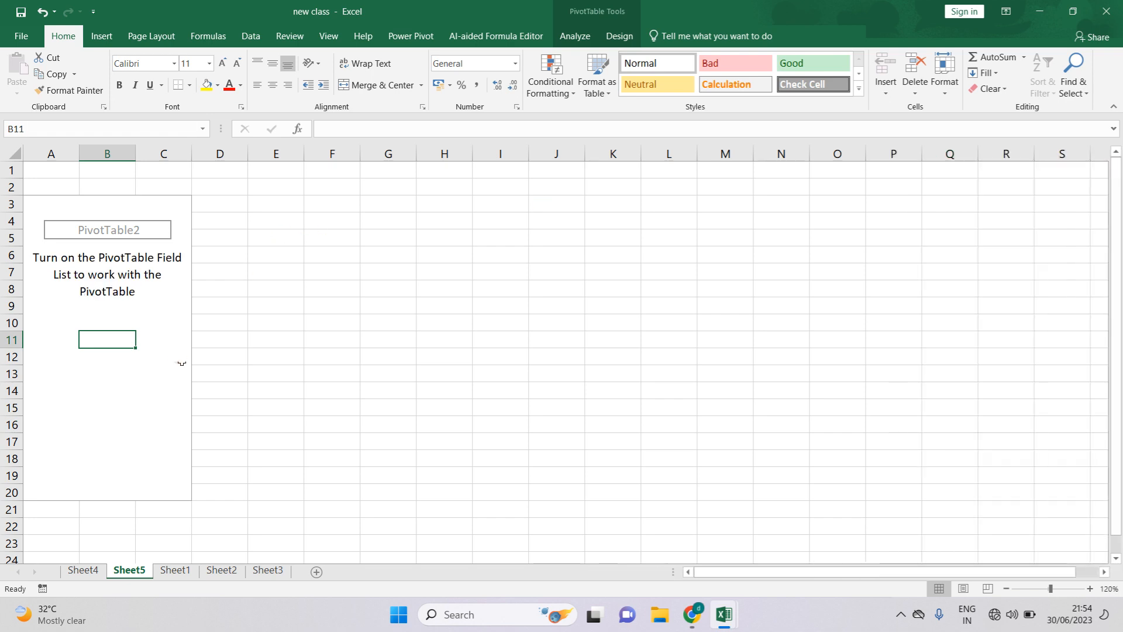
- Turn the PivotTable Fields list on for the empty PivotTable on Sheet5, and close it again
left_click(128, 425)
left_click(153, 355)
left_click(258, 354)
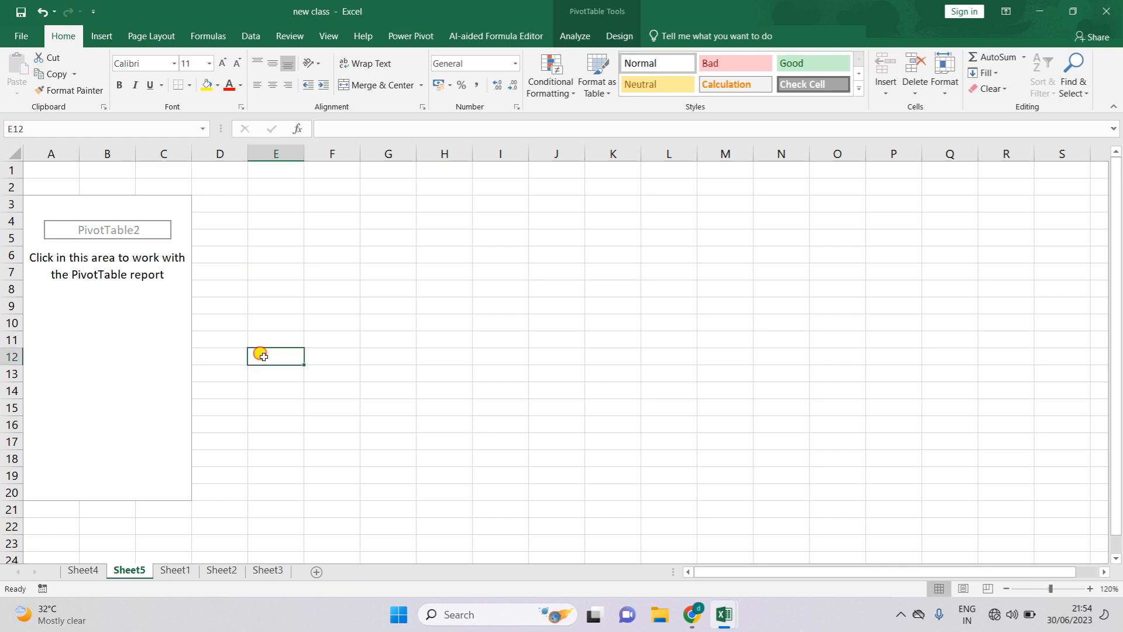
left_click(148, 353)
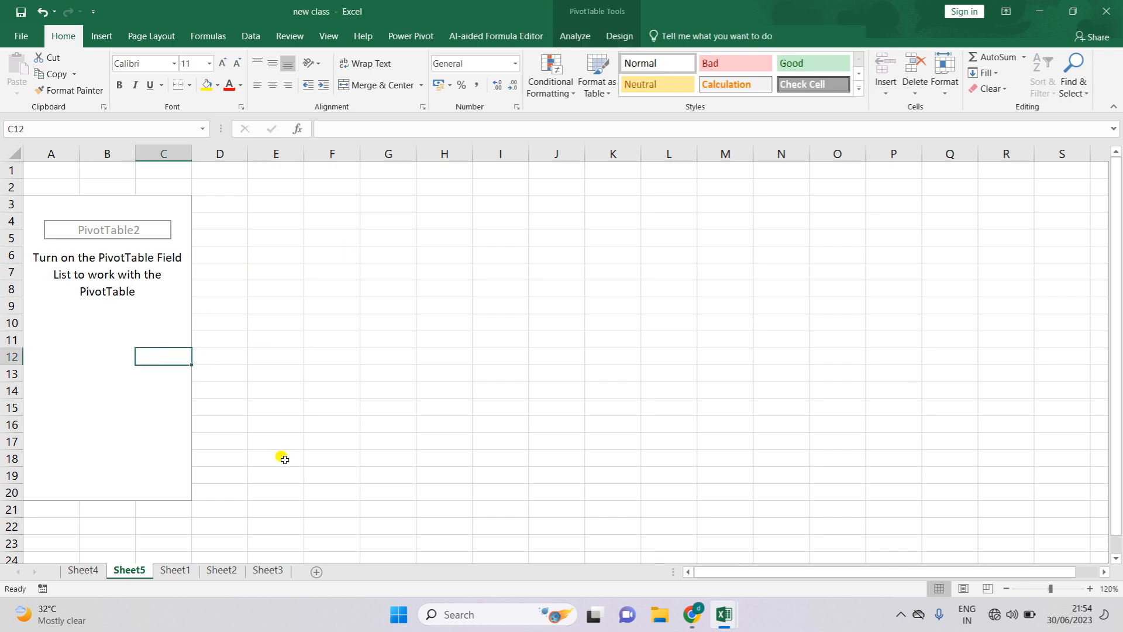
left_click(593, 35)
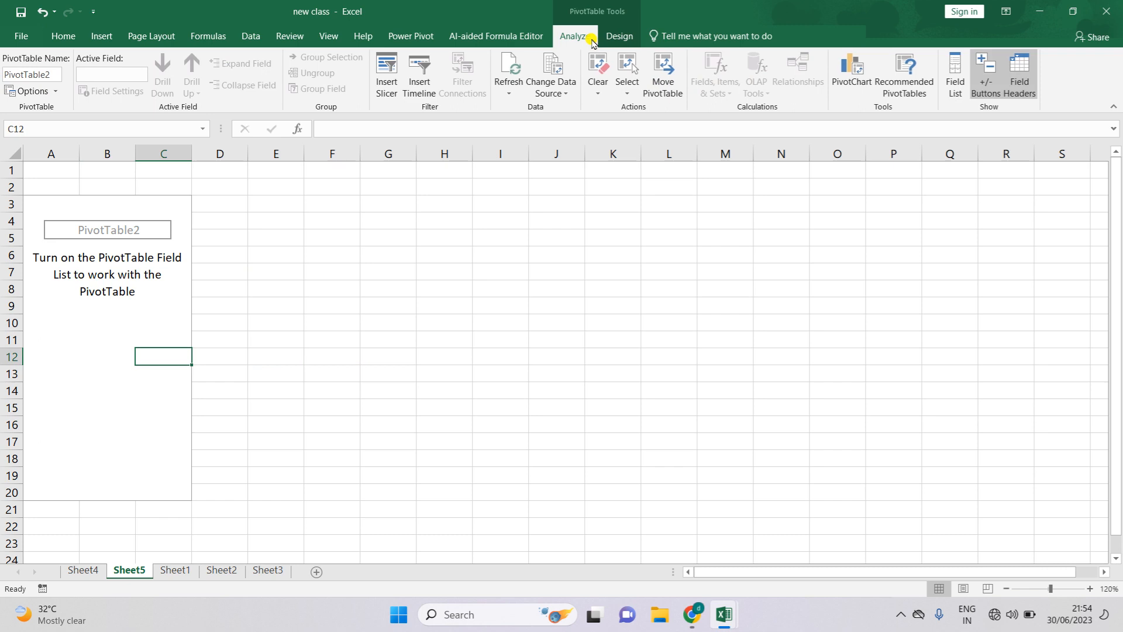
left_click(957, 80)
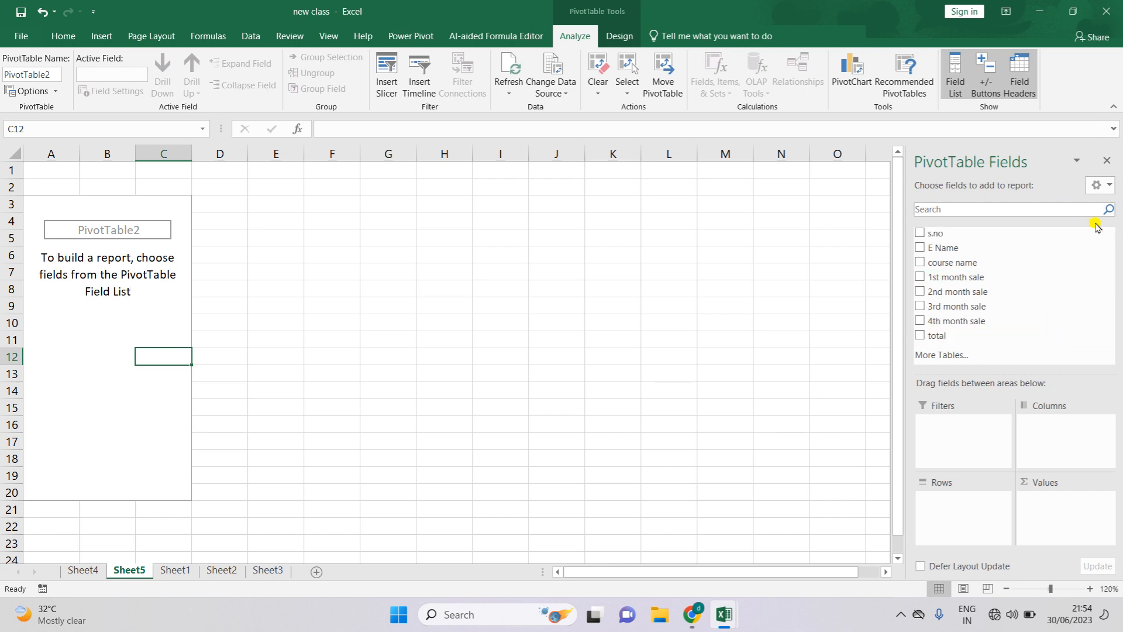
left_click(1107, 164)
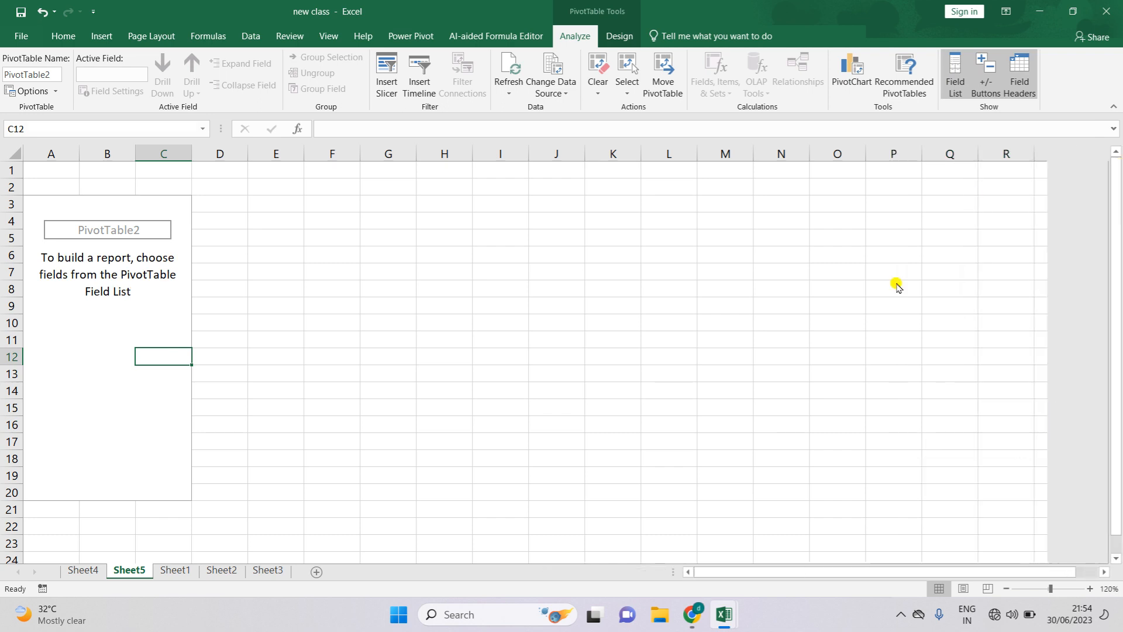
- Show the PivotTable Fields list again from within the empty PivotTable
left_click(121, 337)
right_click(124, 339)
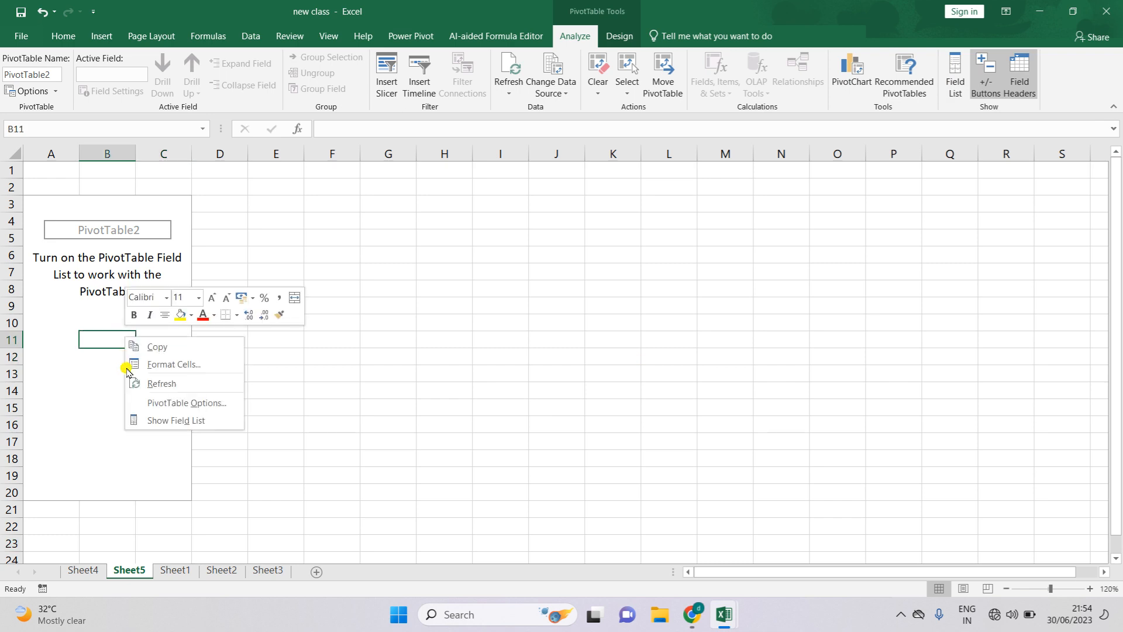
left_click(172, 421)
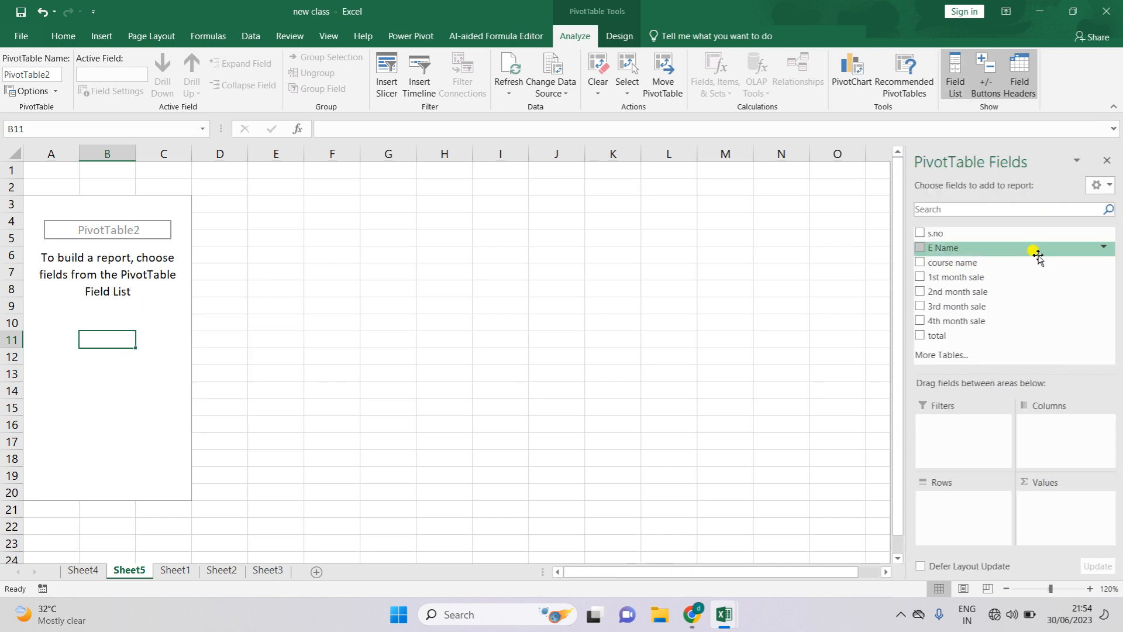
left_click(151, 353)
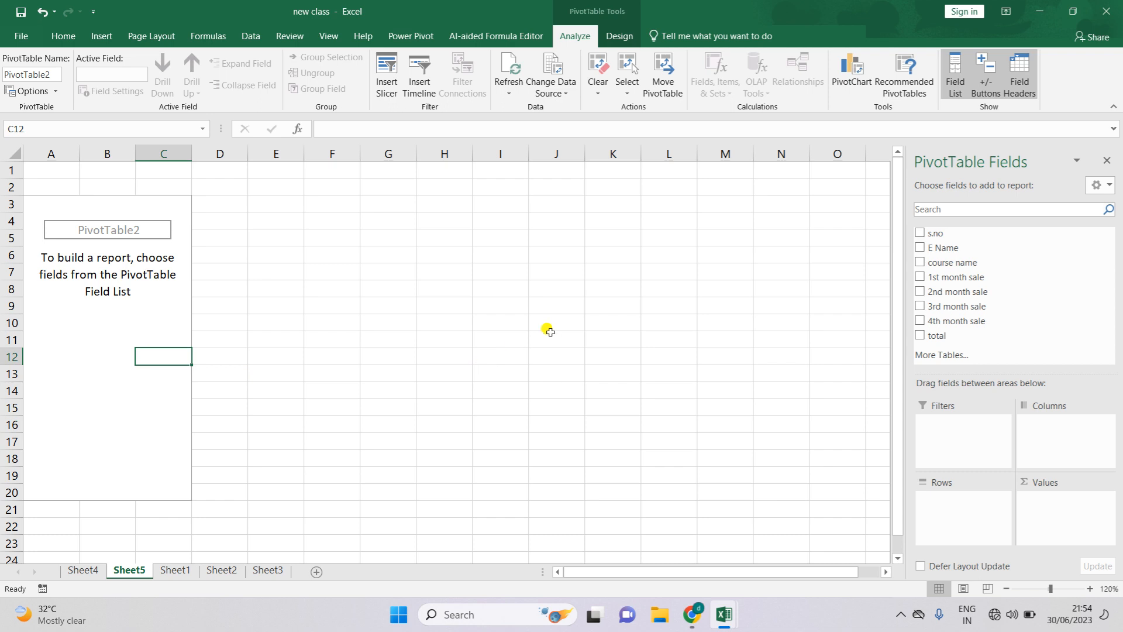
- Try E Name alone as the row field, and replace it with course name rows that have E Name nested beneath
left_click(920, 247)
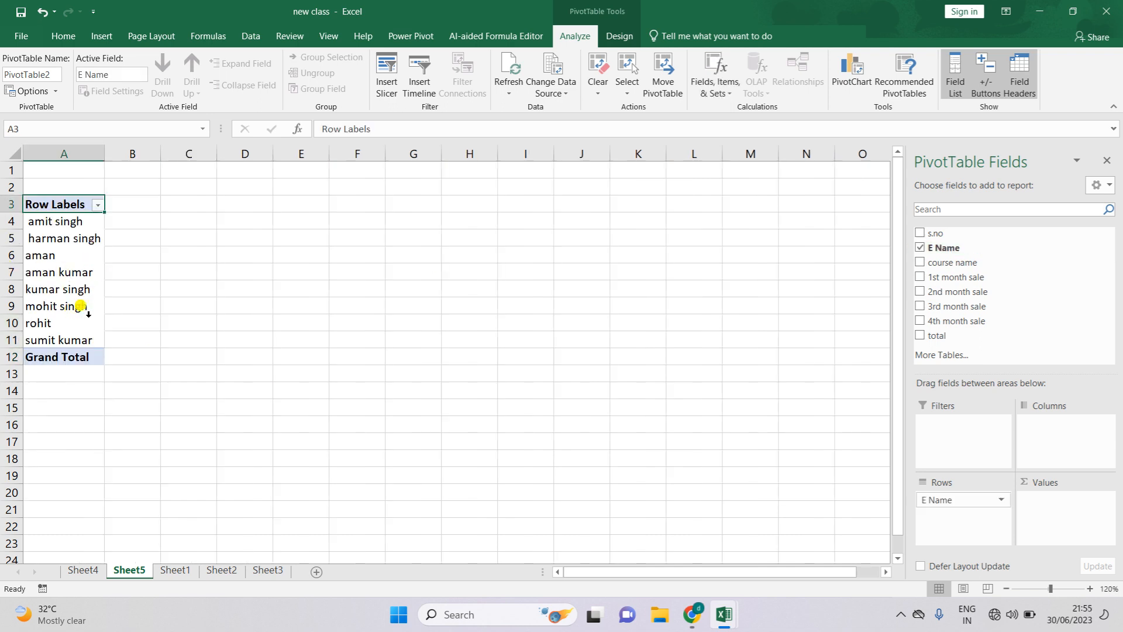
left_click(920, 248)
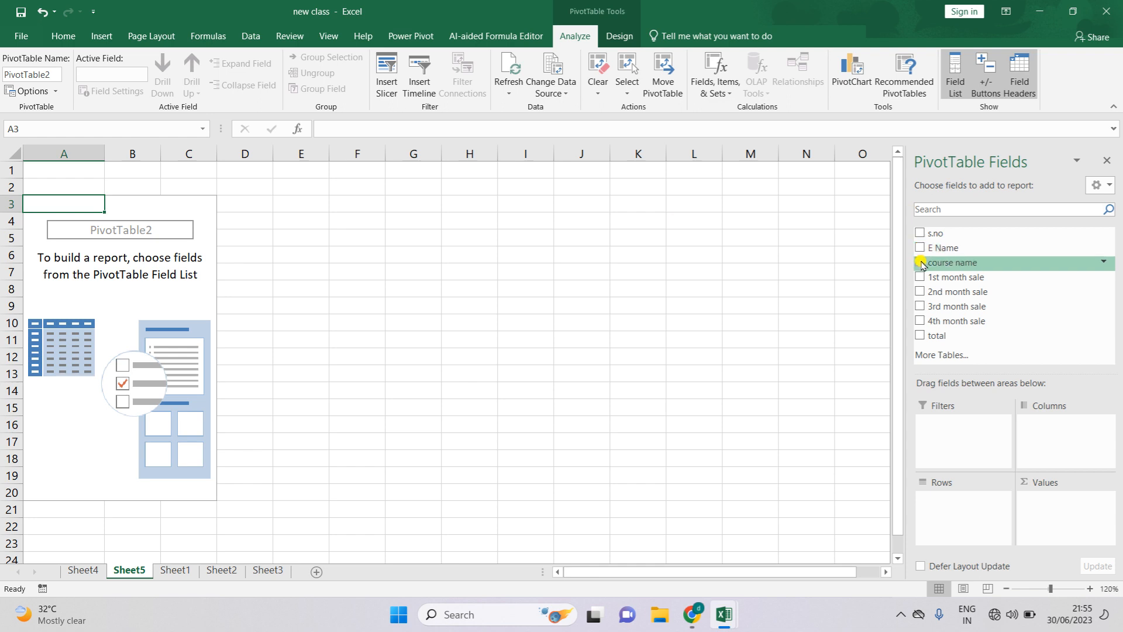
left_click(920, 262)
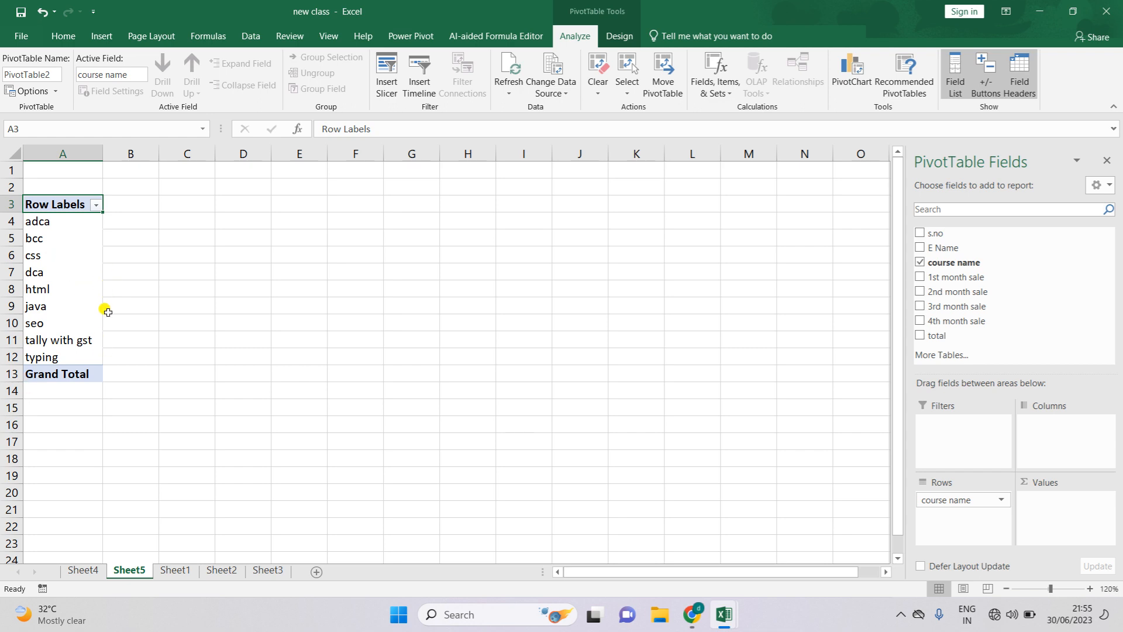
left_click(921, 249)
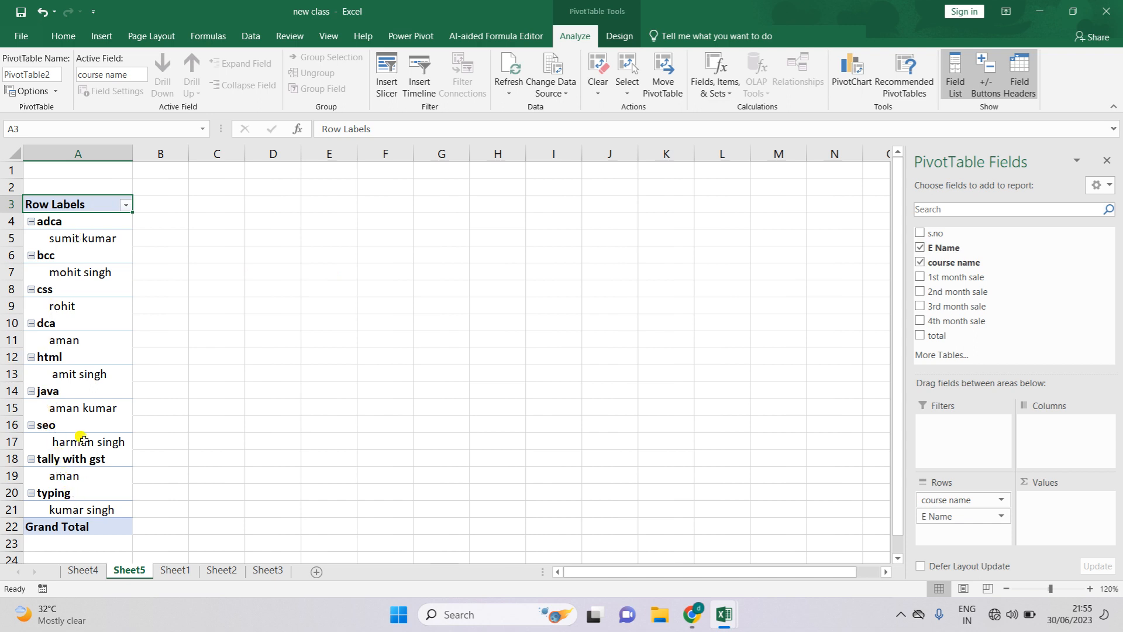
scroll(83, 410, "down", 1)
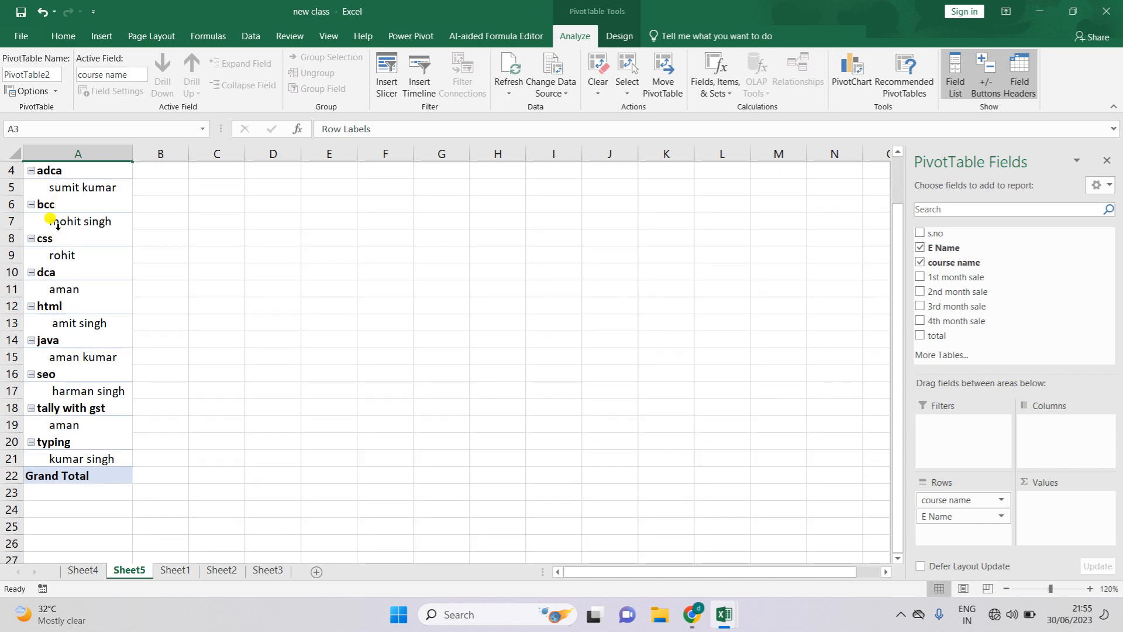
scroll(51, 221, "up", 1)
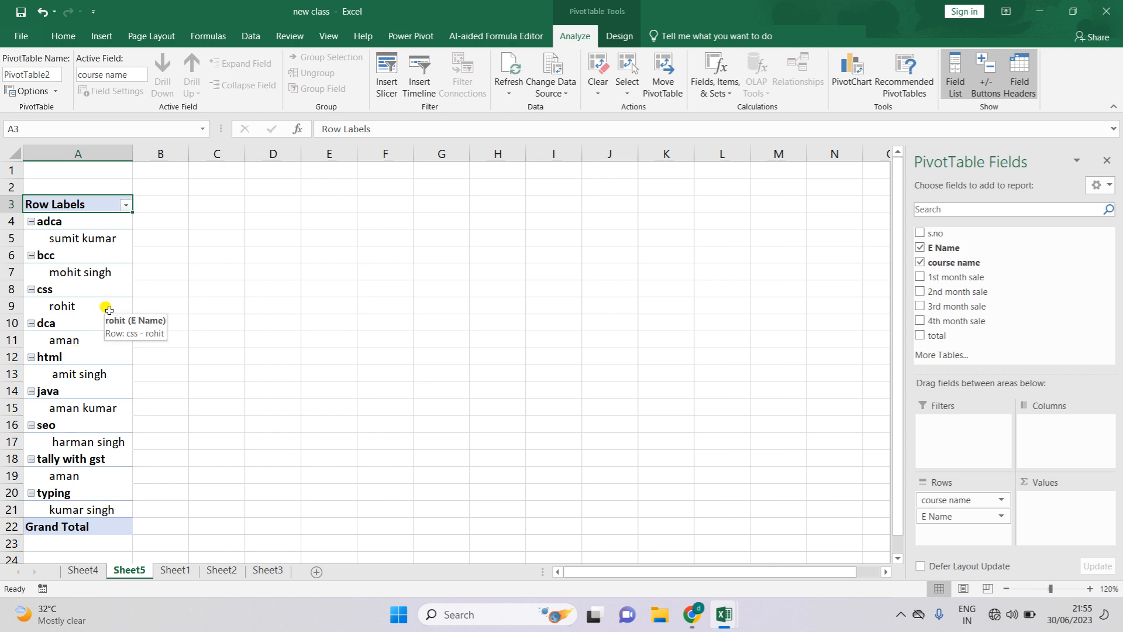
- Switch E Name off and on again in the rows, and add 1st month sale as a summed value
left_click(920, 249)
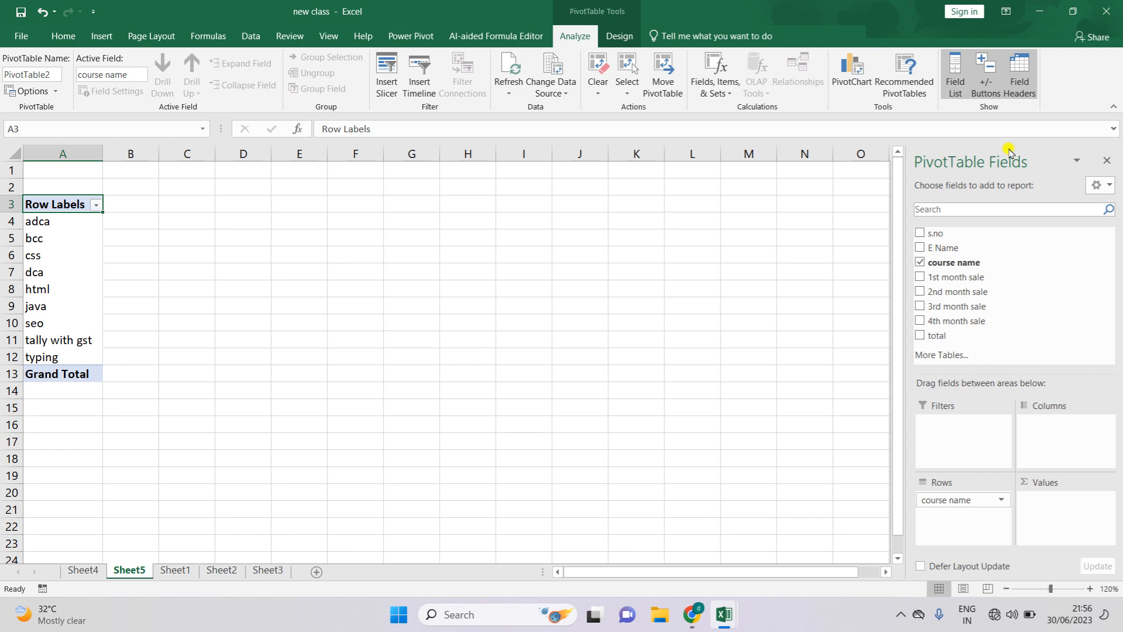
left_click(920, 249)
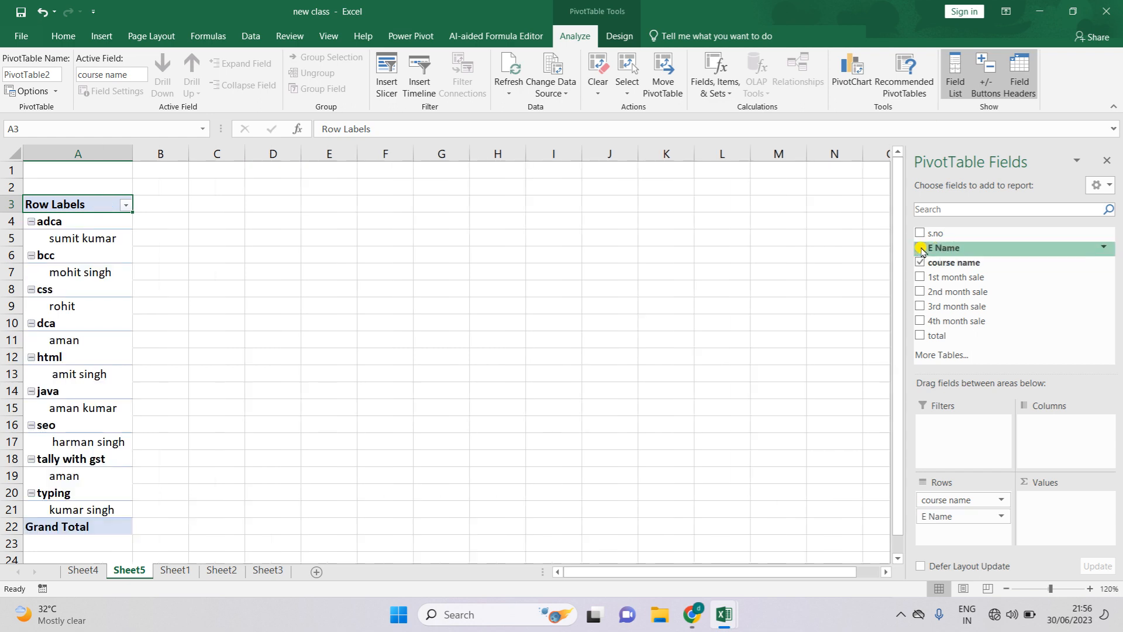
left_click(920, 278)
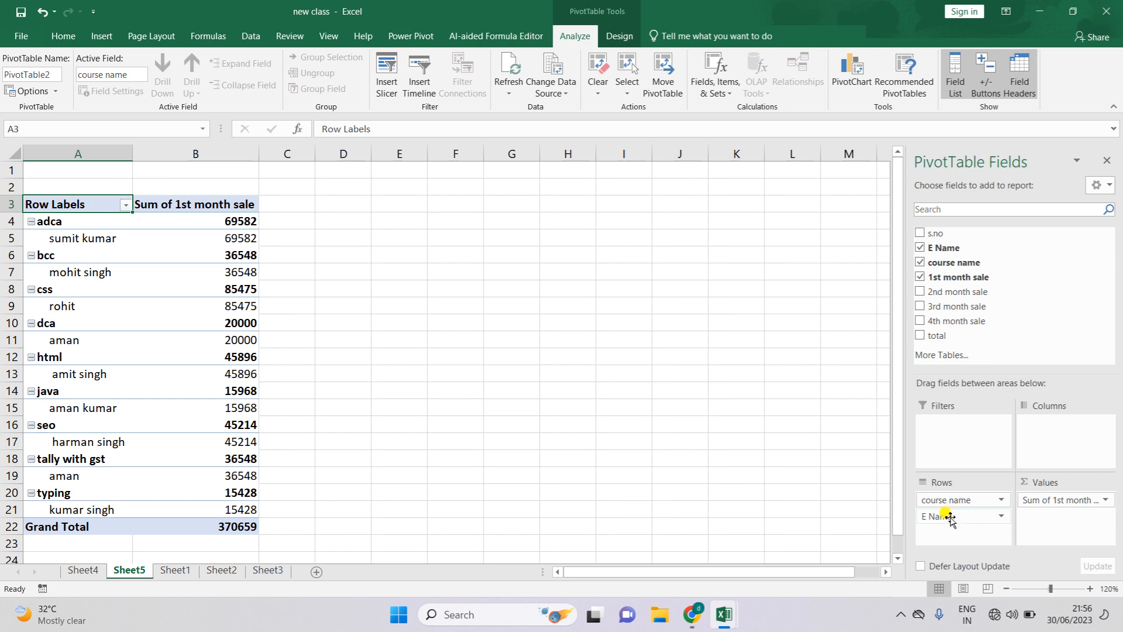
- Move E Name from the rows to the report filters, and filter the PivotTable to the second employee listed
left_click_drag(949, 517, 957, 439)
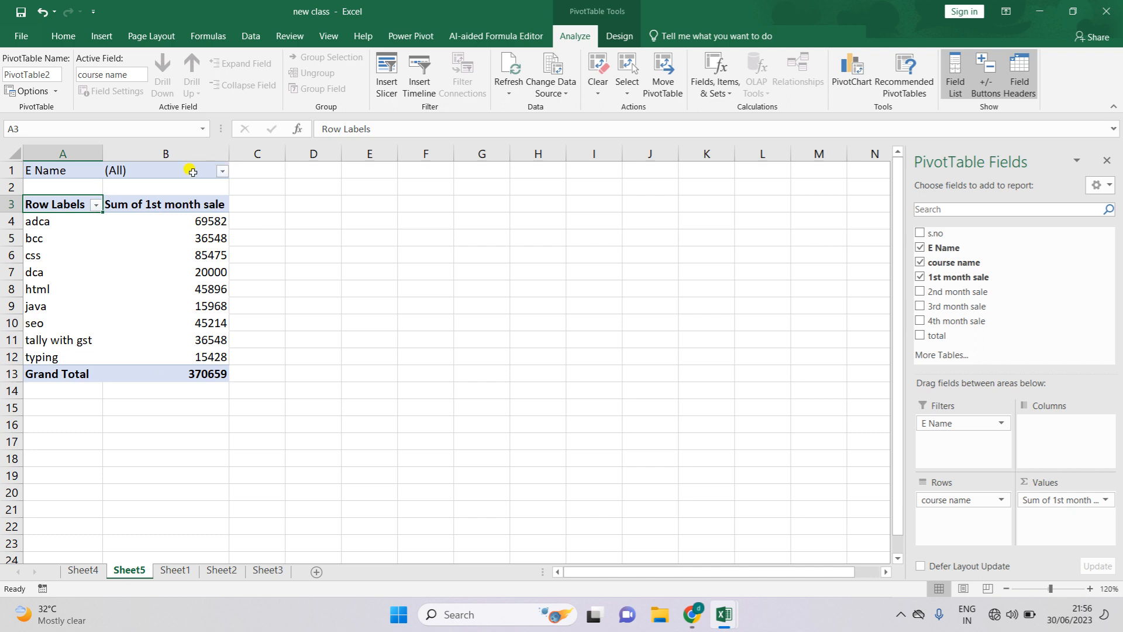
left_click(223, 171)
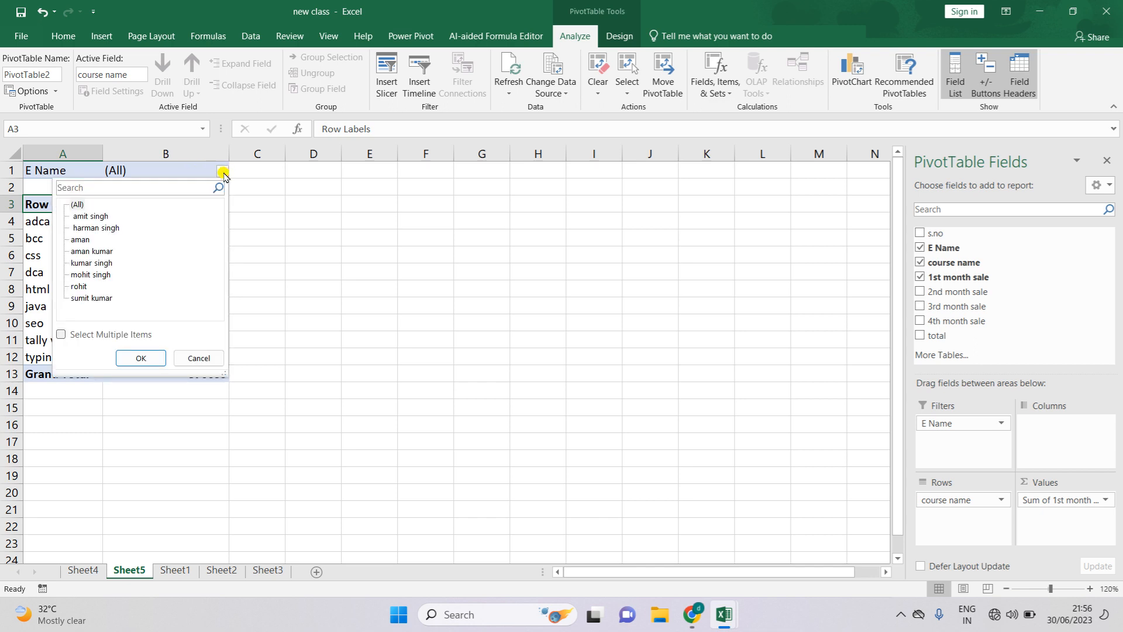
left_click(96, 228)
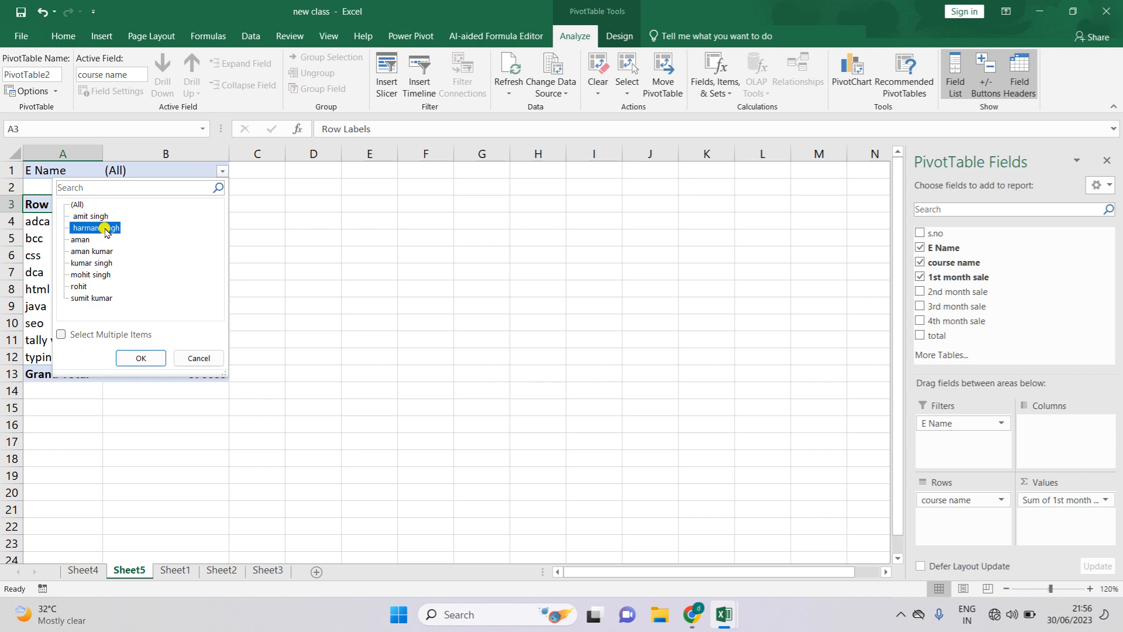
left_click(140, 358)
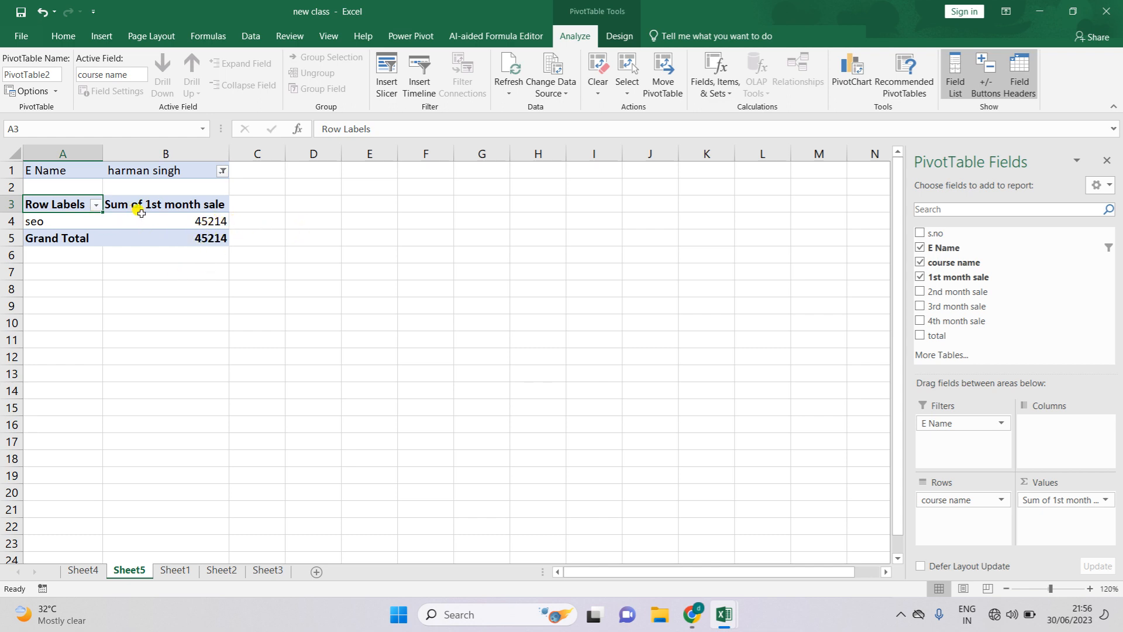
- Switch the E Name filter to the fourth employee listed, and reset it to (All)
left_click(222, 171)
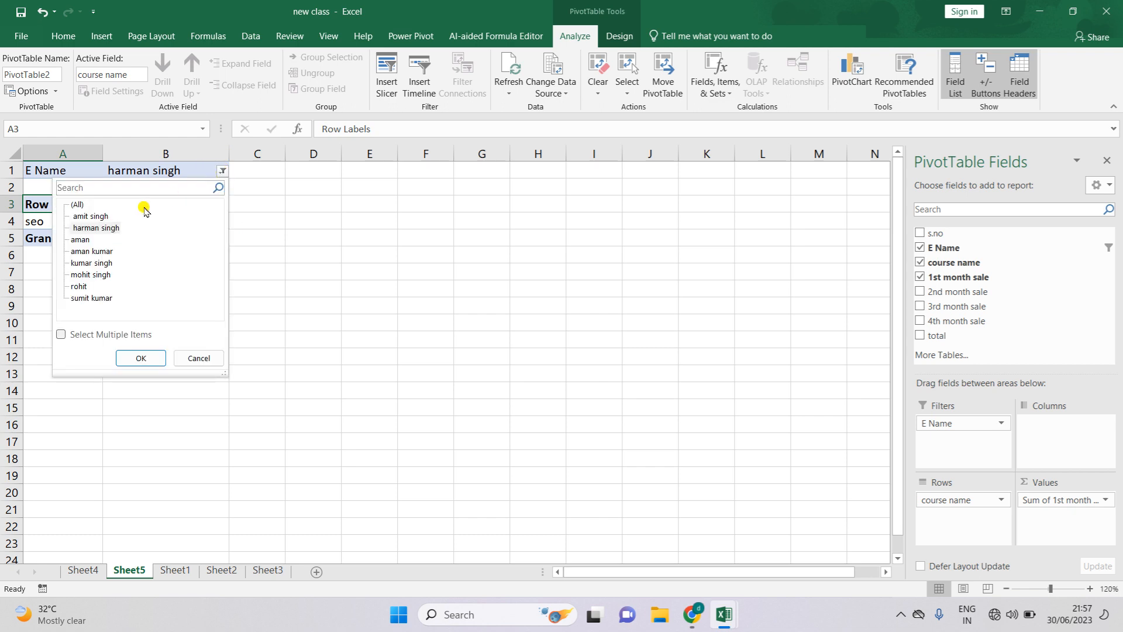
left_click(91, 251)
left_click(126, 358)
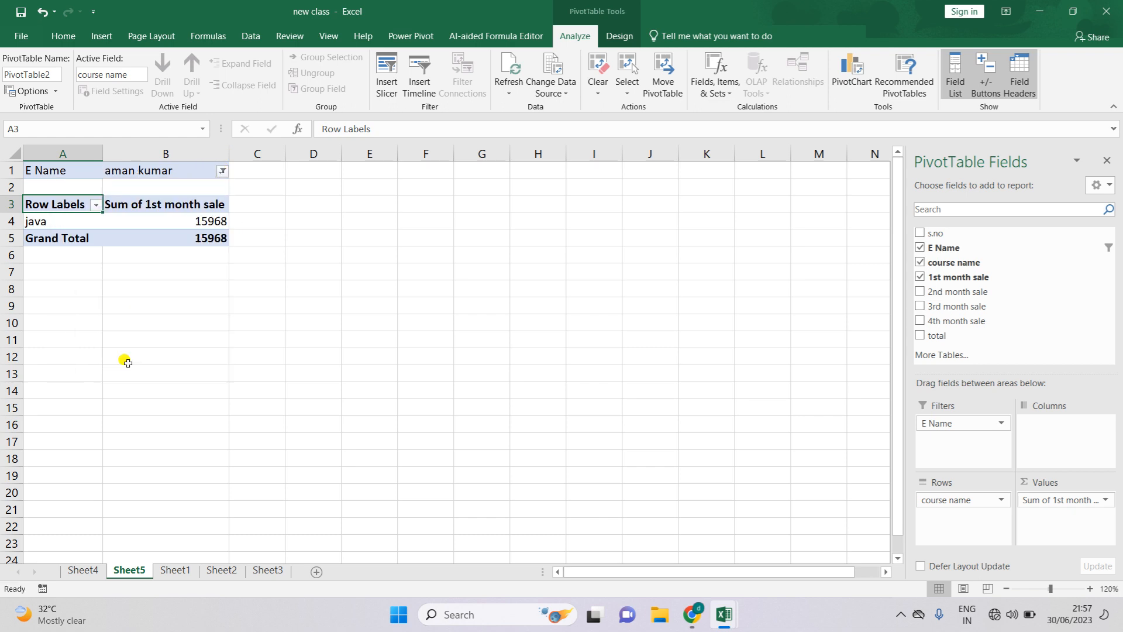
left_click(222, 171)
left_click(79, 207)
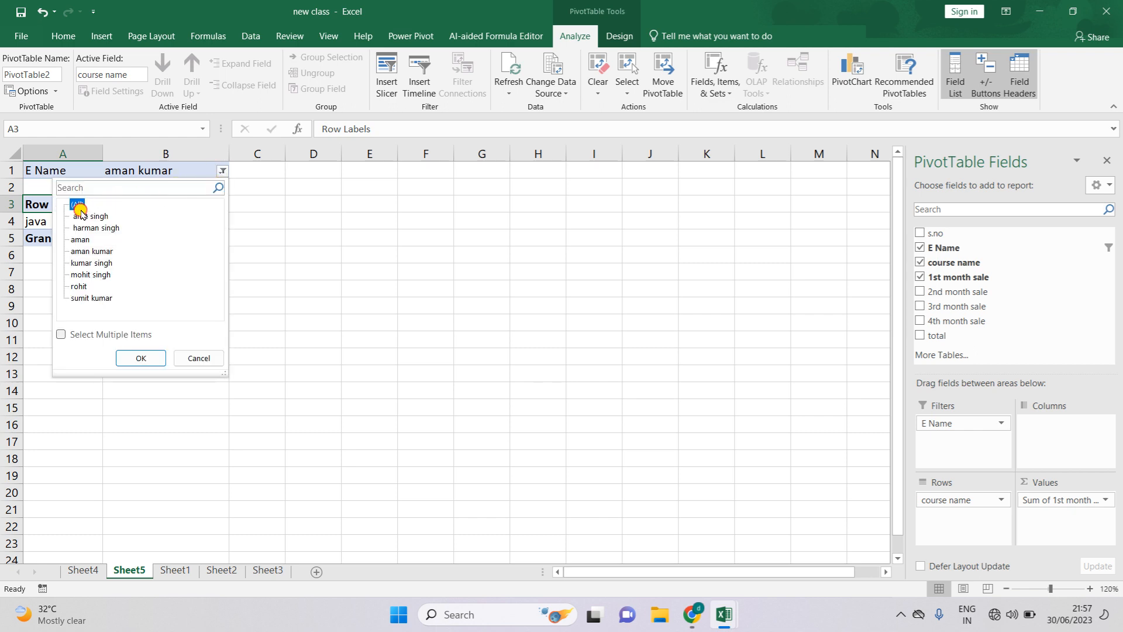
left_click(129, 359)
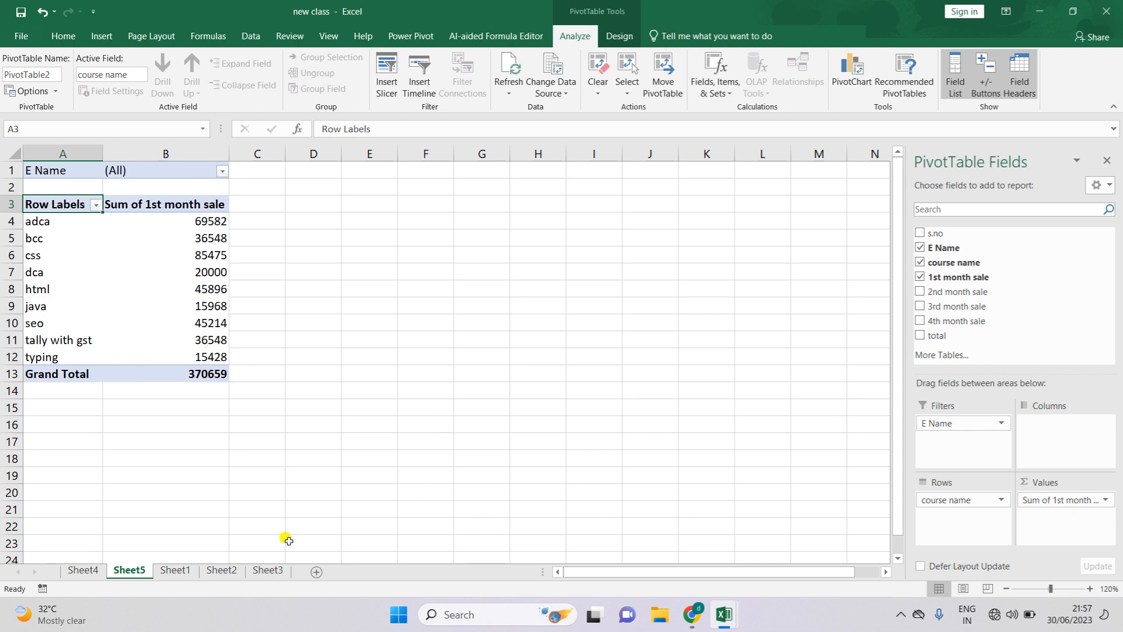
- Swap E Name into the rows and course name into the report filters, and filter the PivotTable to css
left_click_drag(965, 423, 948, 439)
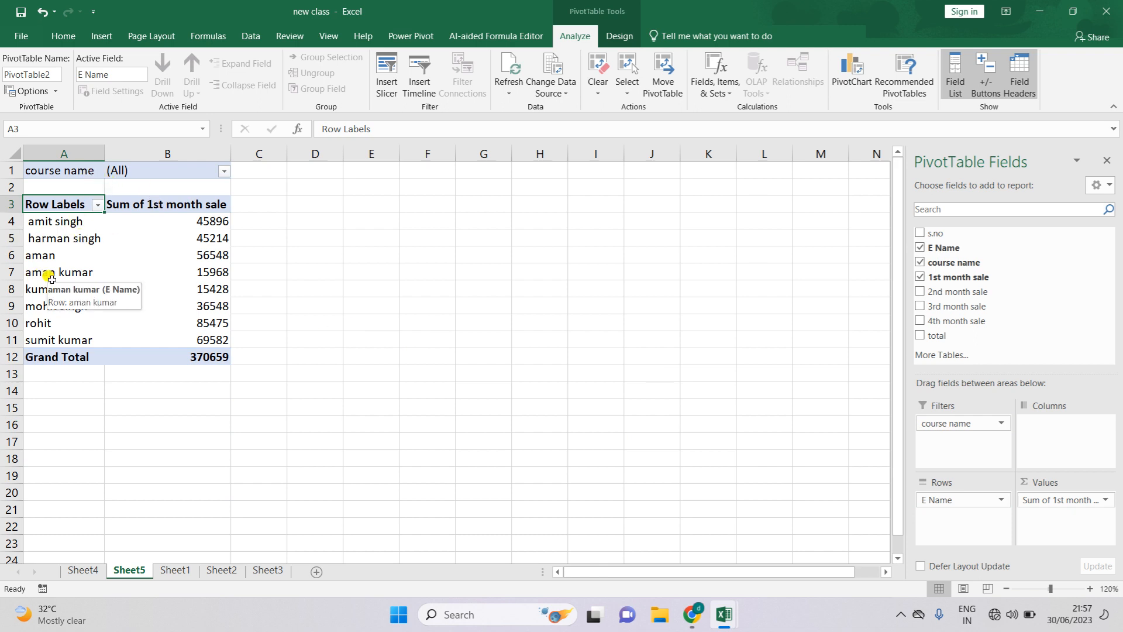
left_click(224, 172)
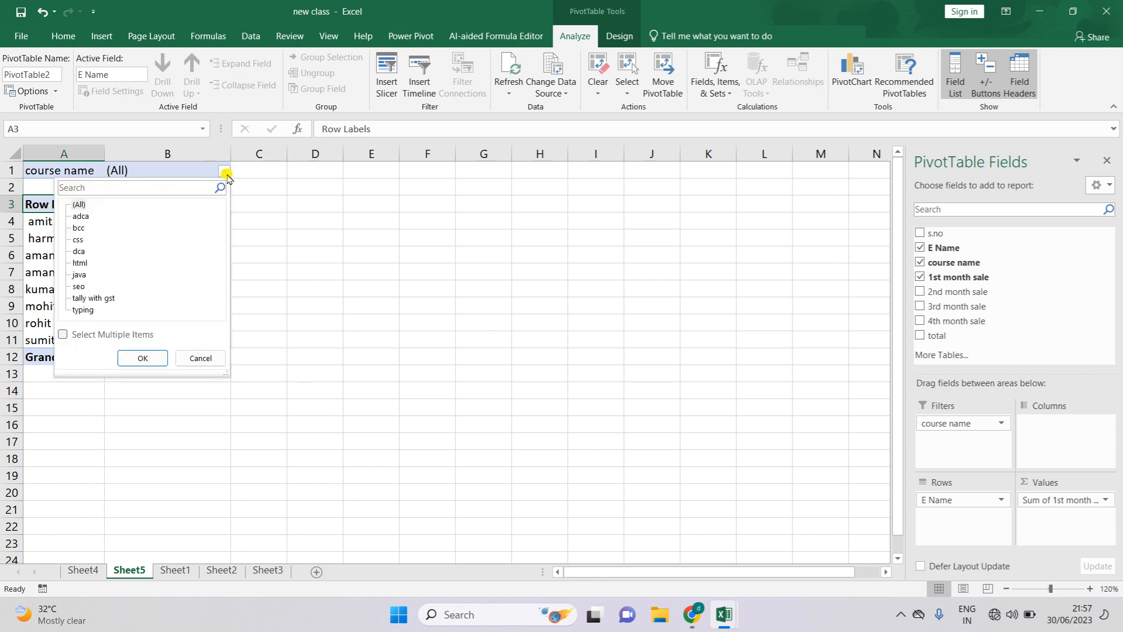
left_click(78, 240)
left_click(126, 358)
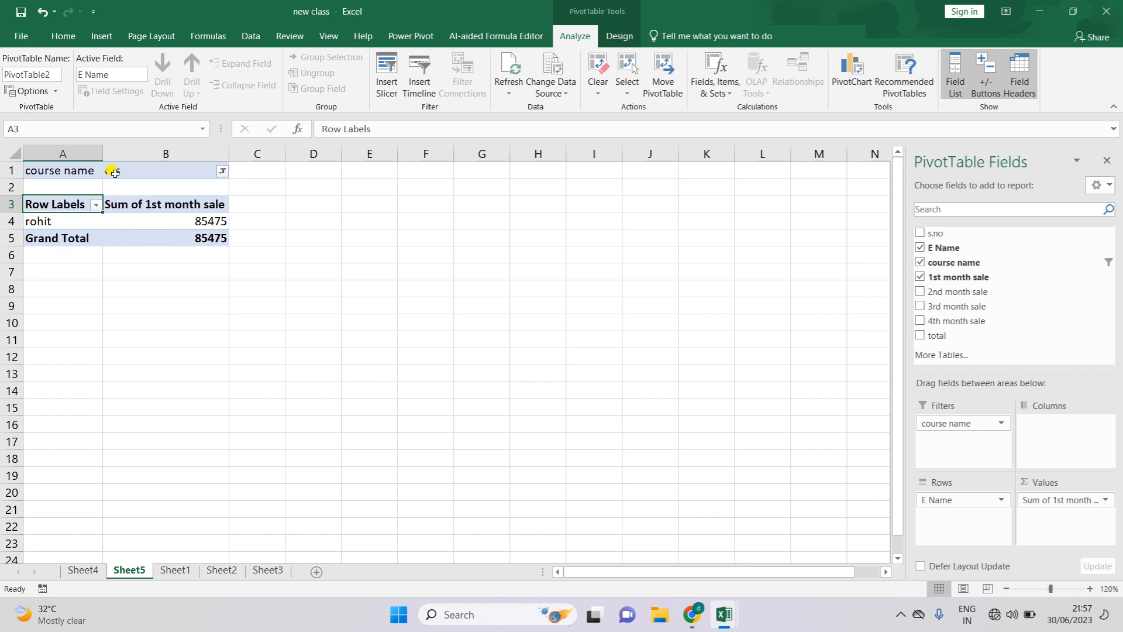
- Reset the course name filter to (All)
left_click(222, 171)
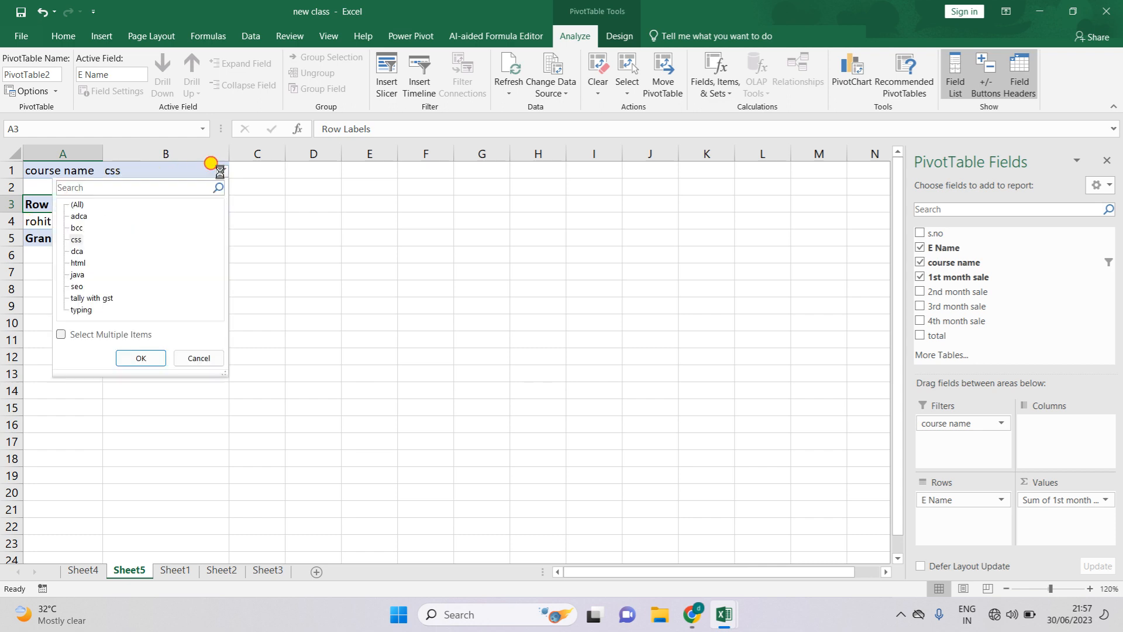
left_click(77, 206)
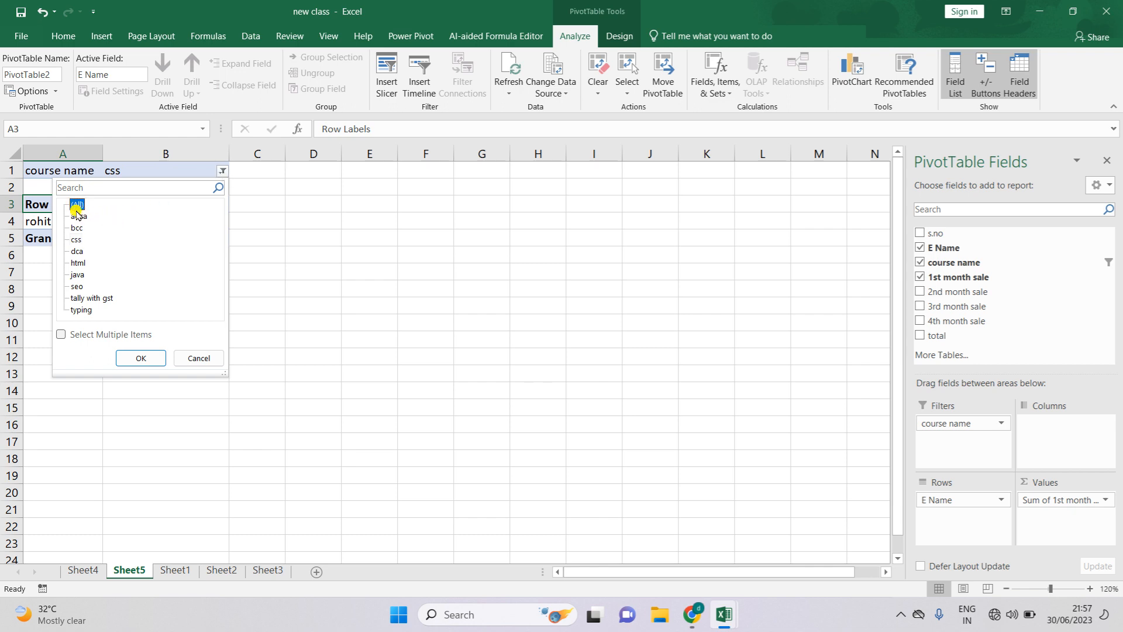
left_click(141, 358)
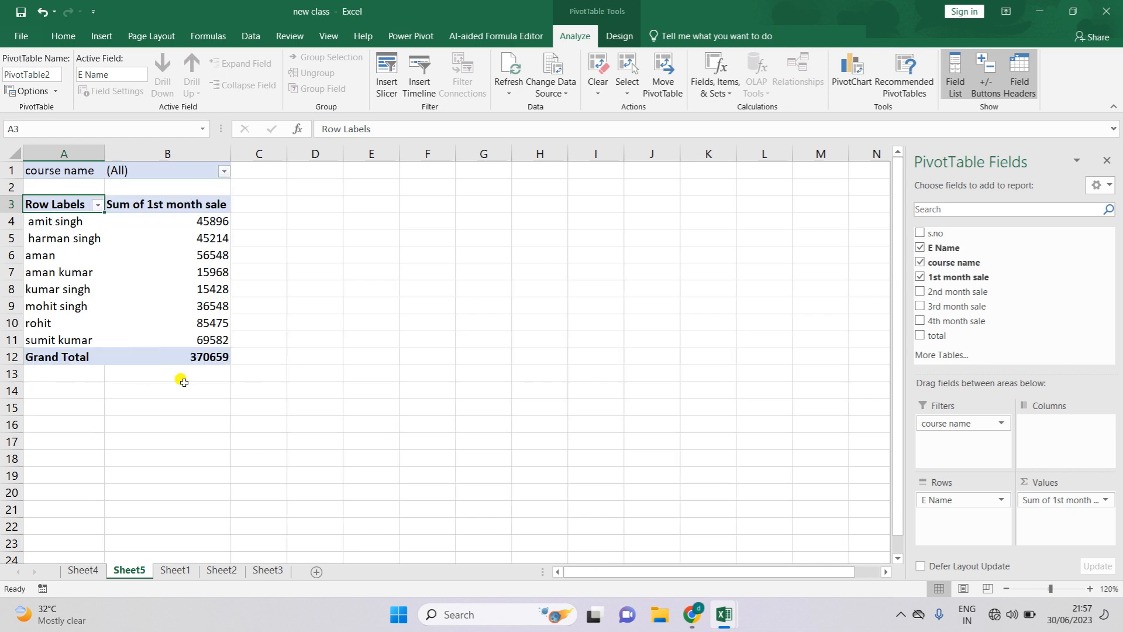
- Move course name back to the rows beneath E Name, and shift 1st month sale, course name and E Name into the columns in that order
left_click_drag(995, 420, 971, 526)
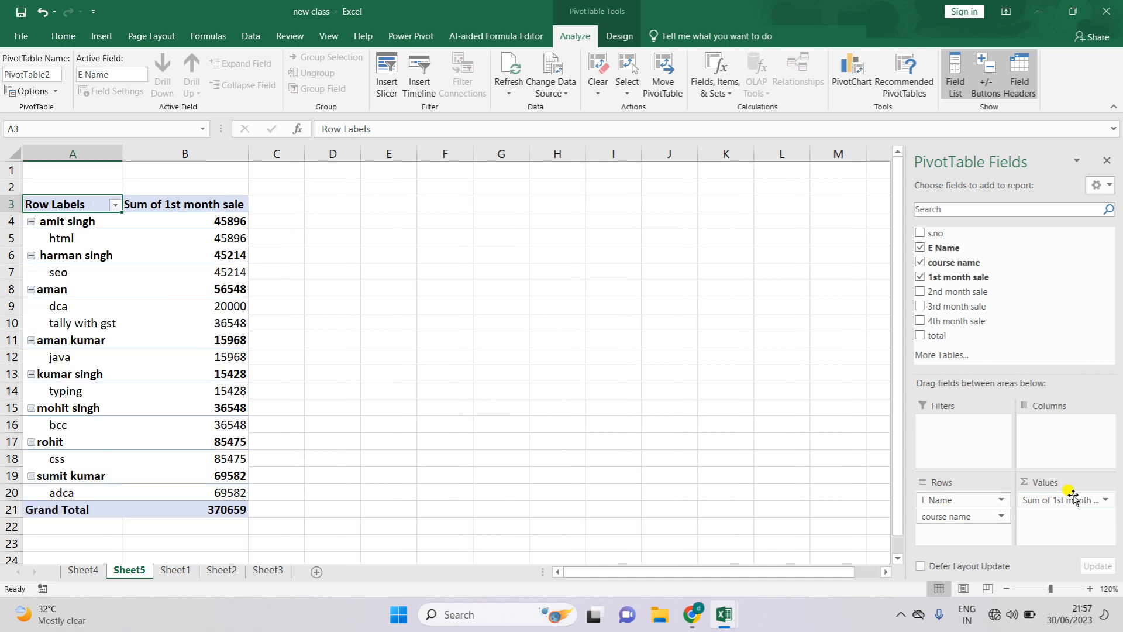
left_click_drag(1071, 499, 1068, 463)
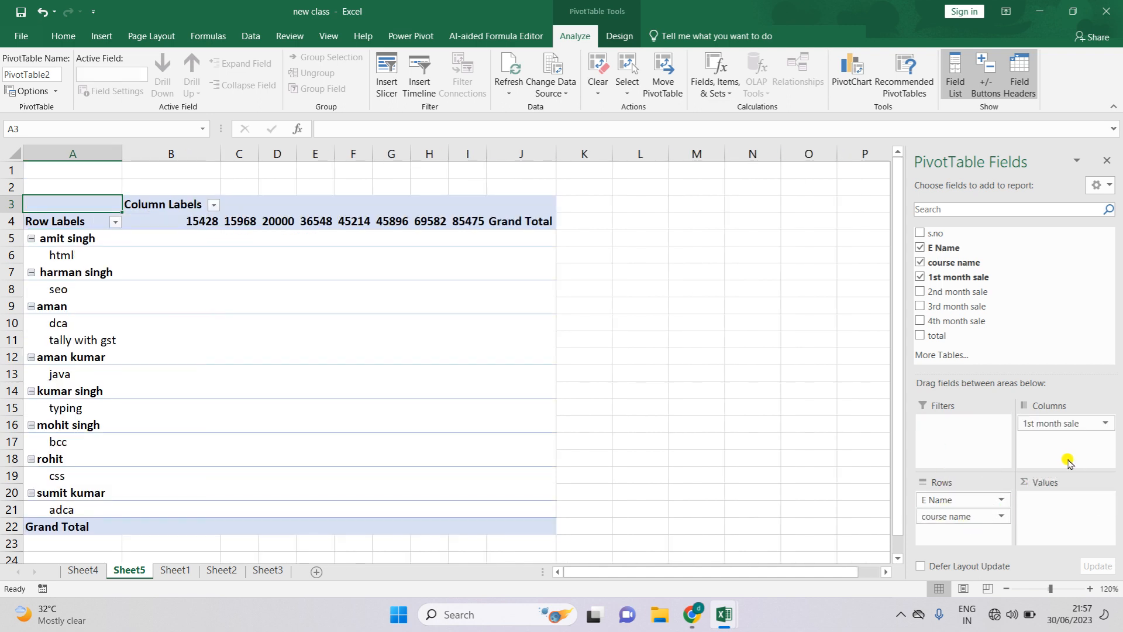
left_click_drag(951, 516, 1030, 432)
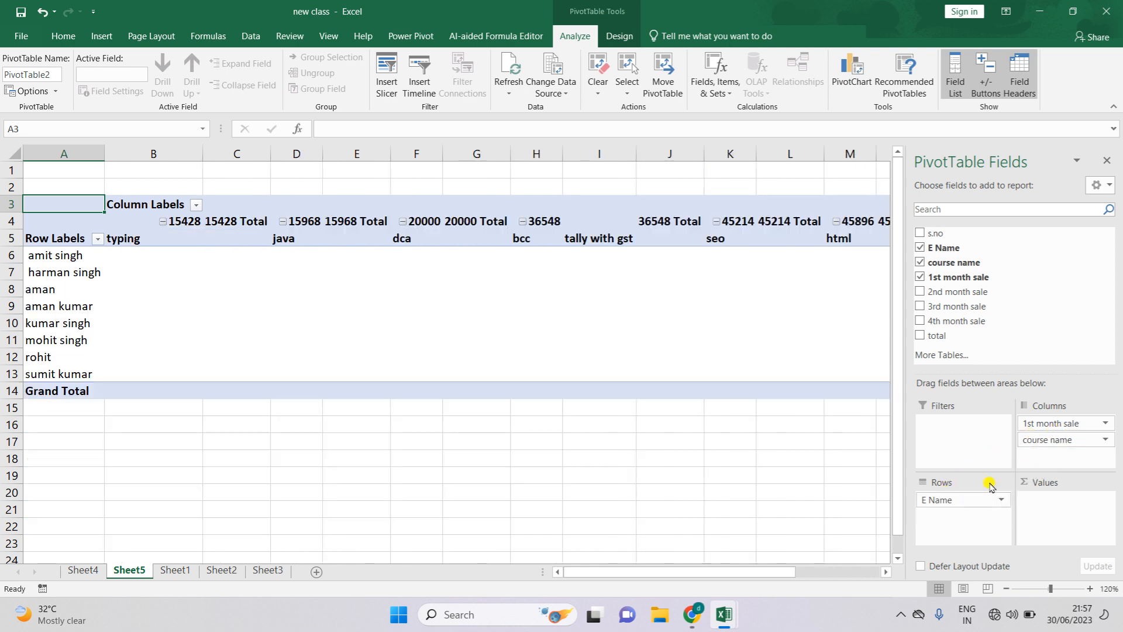
left_click_drag(970, 499, 1039, 451)
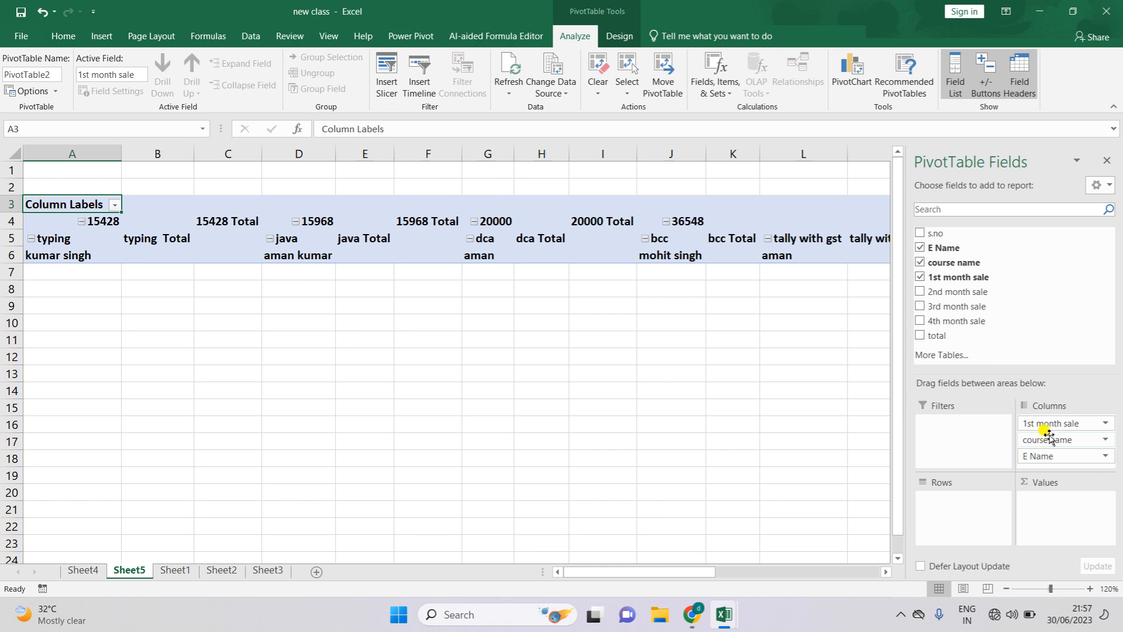
- Rearrange the PivotTable with course name above E Name in the rows, and 1st month sale as the summed value
left_click_drag(1047, 433, 1050, 462)
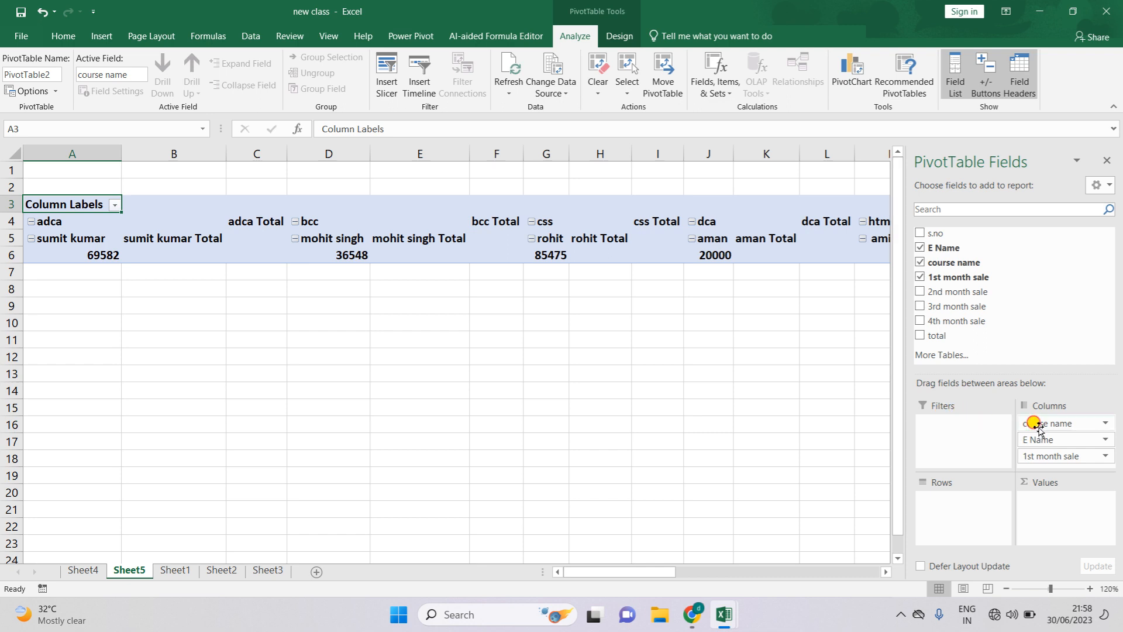
left_click_drag(1033, 428, 928, 507)
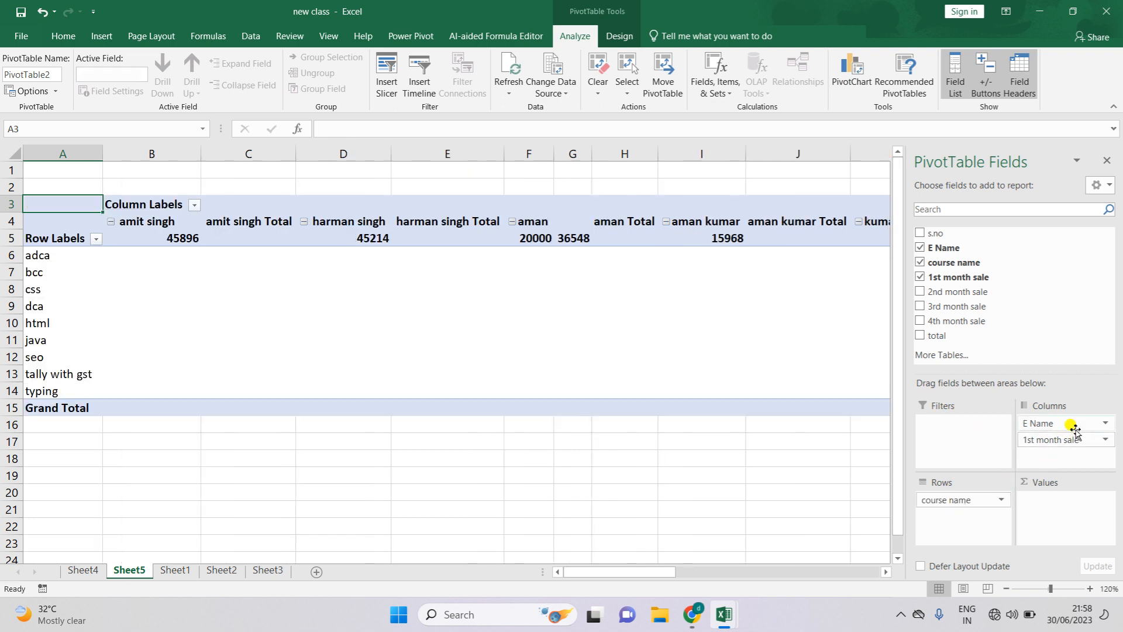
left_click_drag(1066, 425, 972, 515)
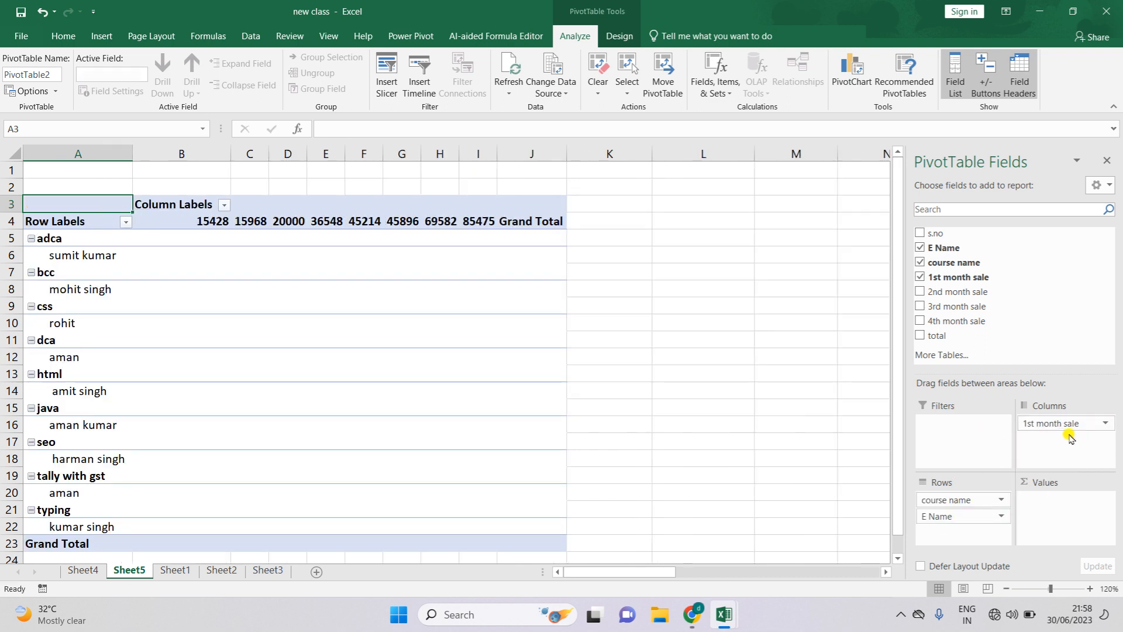
left_click_drag(1060, 426, 1060, 522)
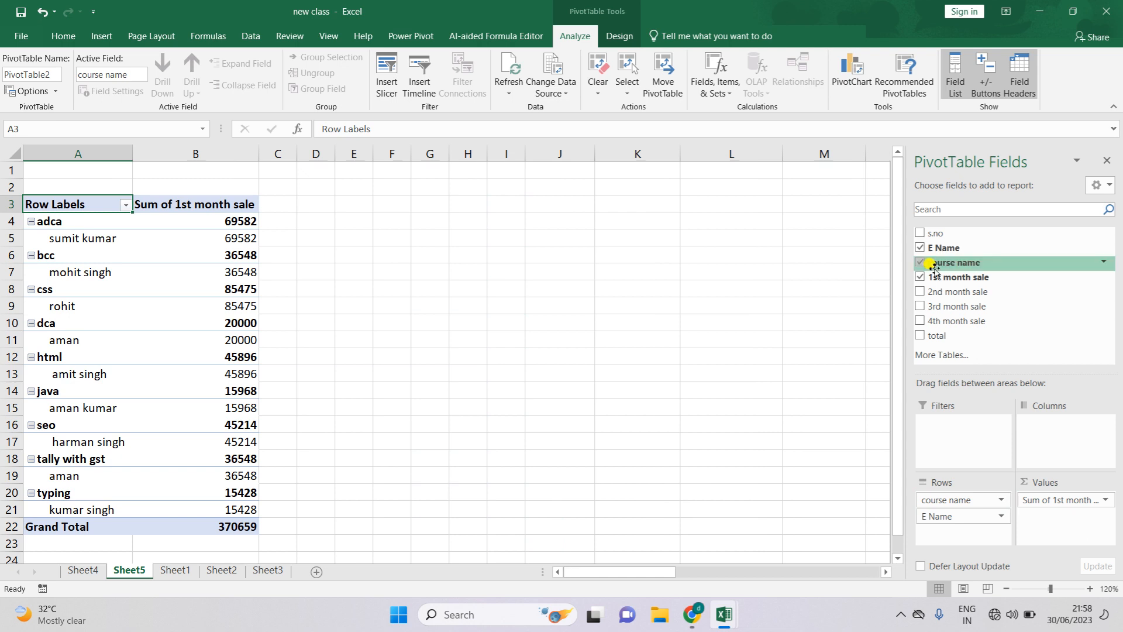
- Remove E Name from the rows, and try 2nd month sale as a second value field, taking it out again
left_click(921, 249)
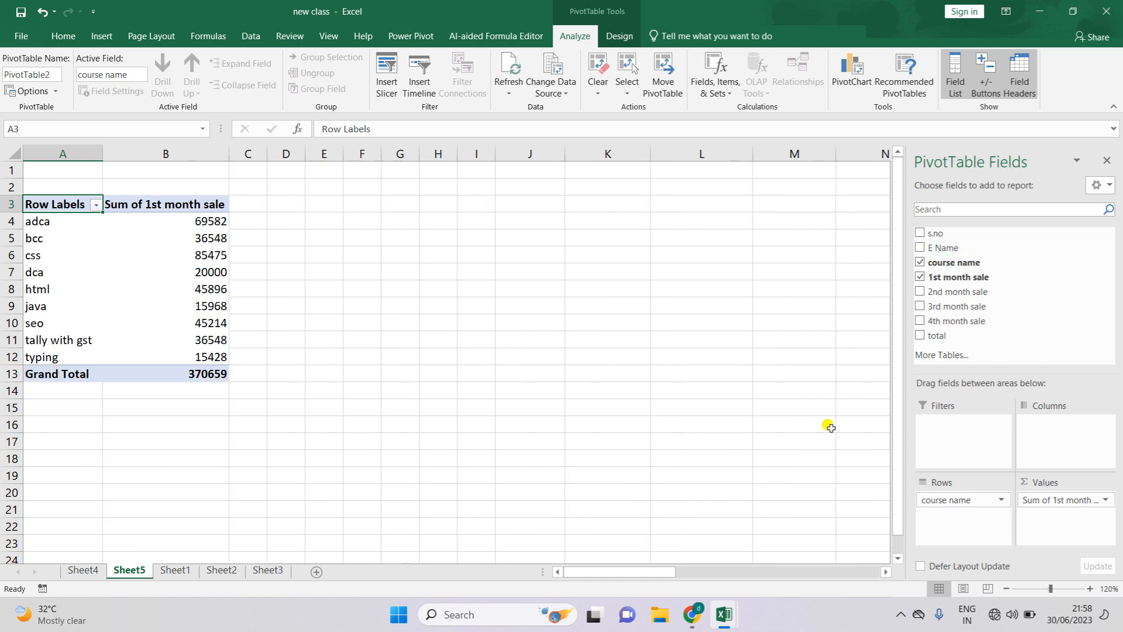
left_click(919, 293)
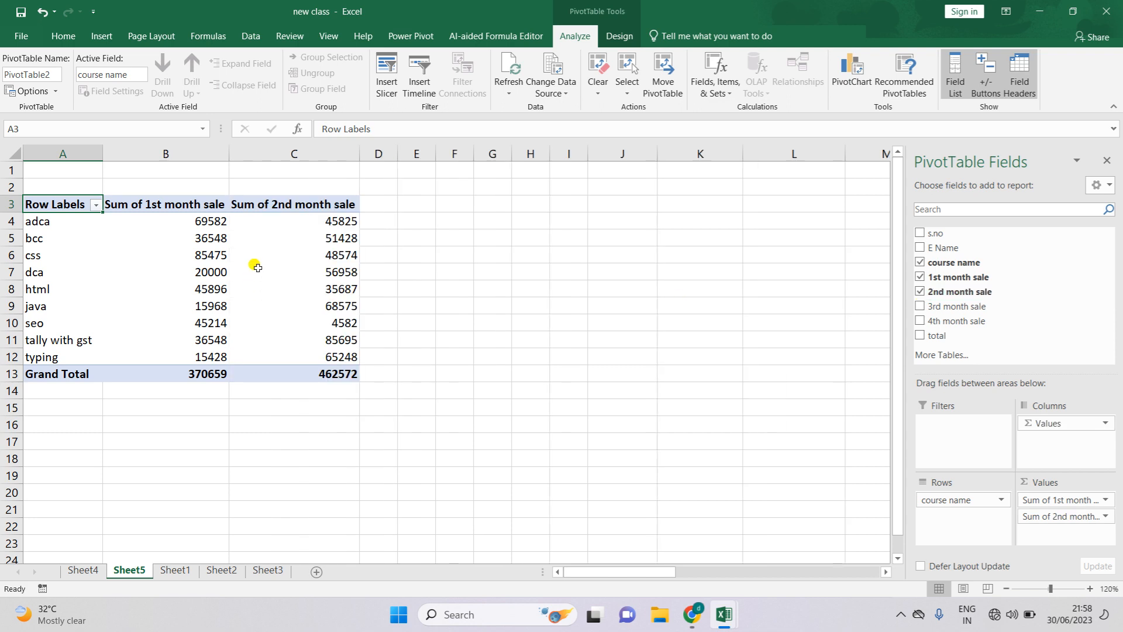
left_click(917, 293)
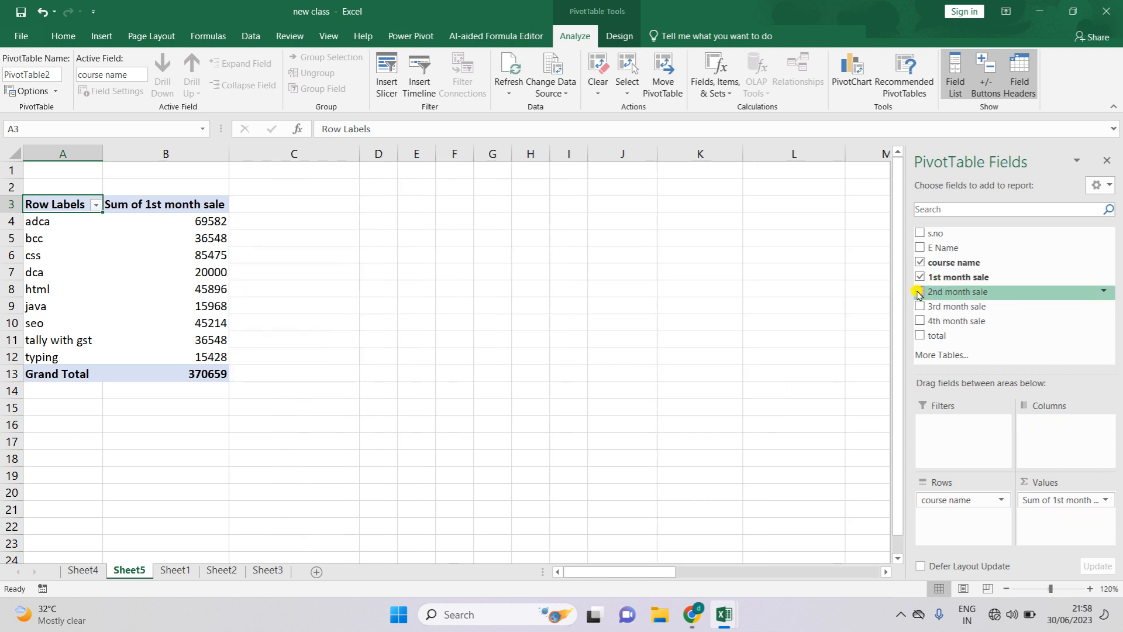
- Replace 1st month sale with total as the PivotTable's value field
left_click(921, 278)
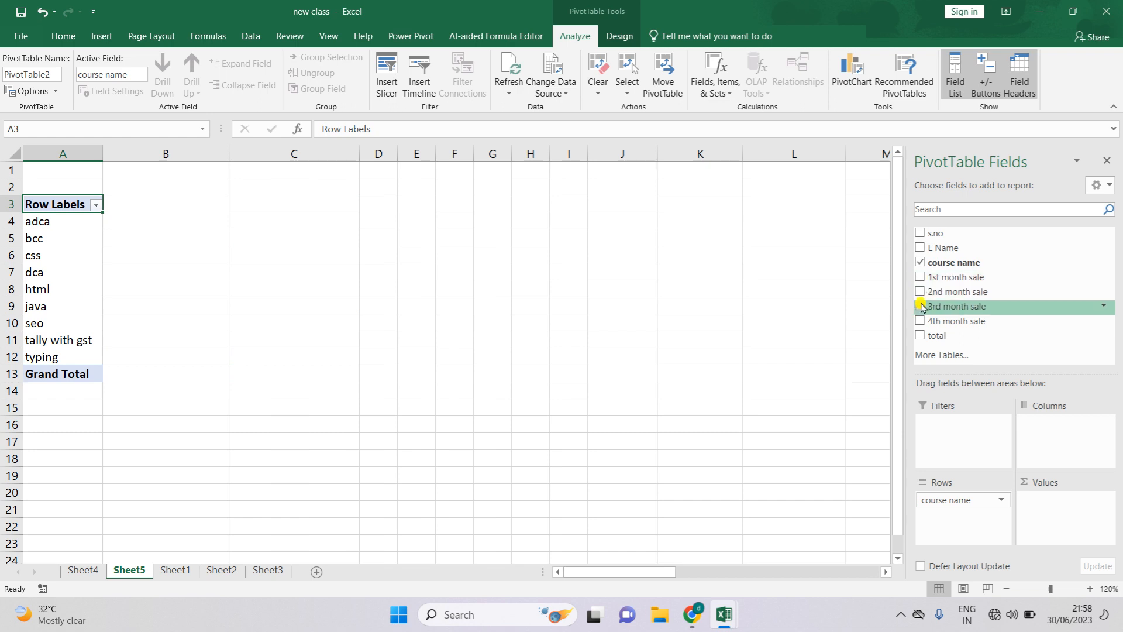
left_click(920, 336)
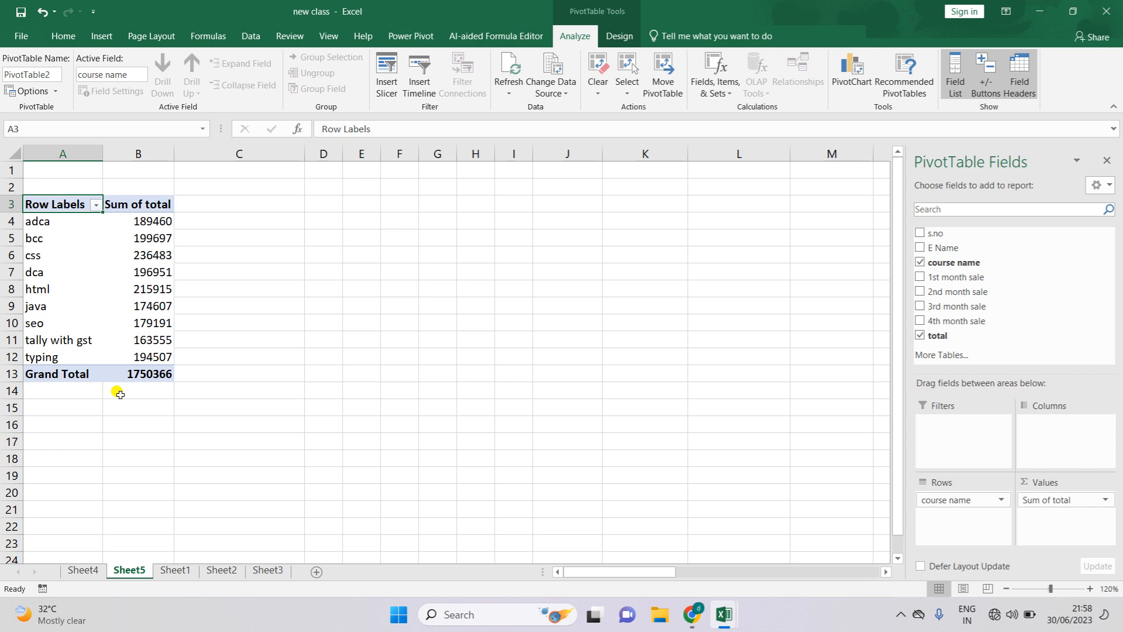
left_click(197, 373)
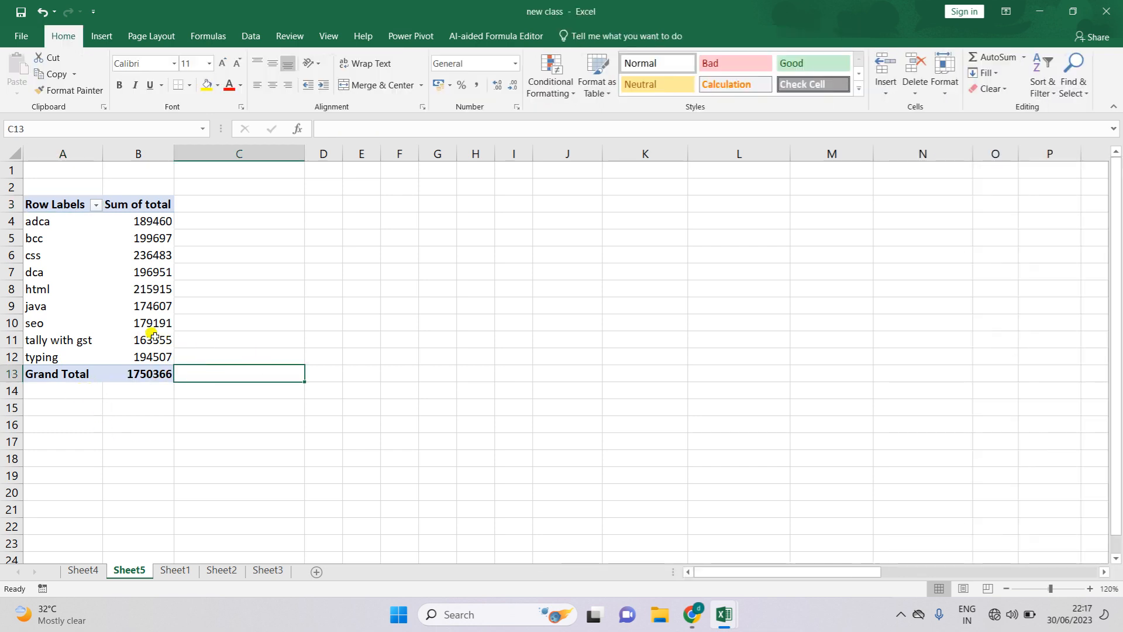
left_click(151, 248)
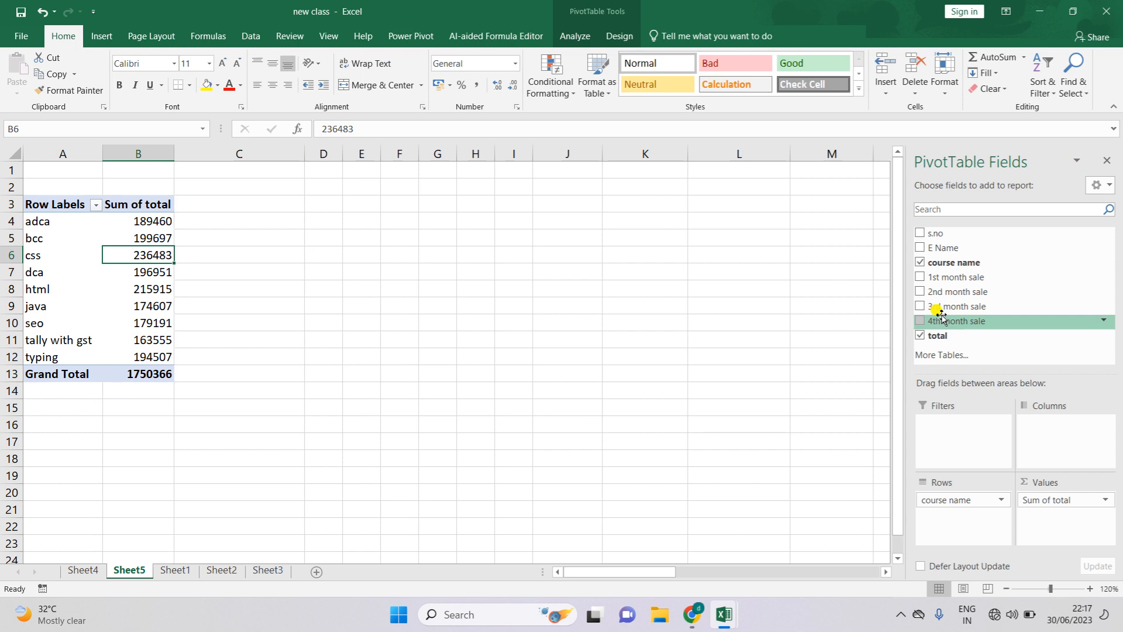
- Open Sheet1, and copy the customer table in A49:K58 from Sheet1 of the online computer class table workbook
left_click(176, 569)
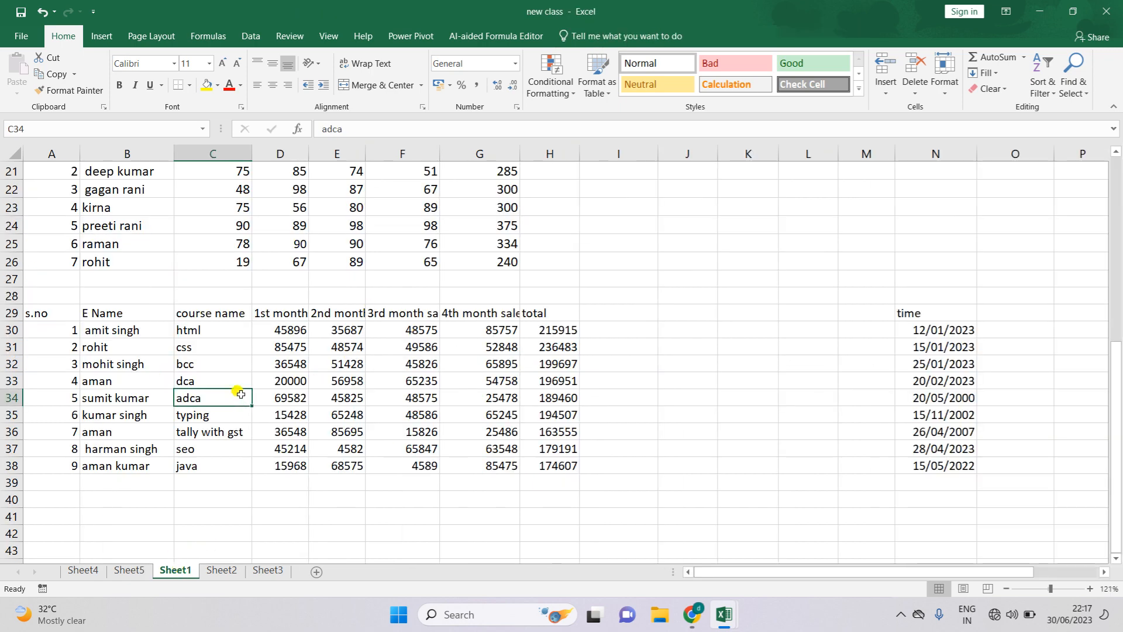
scroll(402, 299, "up", 7)
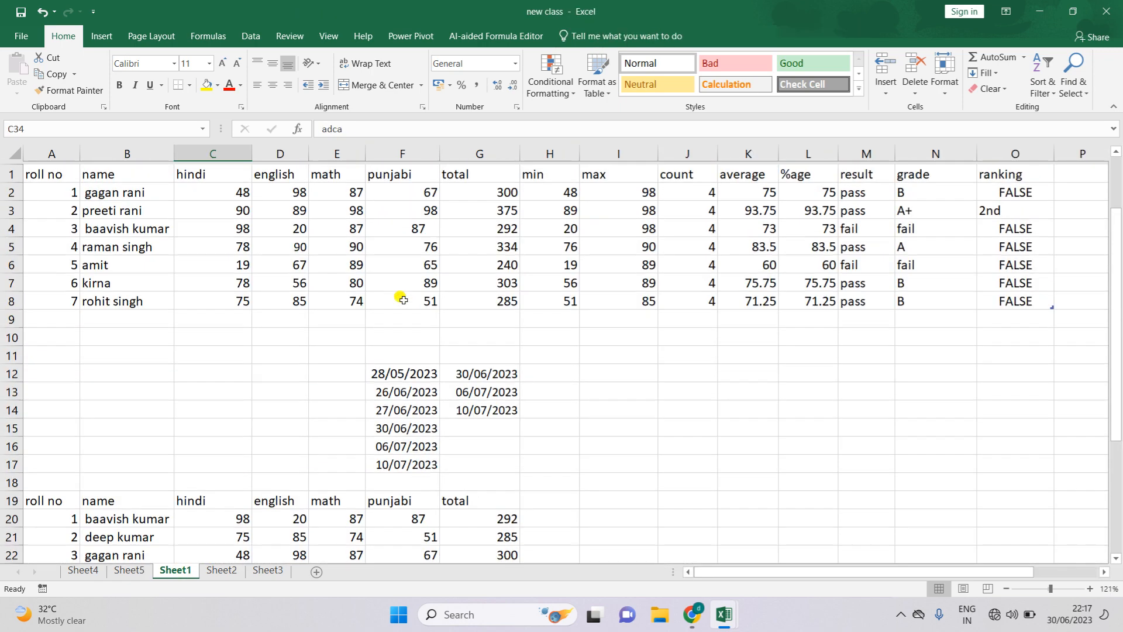
scroll(409, 299, "down", 6)
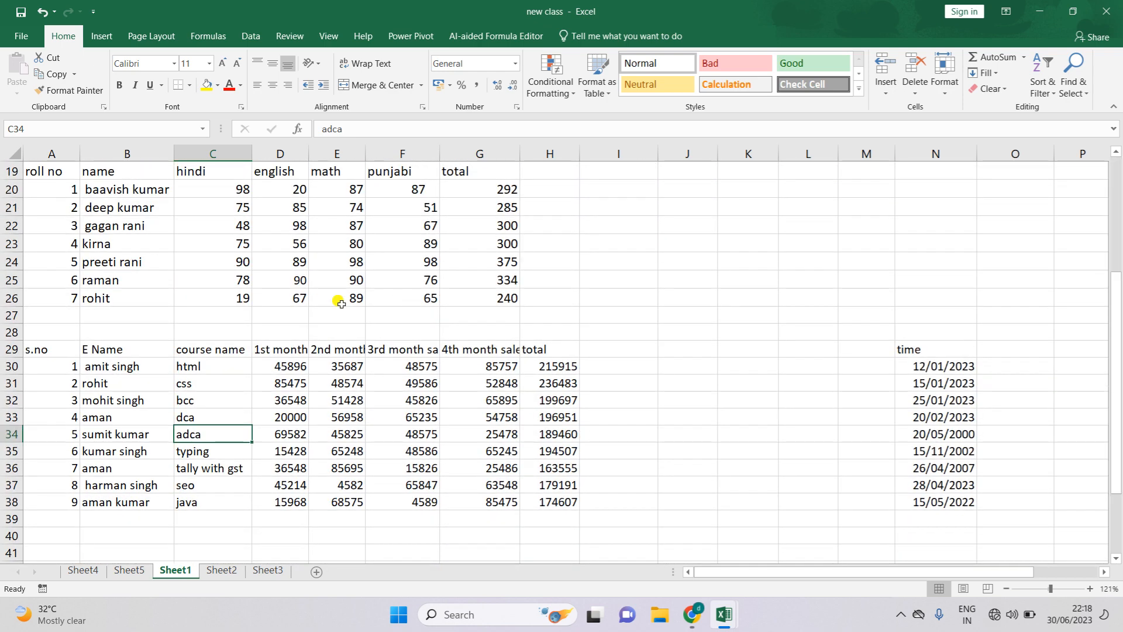
scroll(306, 383, "down", 3)
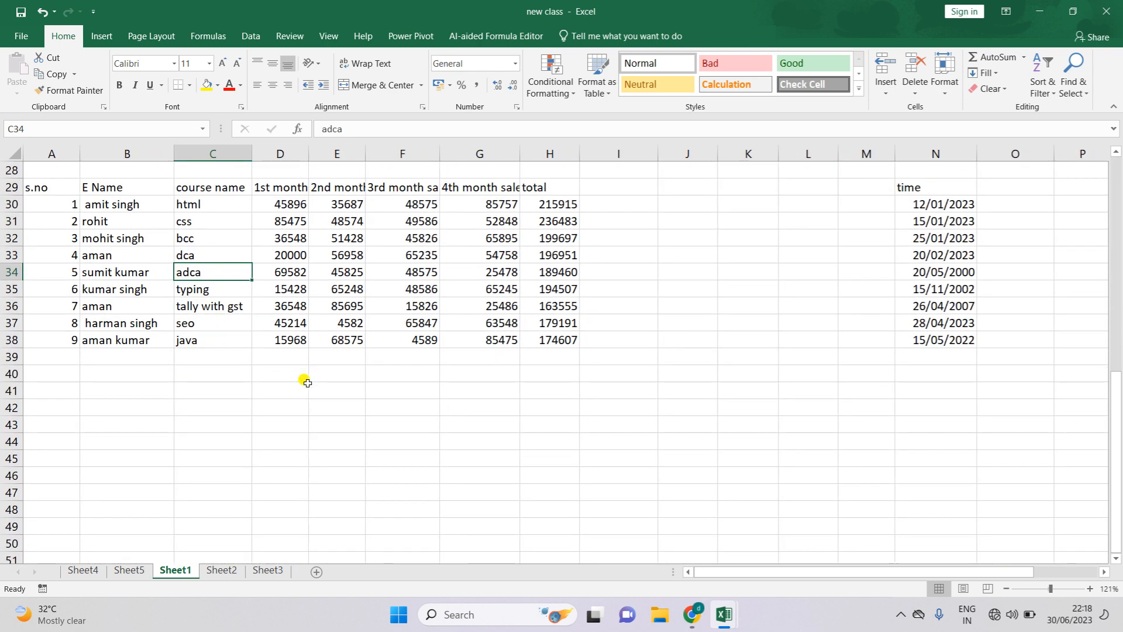
mouse_move(724, 614)
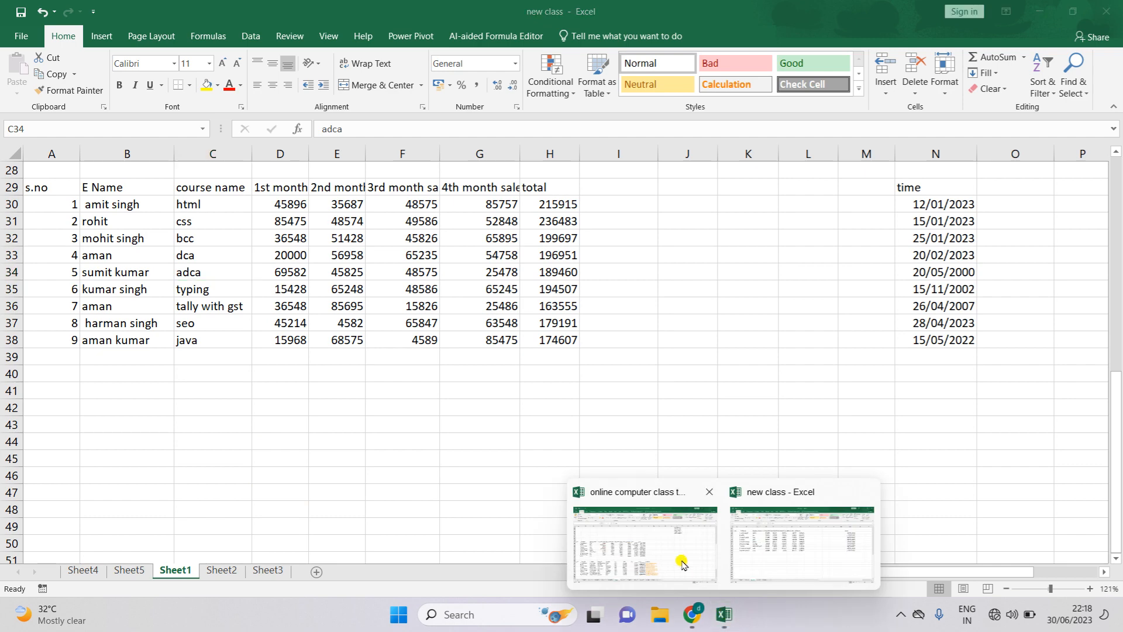
left_click(659, 544)
key("ctrl+a")
scroll(724, 368, "down", 5)
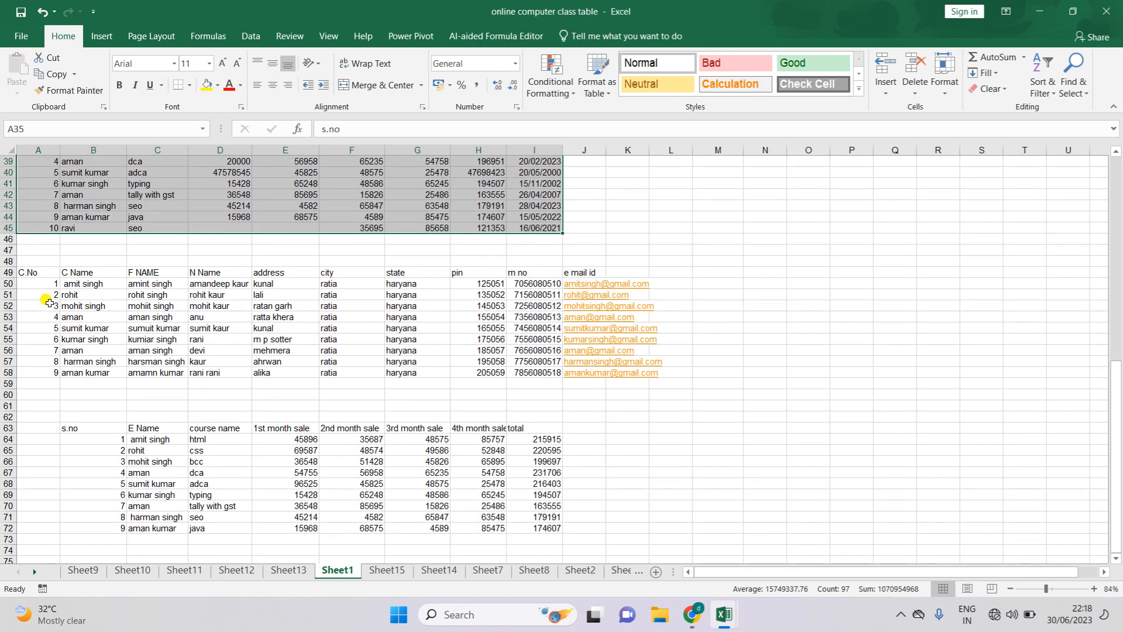
left_click_drag(30, 272, 612, 372)
key("ctrl+c")
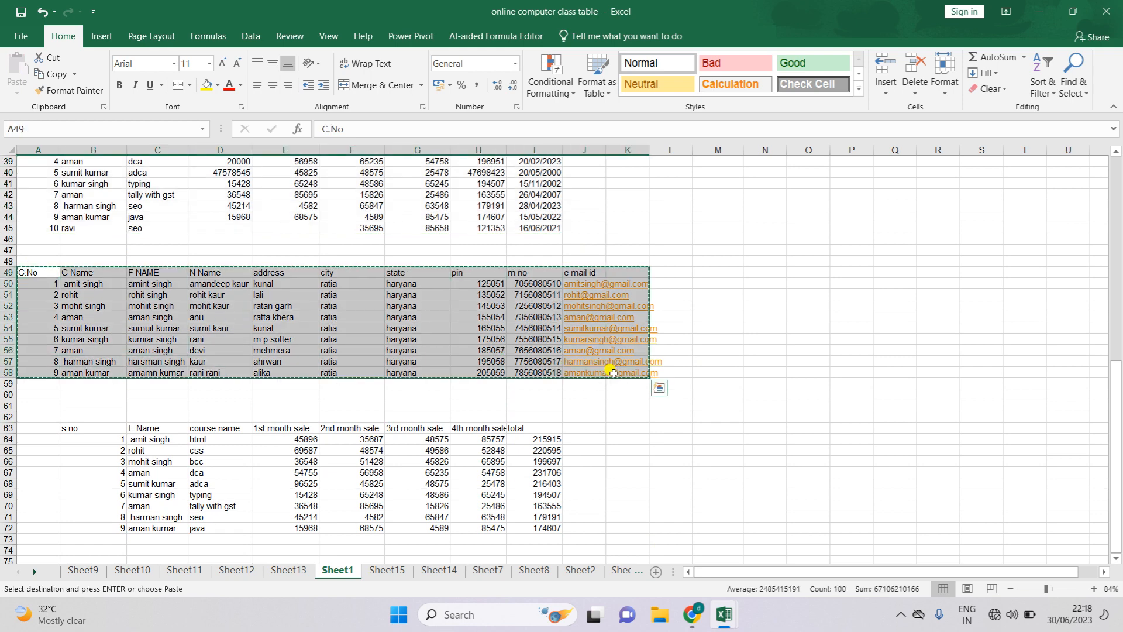
- Switch back to the new class workbook and paste the customer table at A41 on Sheet1
mouse_move(724, 616)
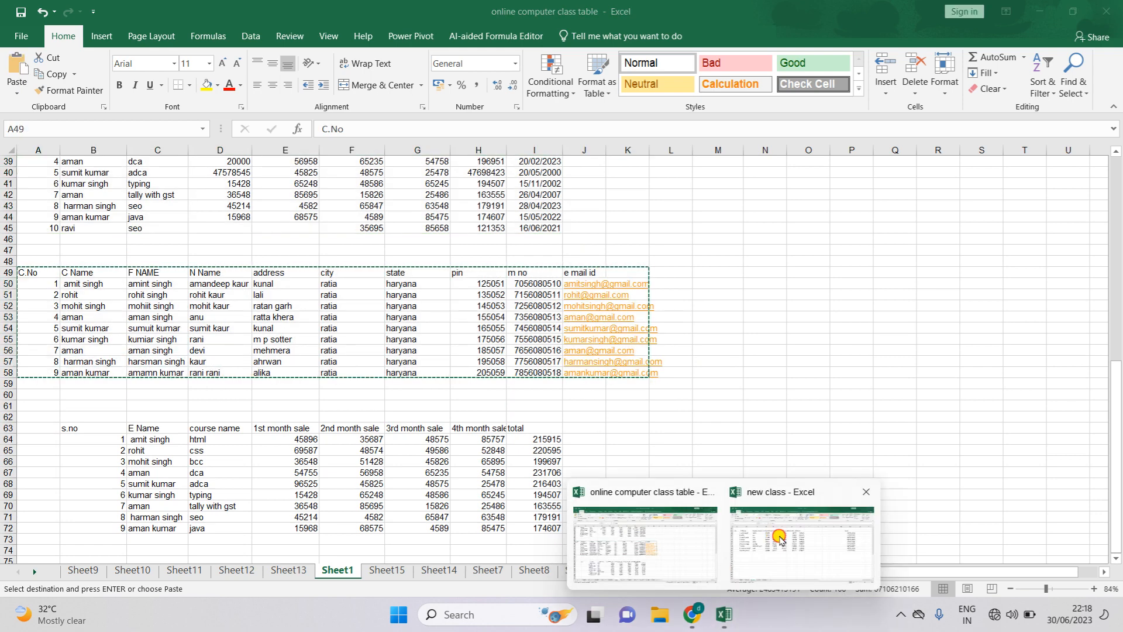
left_click(784, 539)
left_click(55, 396)
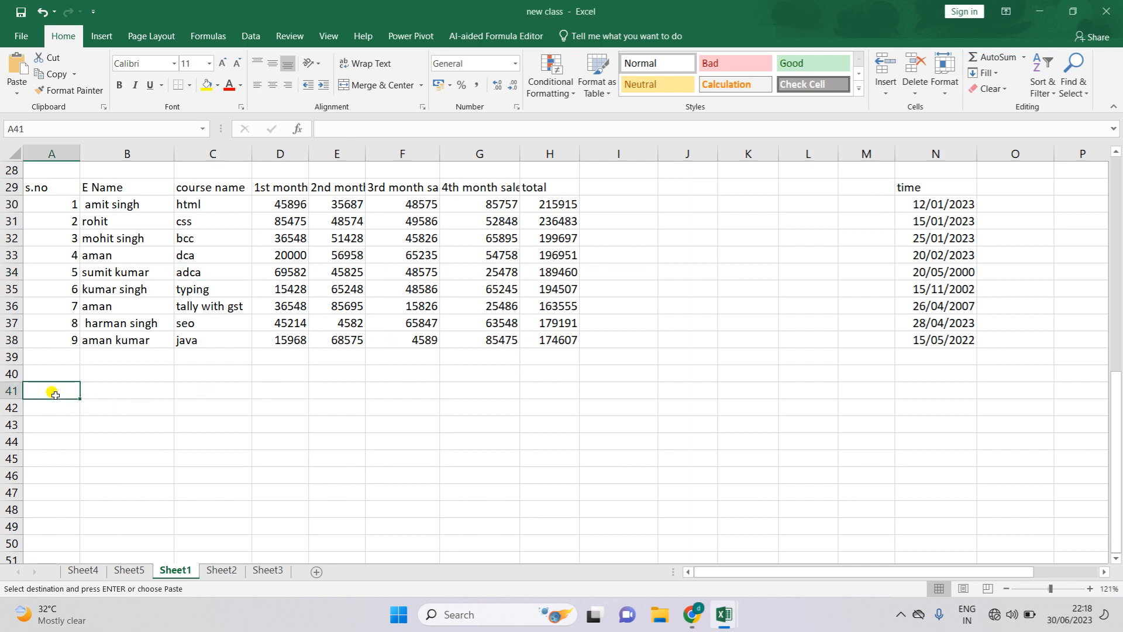
key("Return")
scroll(917, 443, "down", 1)
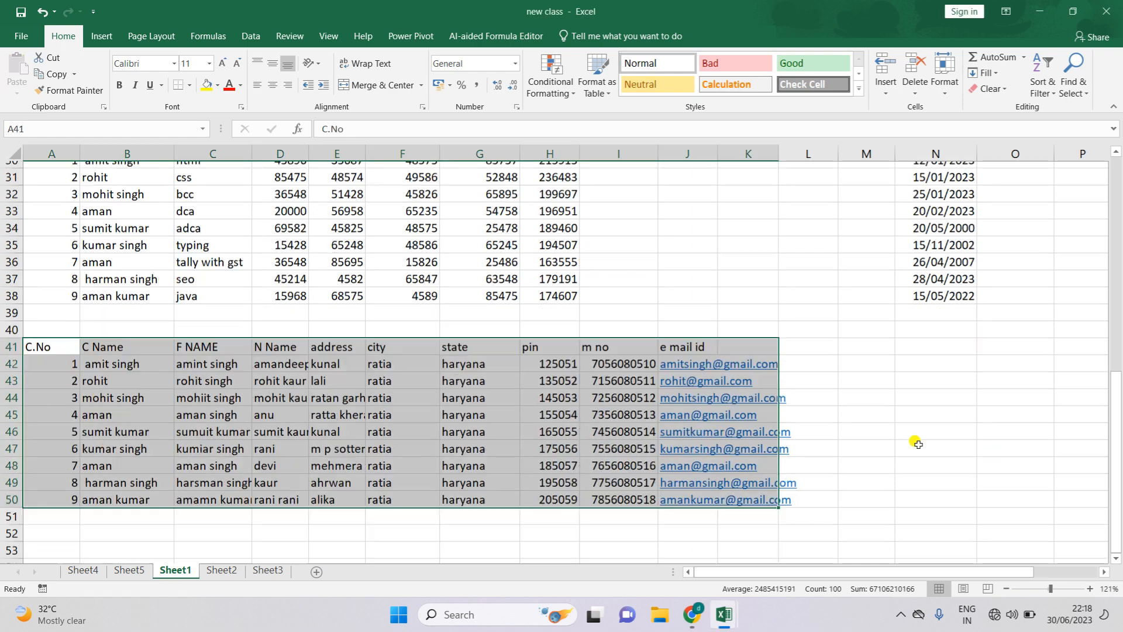
scroll(917, 443, "down", 1)
left_click(383, 457)
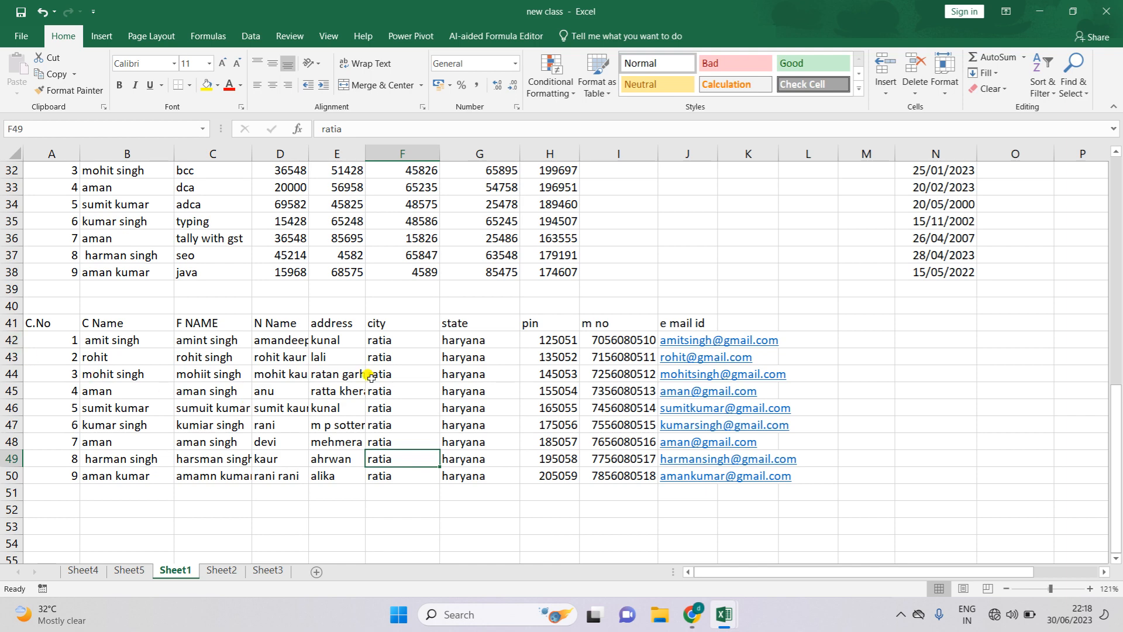
- Examine the marks, sales and customer tables on Sheet1
scroll(379, 256, "up", 1)
scroll(379, 256, "up", 1)
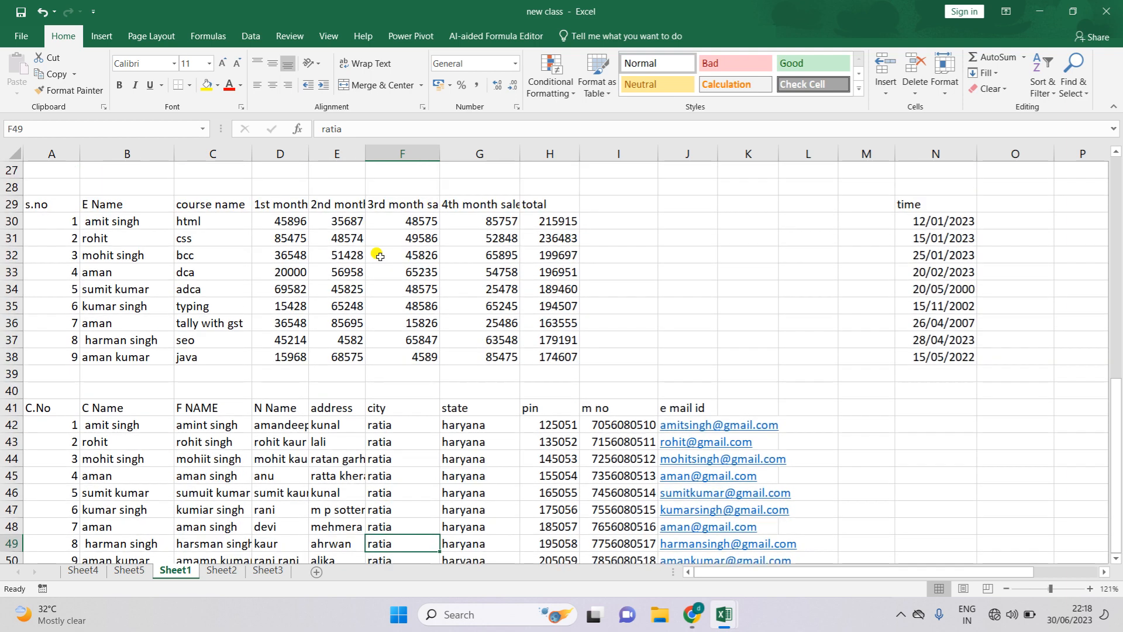
scroll(379, 255, "up", 4)
scroll(379, 256, "up", 5)
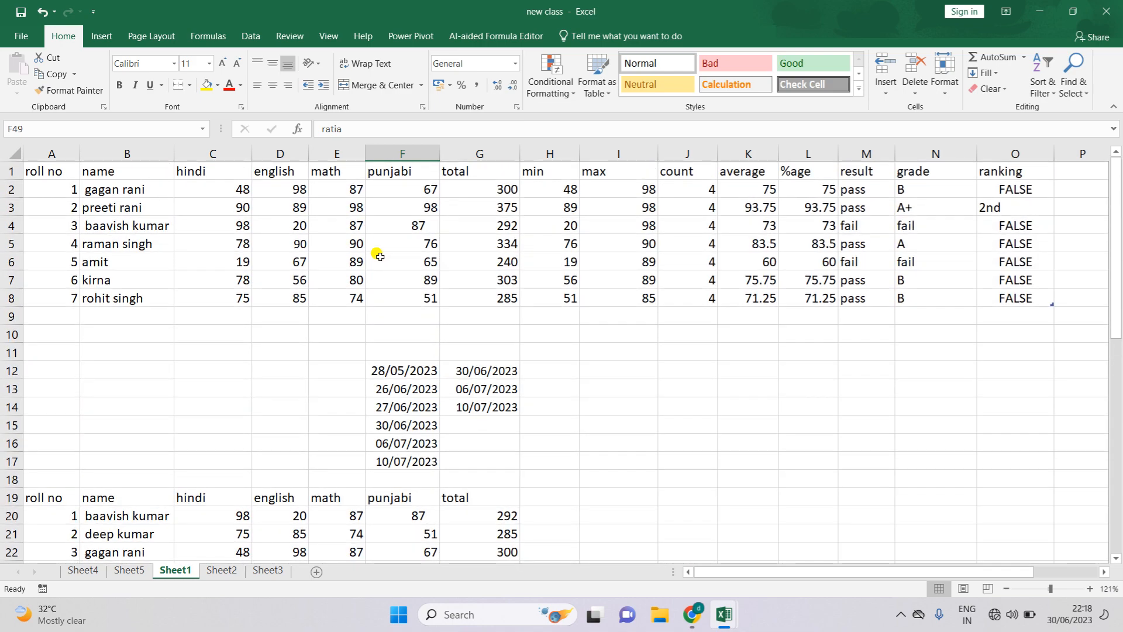
scroll(379, 256, "down", 5)
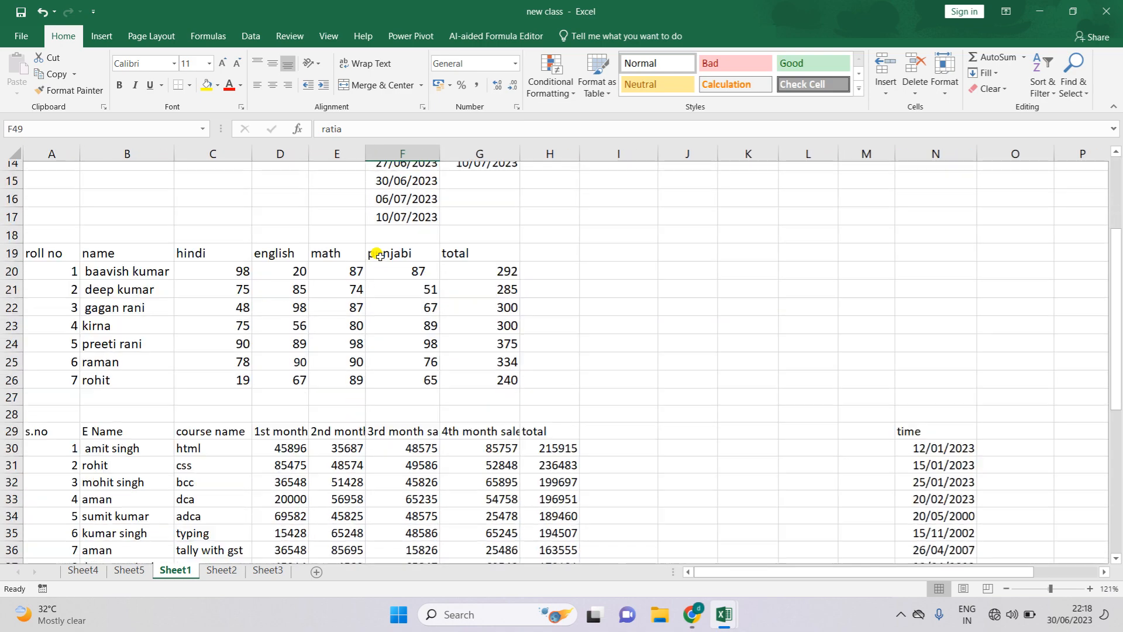
scroll(380, 256, "right", 1)
scroll(380, 256, "left", 1)
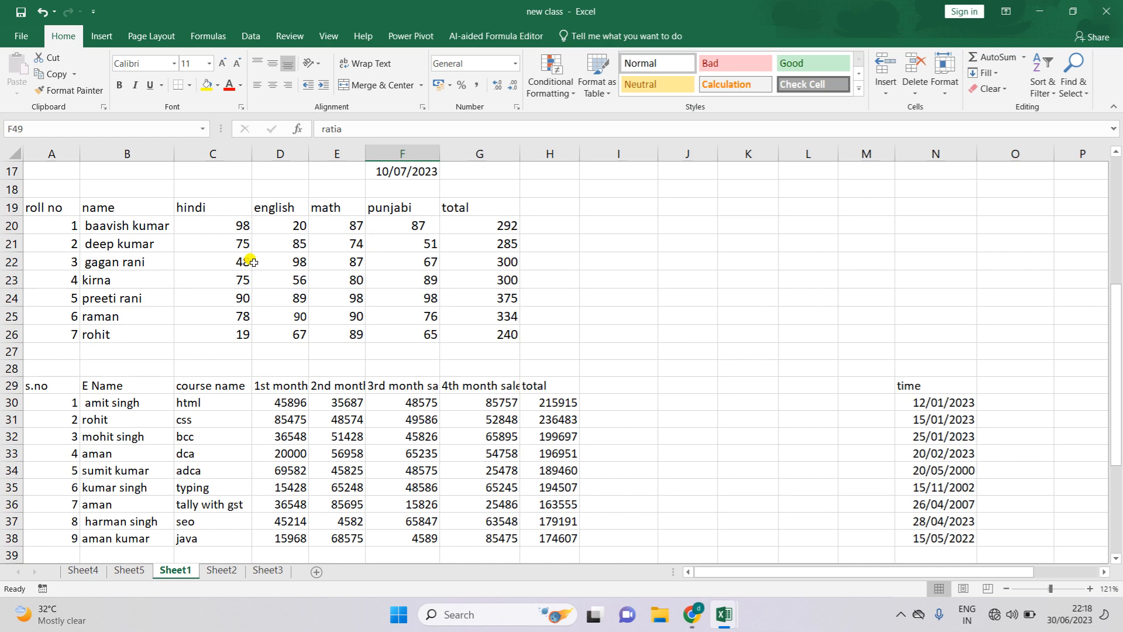
scroll(239, 445, "down", 2)
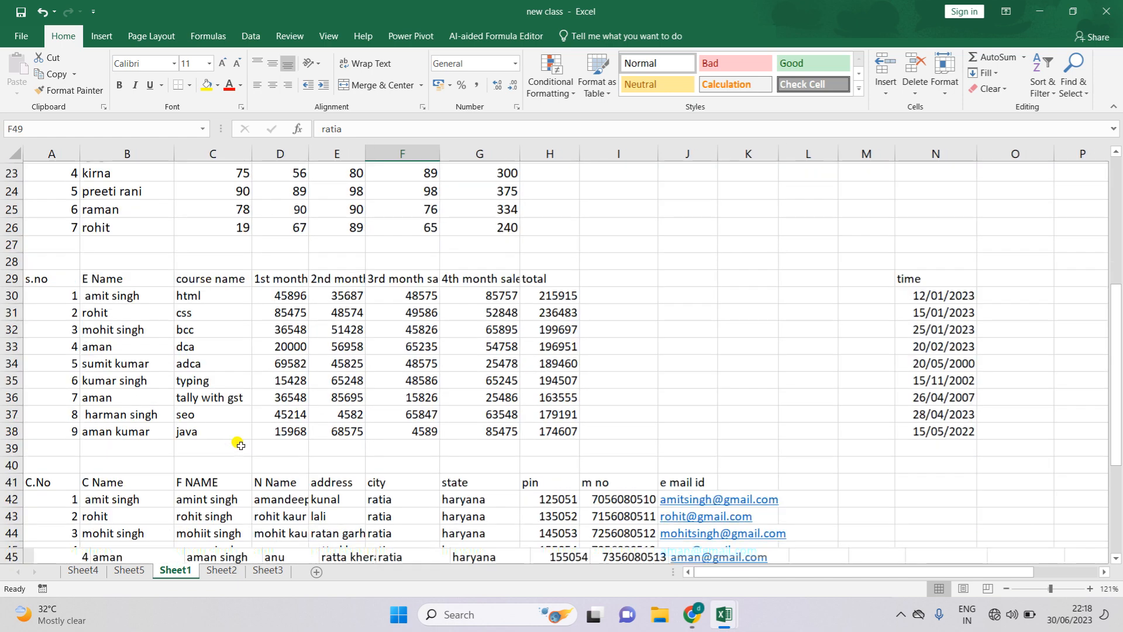
scroll(239, 445, "down", 3)
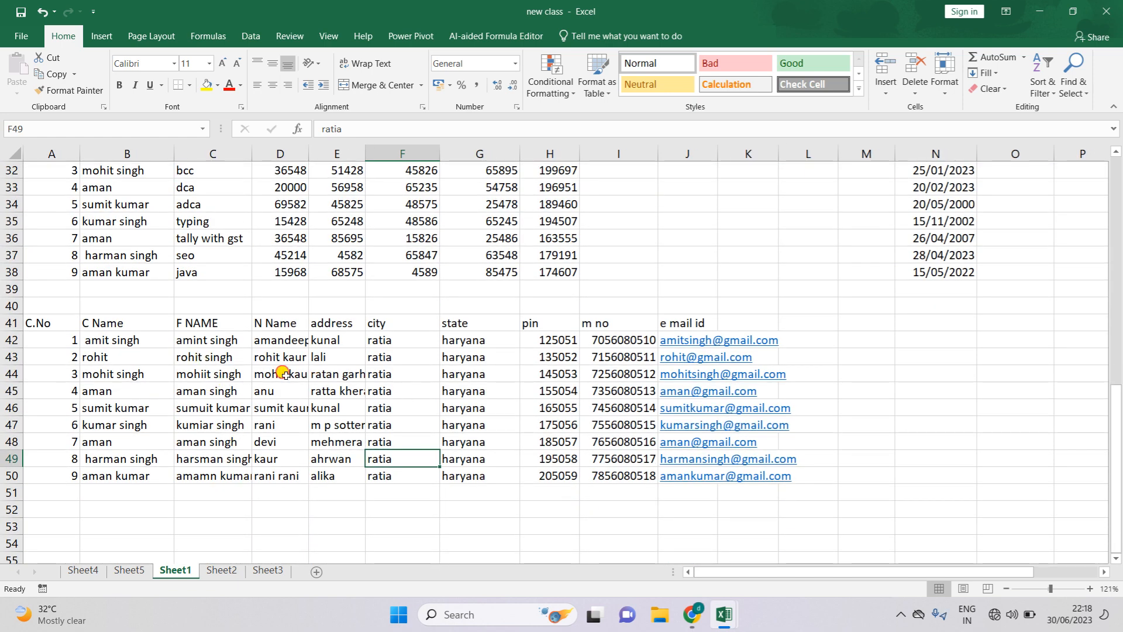
- Create a PivotTable on a new worksheet from the customer table, Sheet1!$A$41:$J$50
left_click(283, 374)
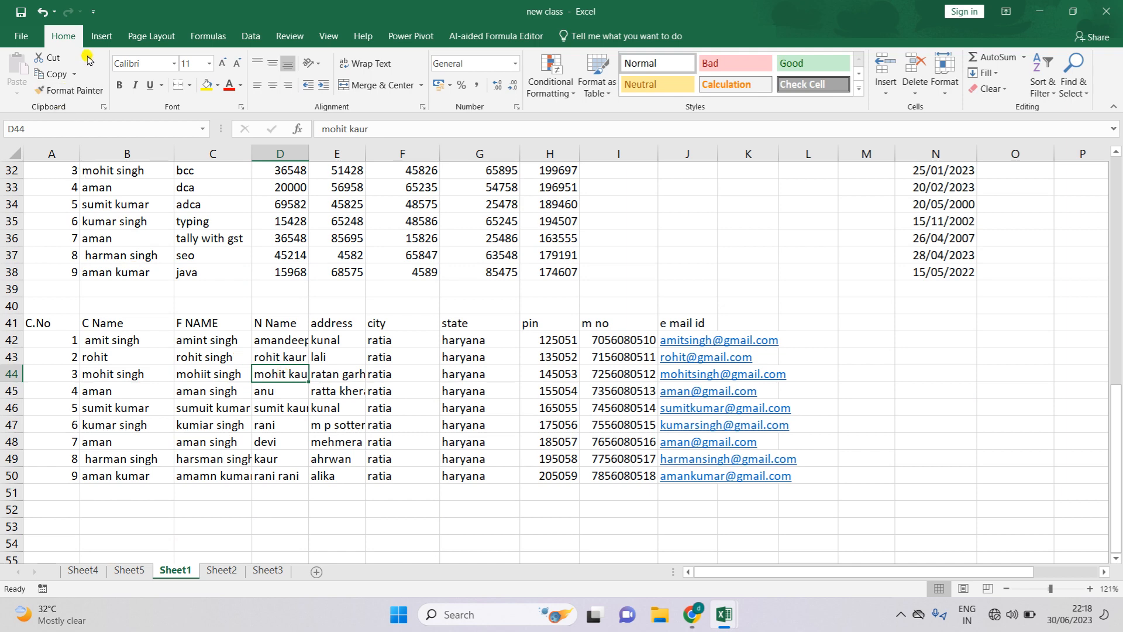
left_click(97, 37)
left_click(30, 75)
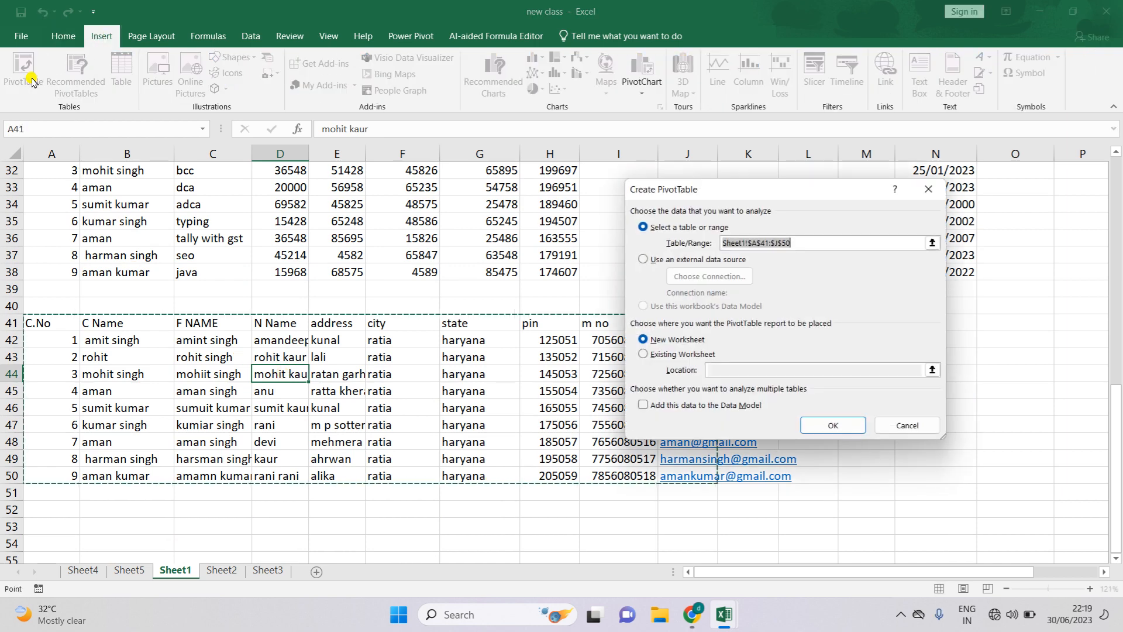
left_click(830, 426)
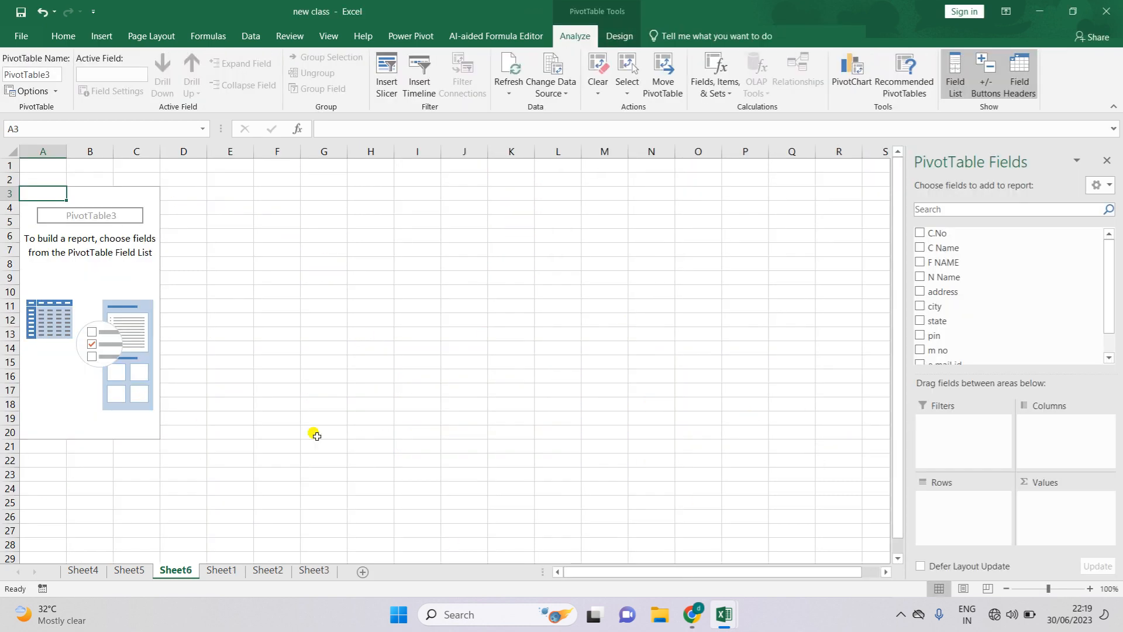
- Add C Name to the PivotTable's rows, and try m no as a value field, removing it again
scroll(404, 446, "up", 2)
scroll(407, 449, "left", 2)
scroll(407, 449, "up", 2)
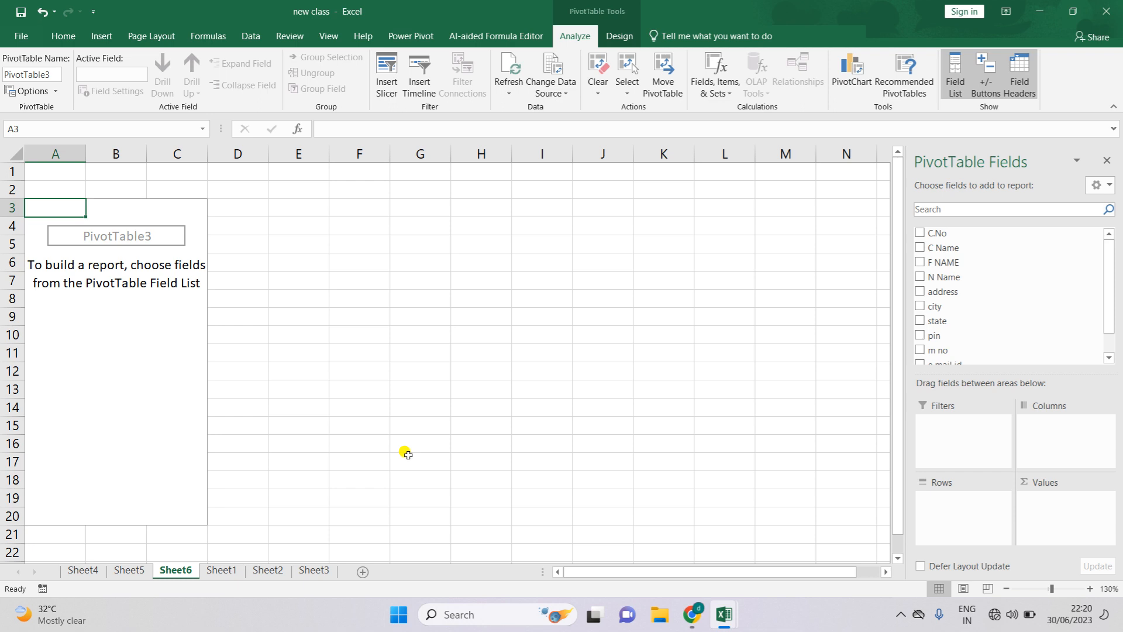
left_click(920, 248)
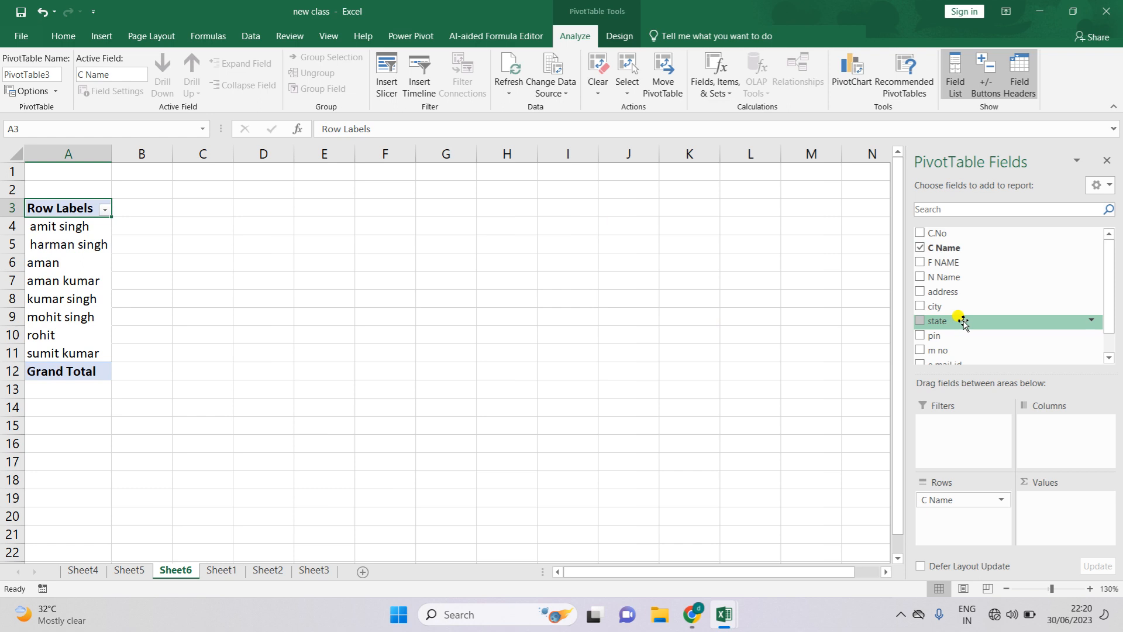
left_click(920, 351)
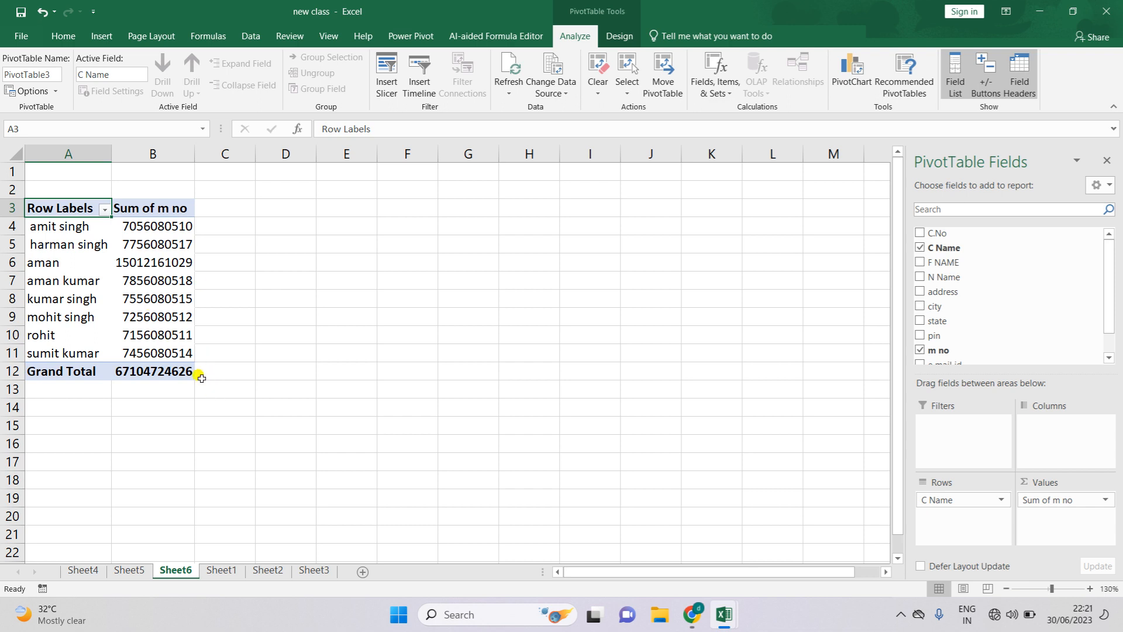
left_click(921, 350)
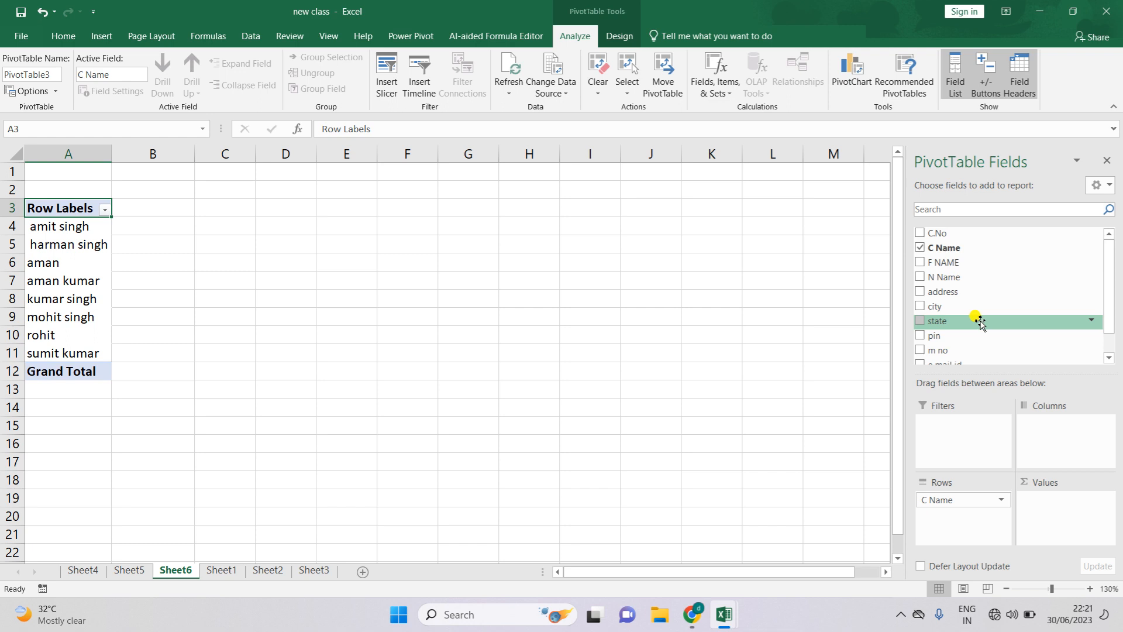
- Try e mail id as a second row field under C Name, removing it again
scroll(979, 321, "down", 2)
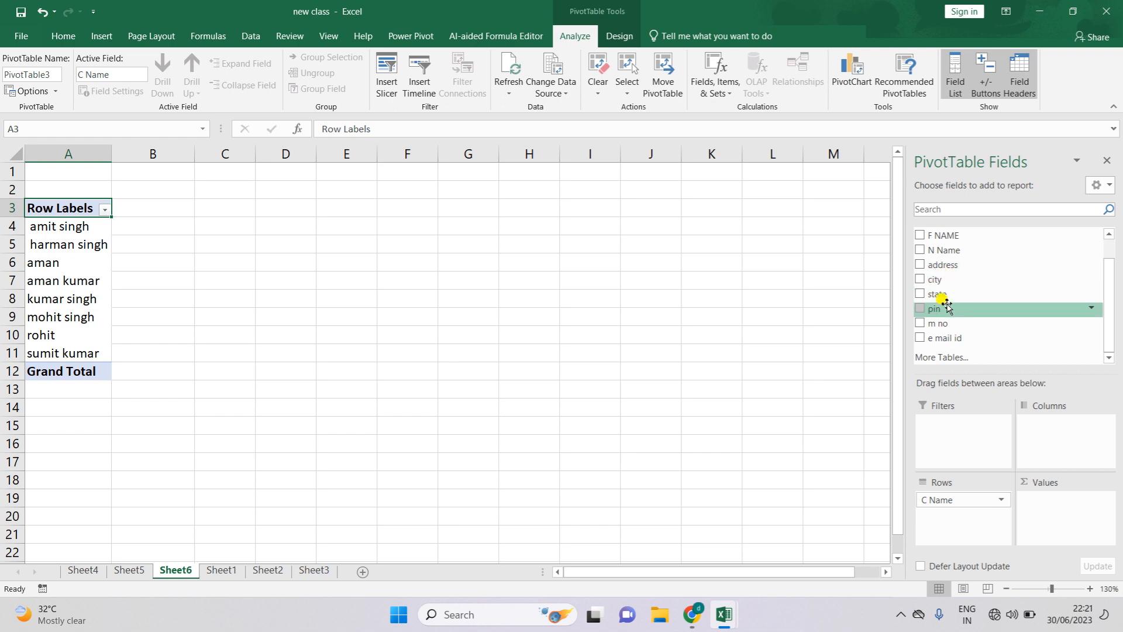
left_click(921, 338)
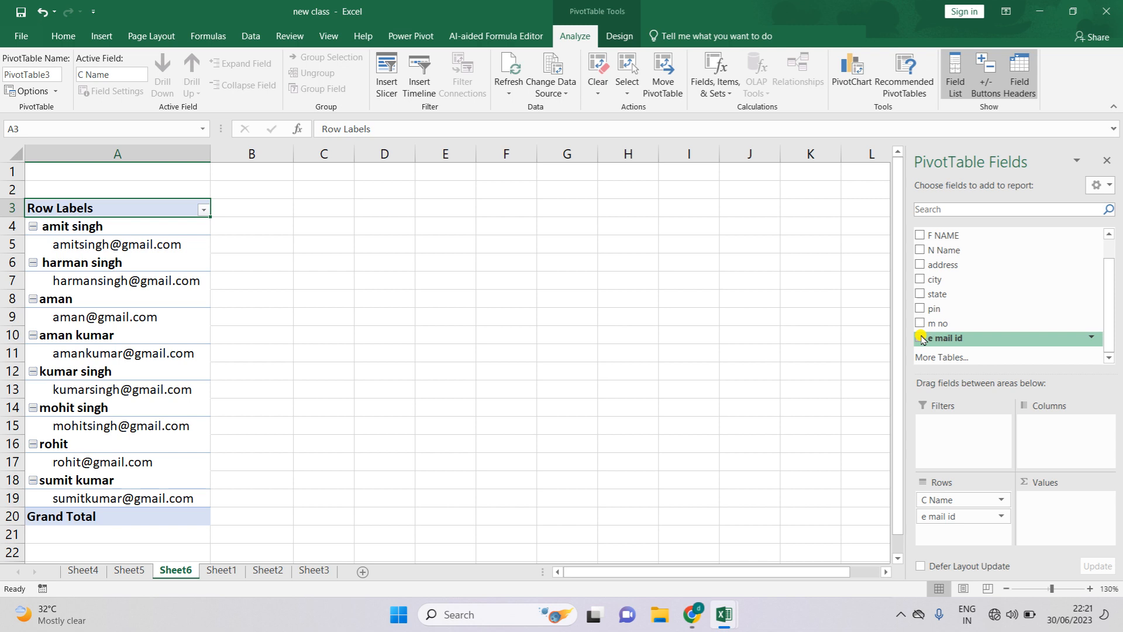
left_click(921, 338)
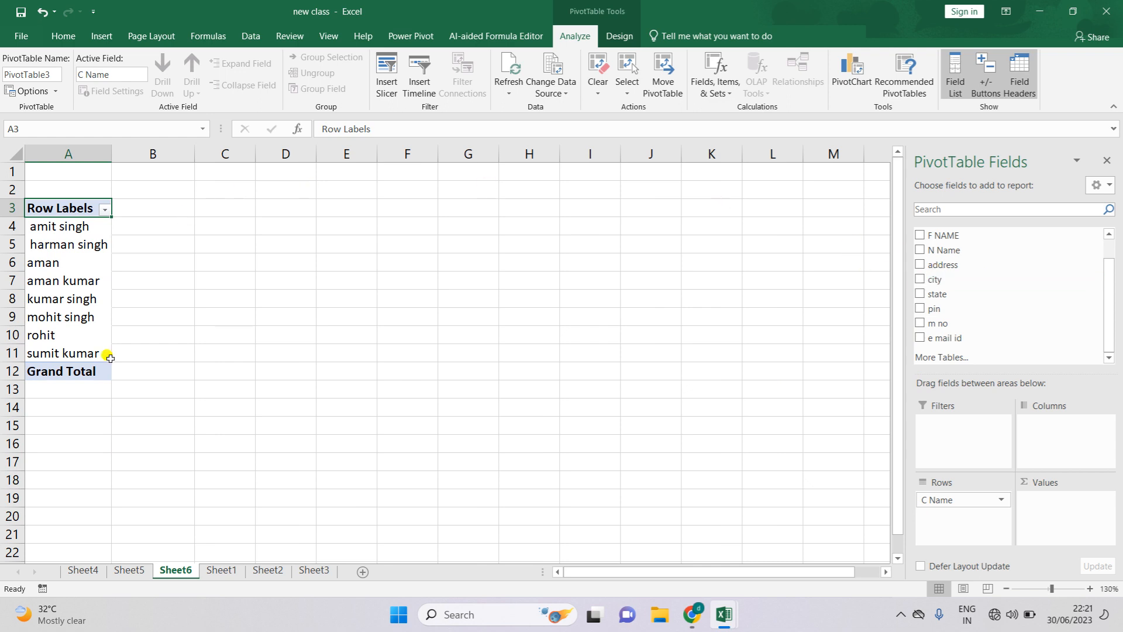
- Add the address, city, state, pin, m no and N Name fields to the customer PivotTable
left_click(921, 267)
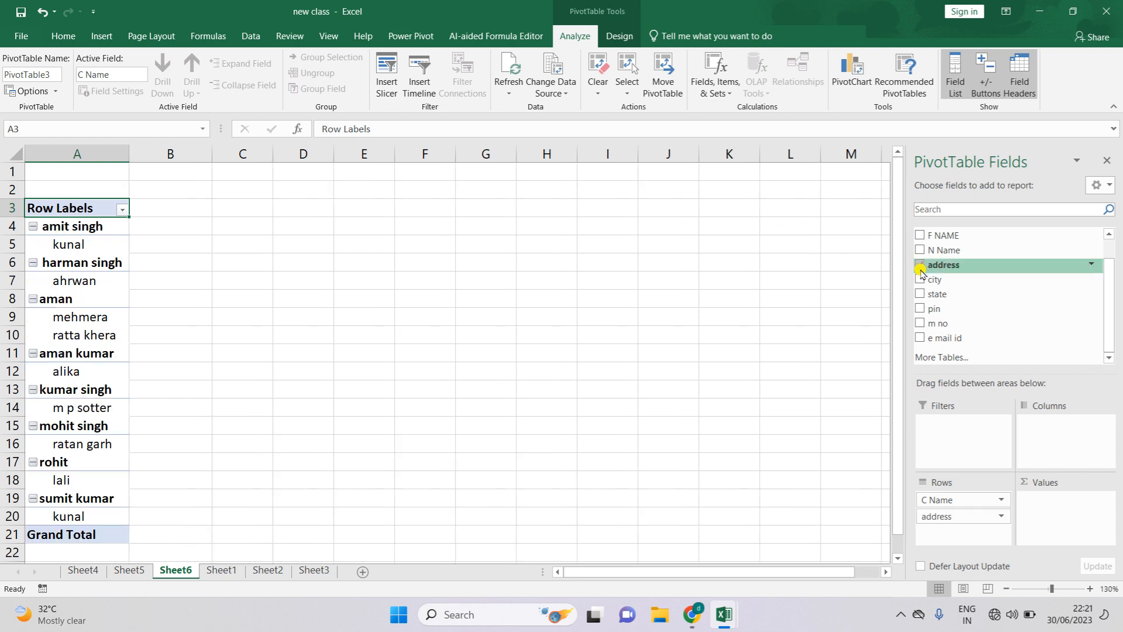
left_click(920, 281)
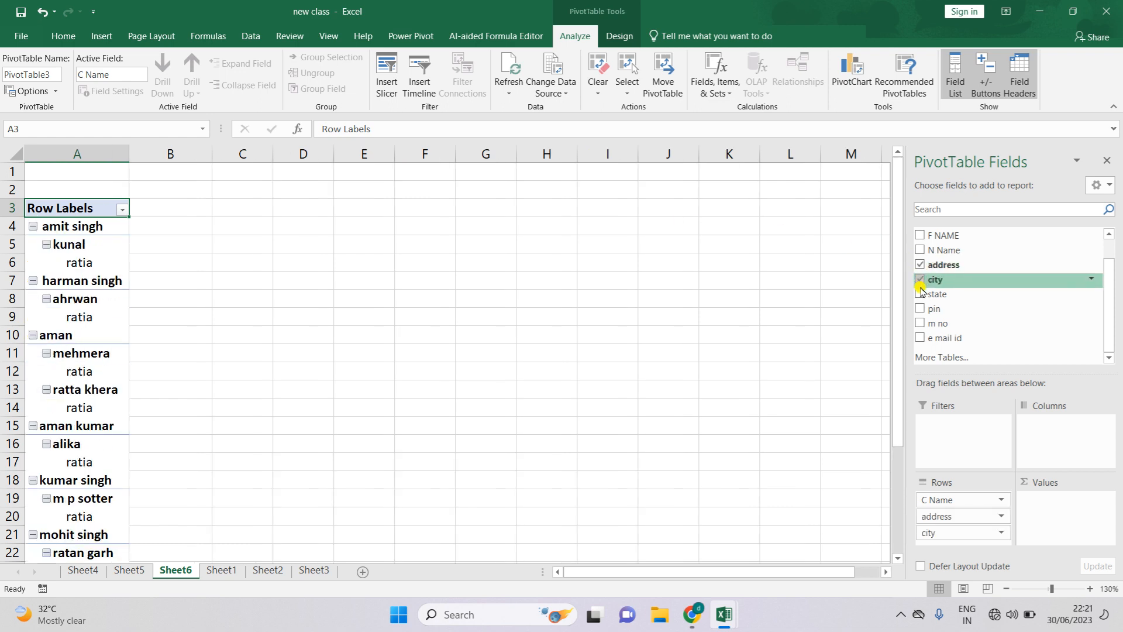
left_click(921, 294)
left_click(920, 309)
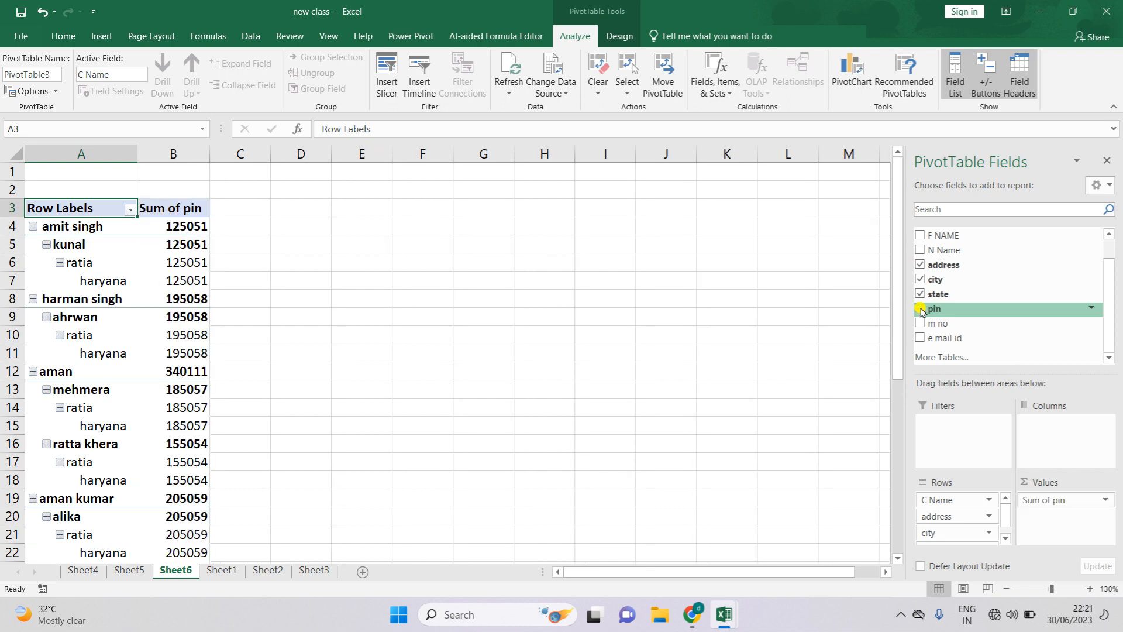
left_click(920, 324)
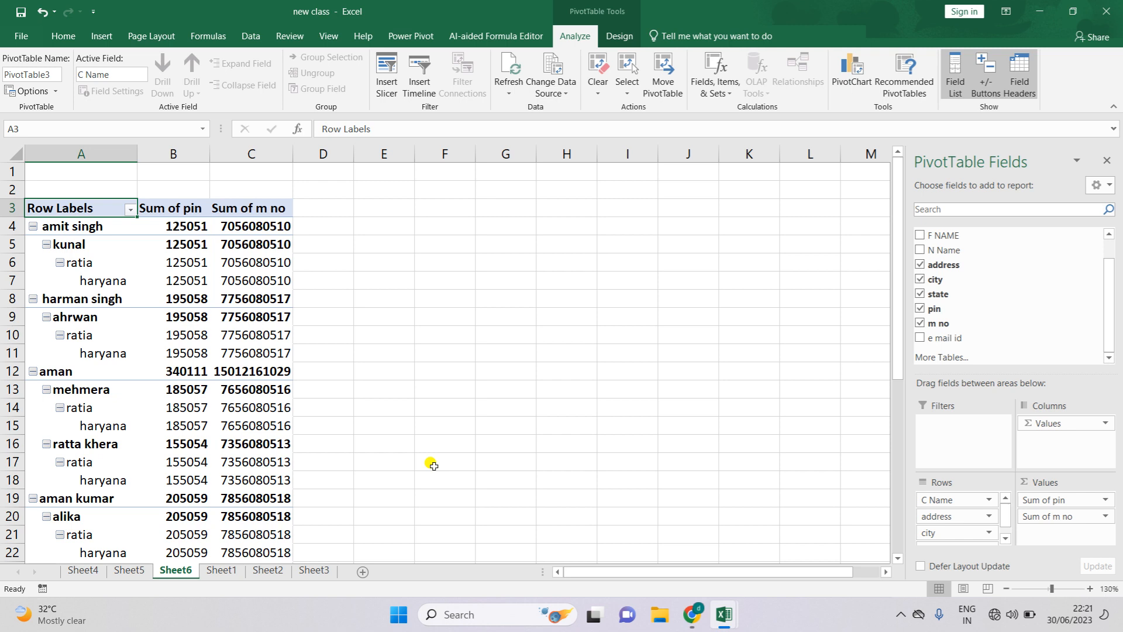
left_click(921, 251)
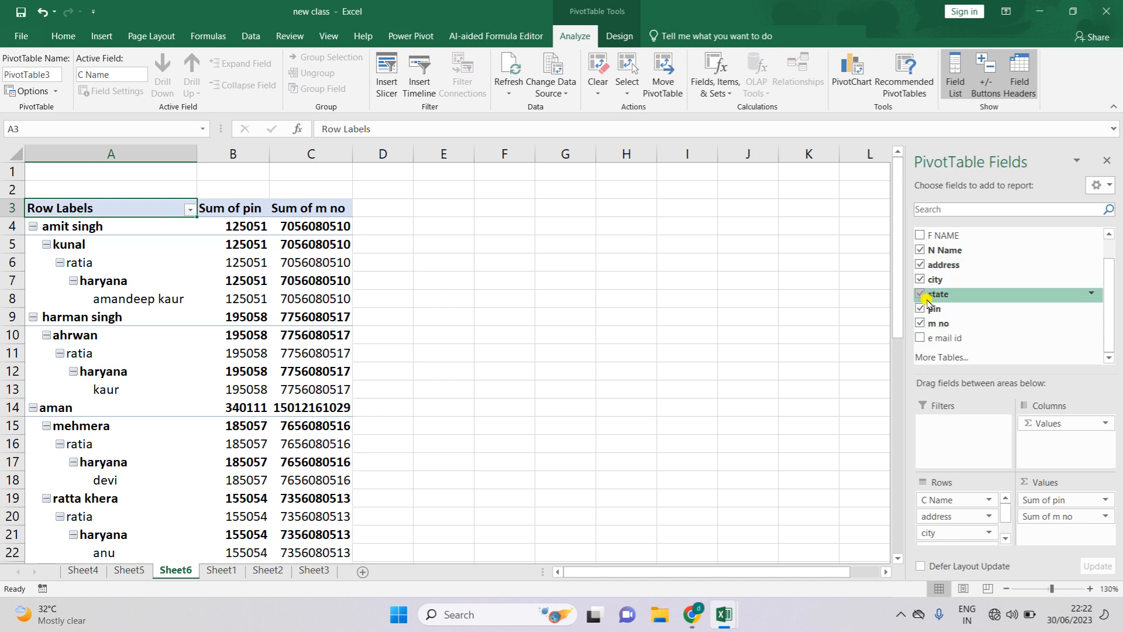
- Remove m no, pin, city, state, address and N Name from the customer PivotTable, keeping only C Name in the rows
left_click(920, 323)
left_click(920, 308)
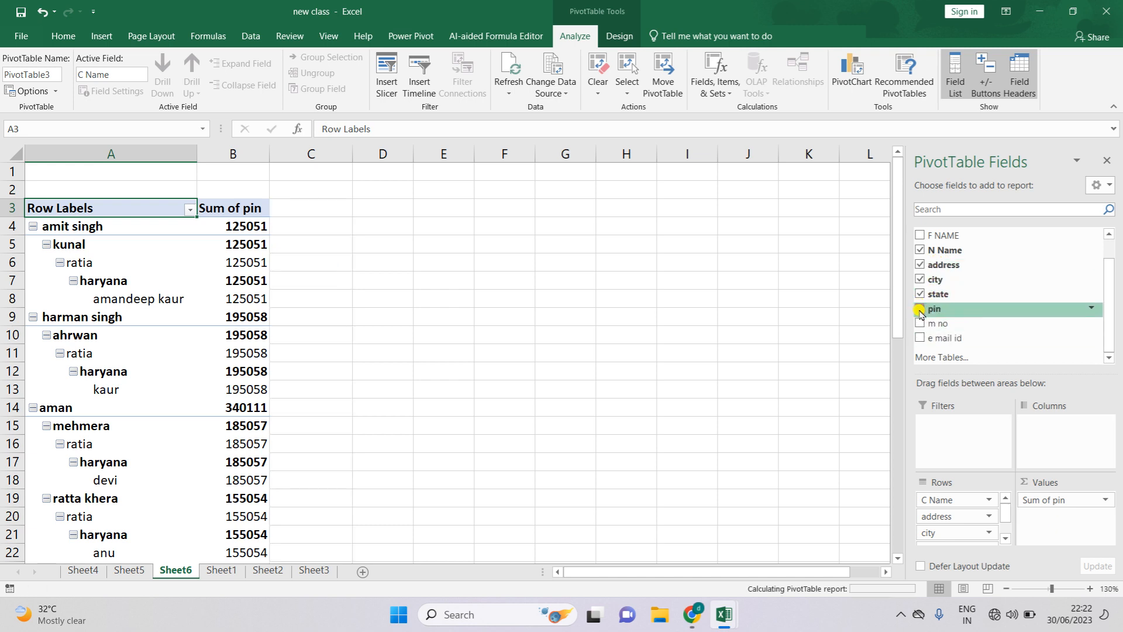
left_click(920, 279)
left_click(920, 293)
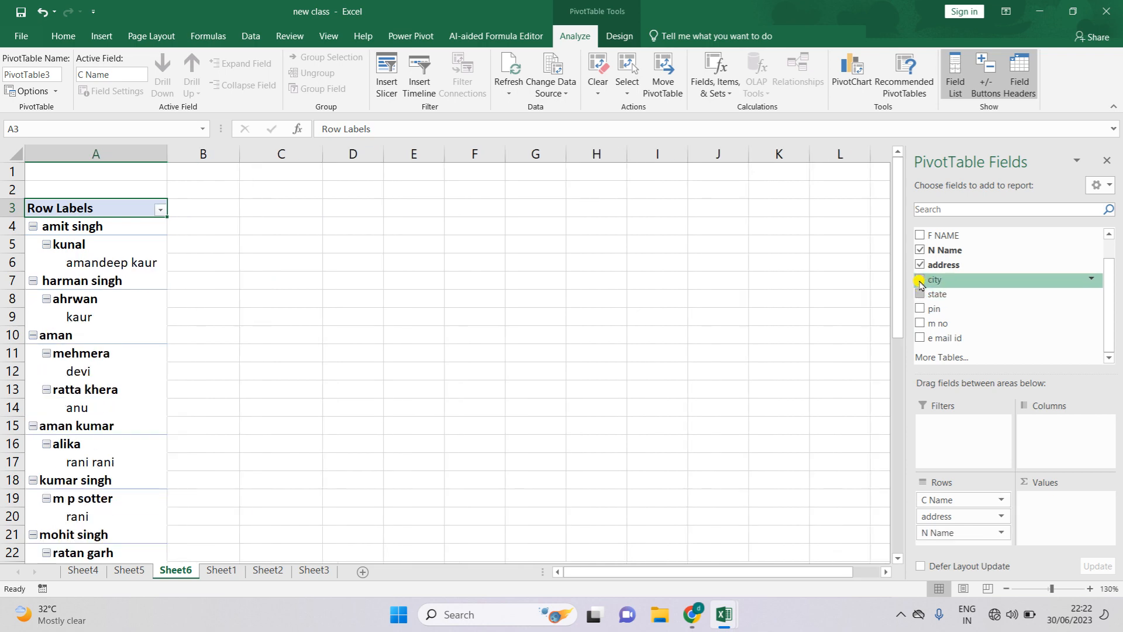
left_click(920, 264)
left_click(920, 251)
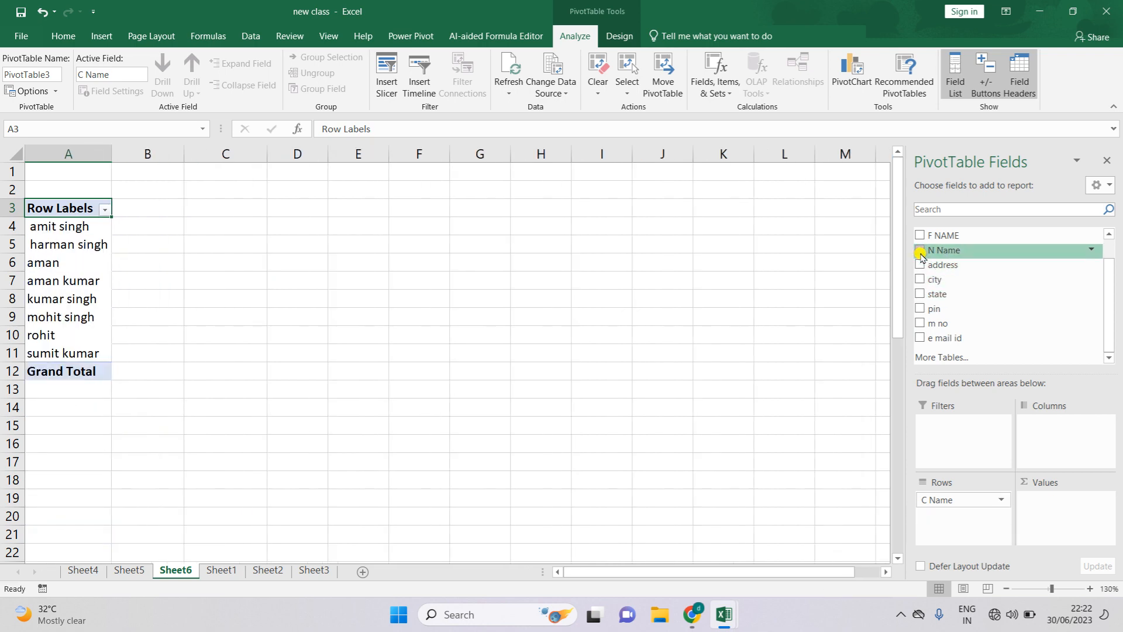
left_click(920, 251)
left_click(920, 252)
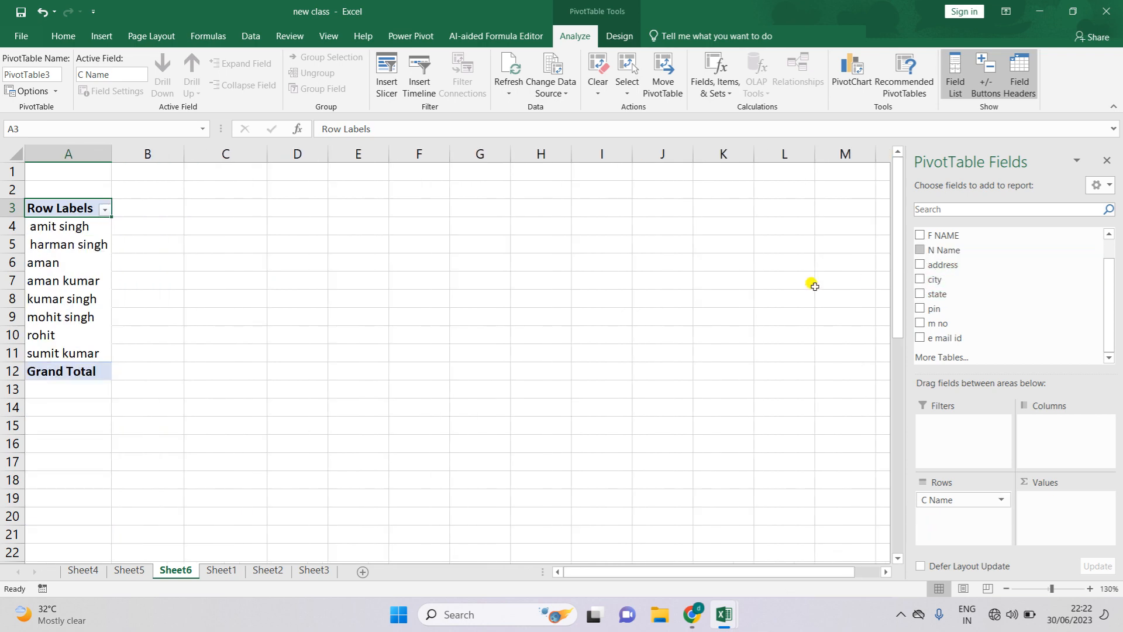
scroll(972, 283, "up", 1)
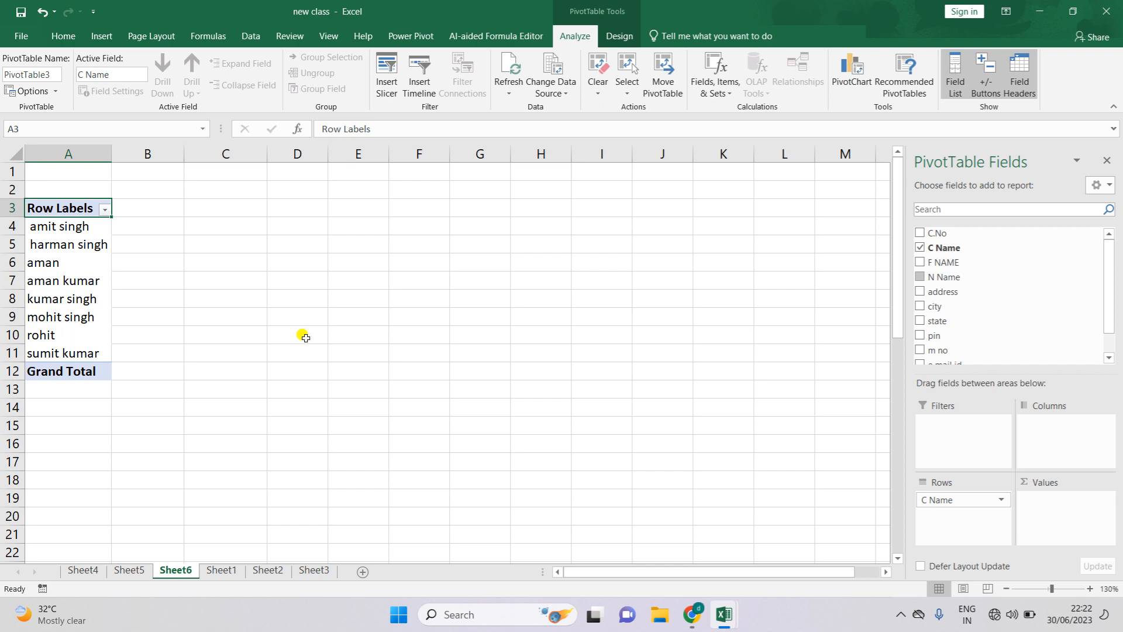
- In the Sheet5 PivotTable, place the 1st, 2nd, 3rd and 4th month sale fields in the values, followed by total
left_click(130, 570)
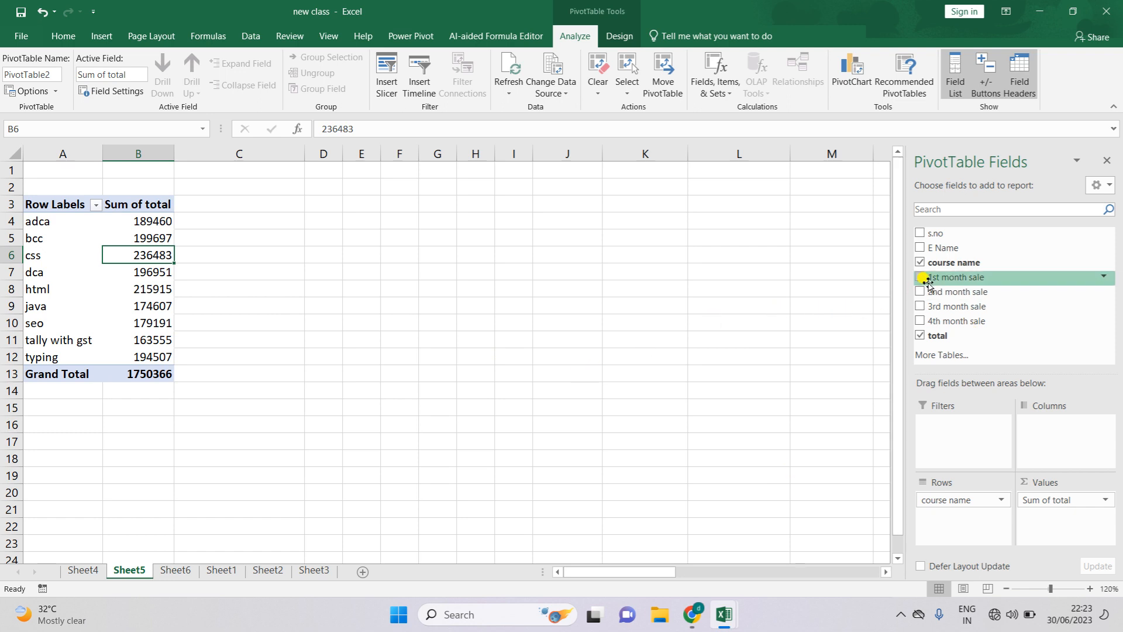
left_click(920, 335)
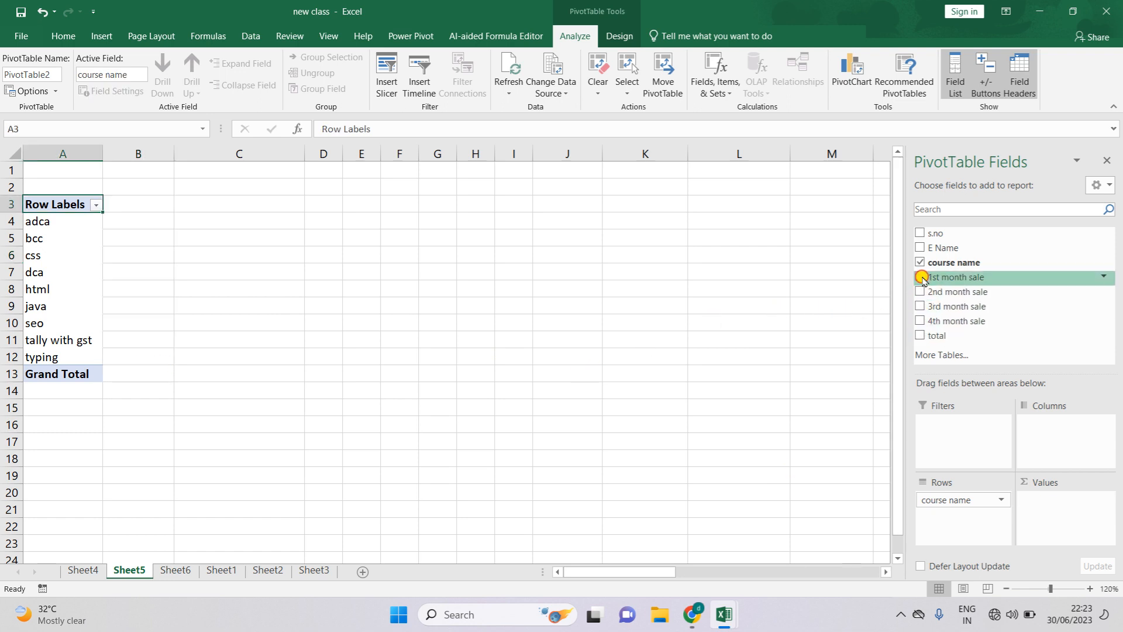
left_click(921, 280)
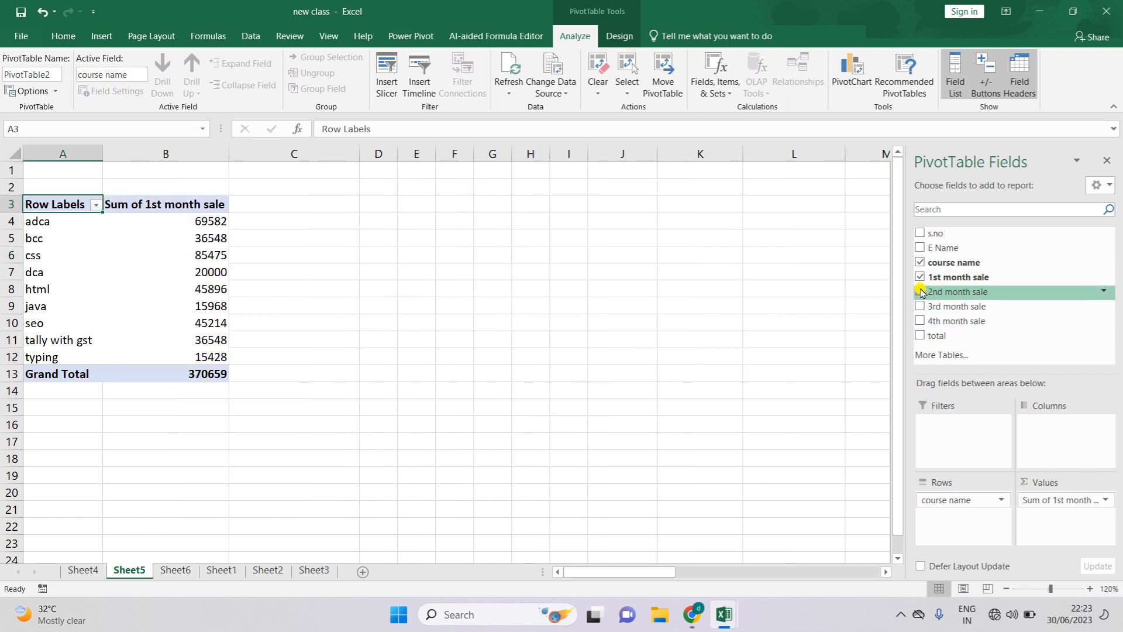
left_click(920, 291)
left_click(920, 306)
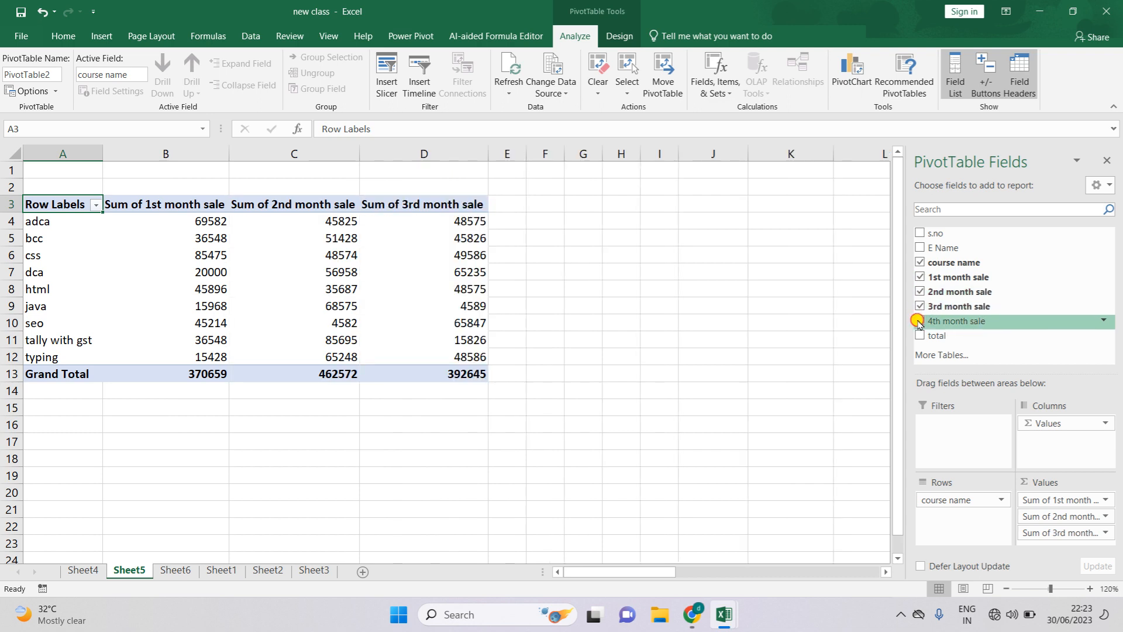
left_click(920, 320)
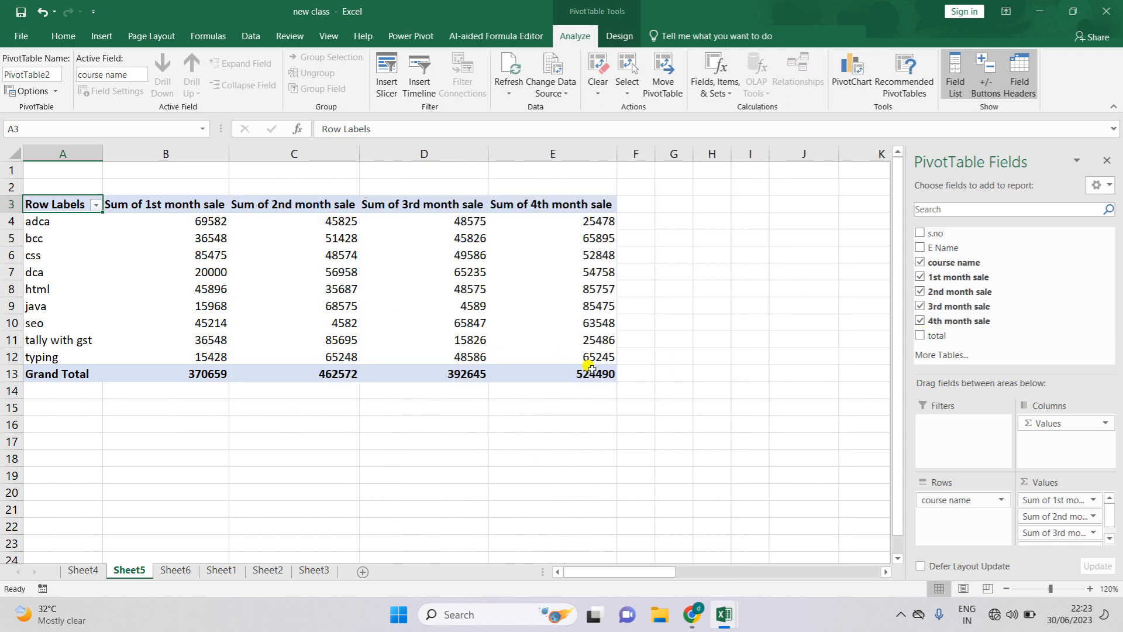
mouse_move(591, 368)
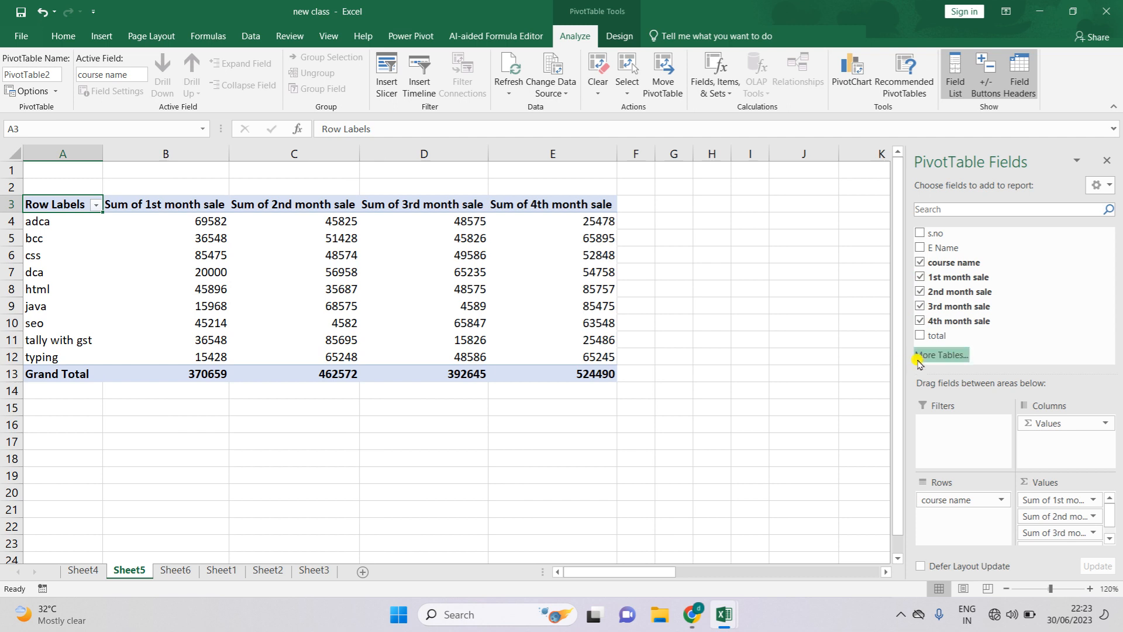
left_click(920, 337)
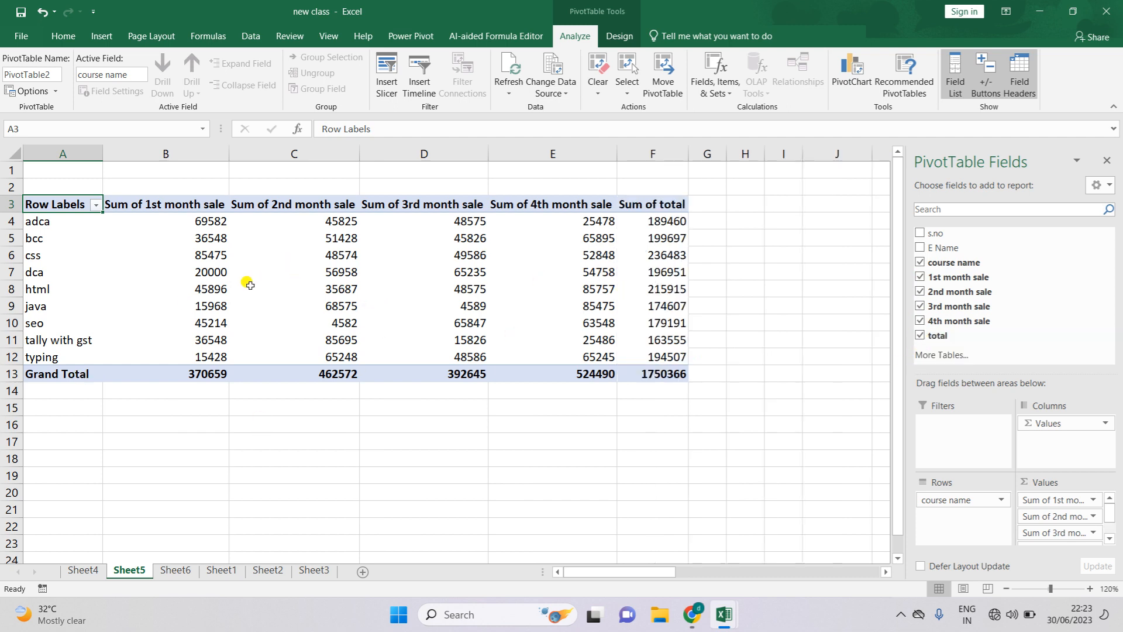
- Add E Name beneath course name in the rows and inspect the monthly sale values for each course
mouse_move(211, 225)
mouse_move(54, 226)
mouse_move(339, 225)
mouse_move(579, 234)
left_click(918, 249)
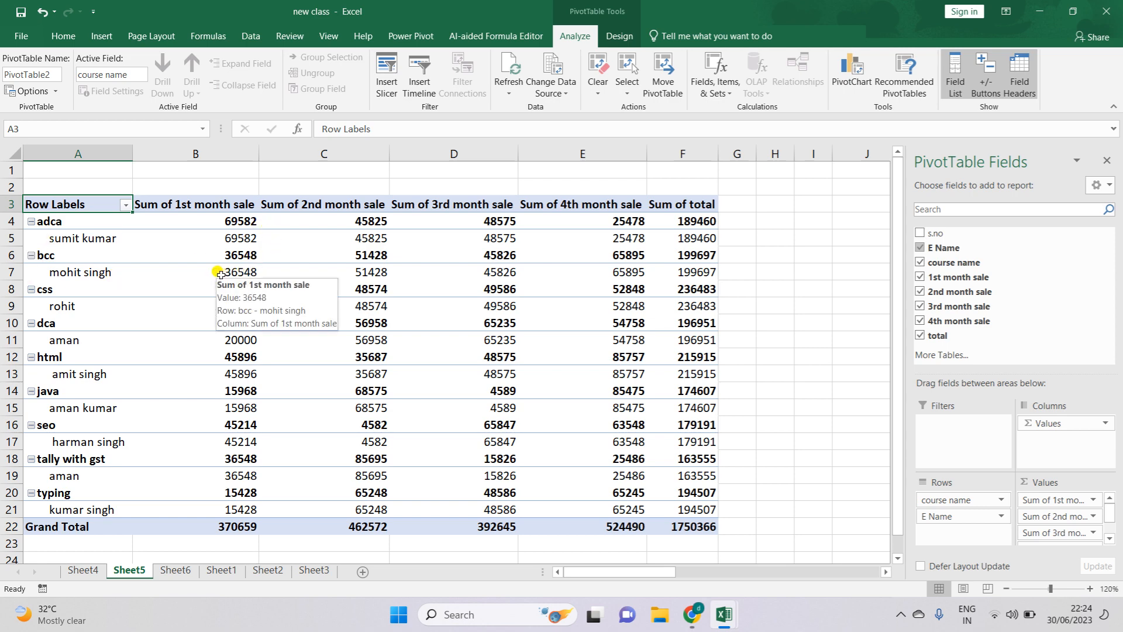
mouse_move(355, 257)
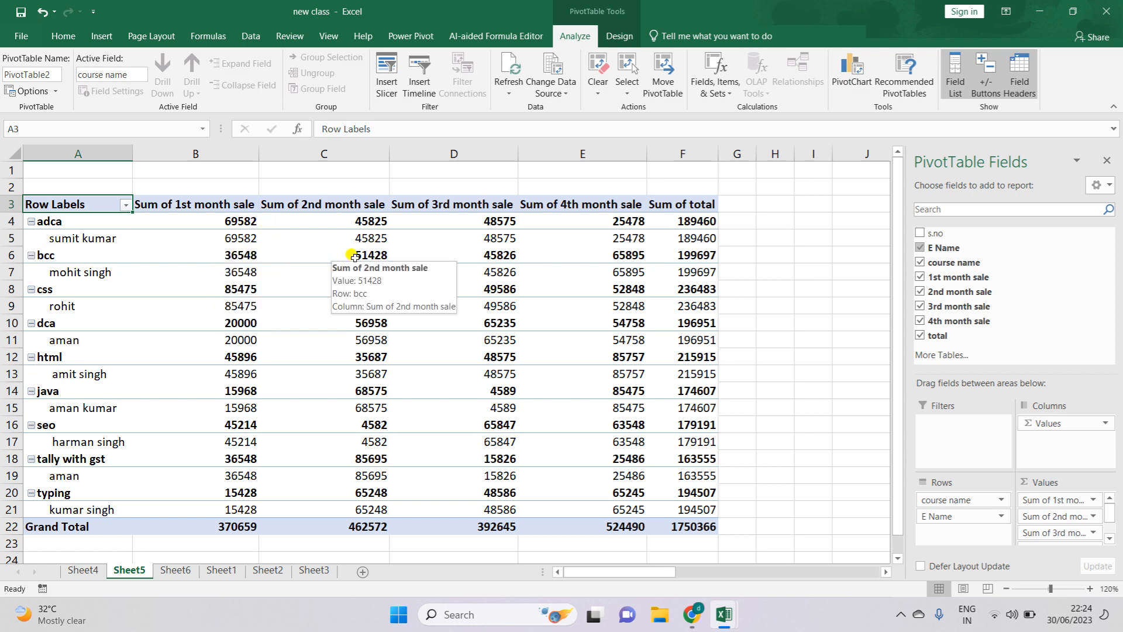
mouse_move(488, 258)
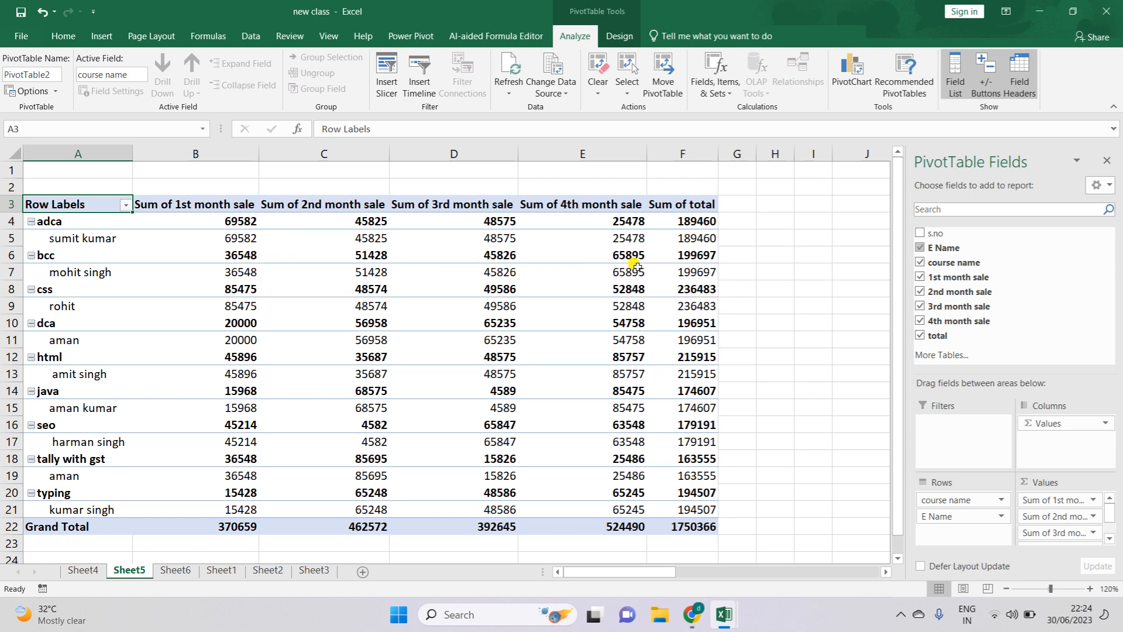
mouse_move(636, 266)
mouse_move(643, 217)
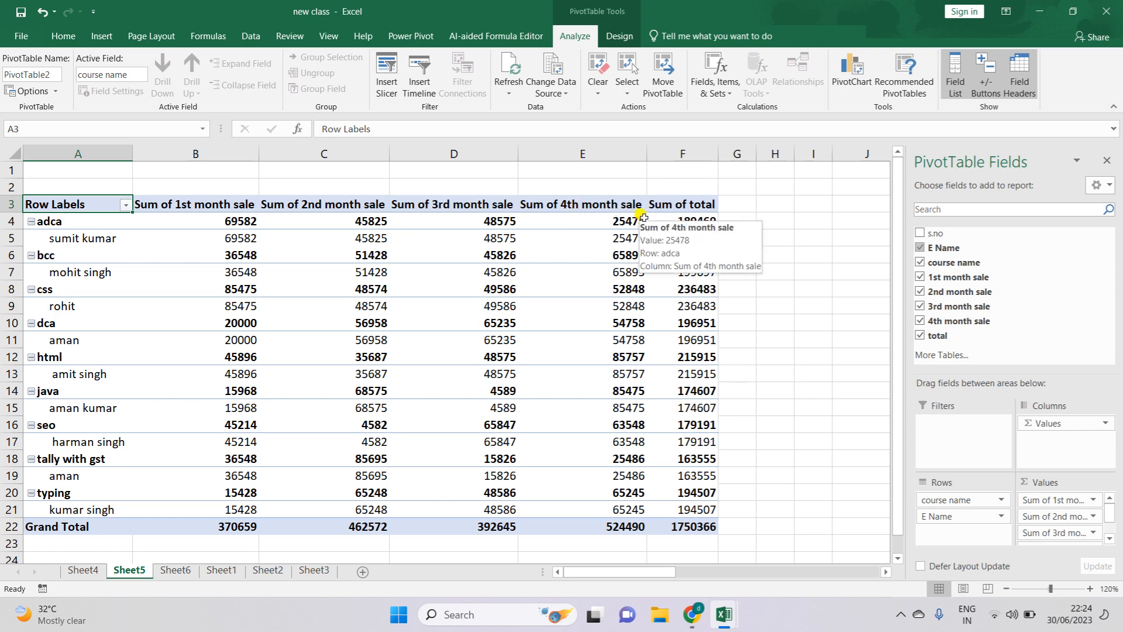
mouse_move(255, 224)
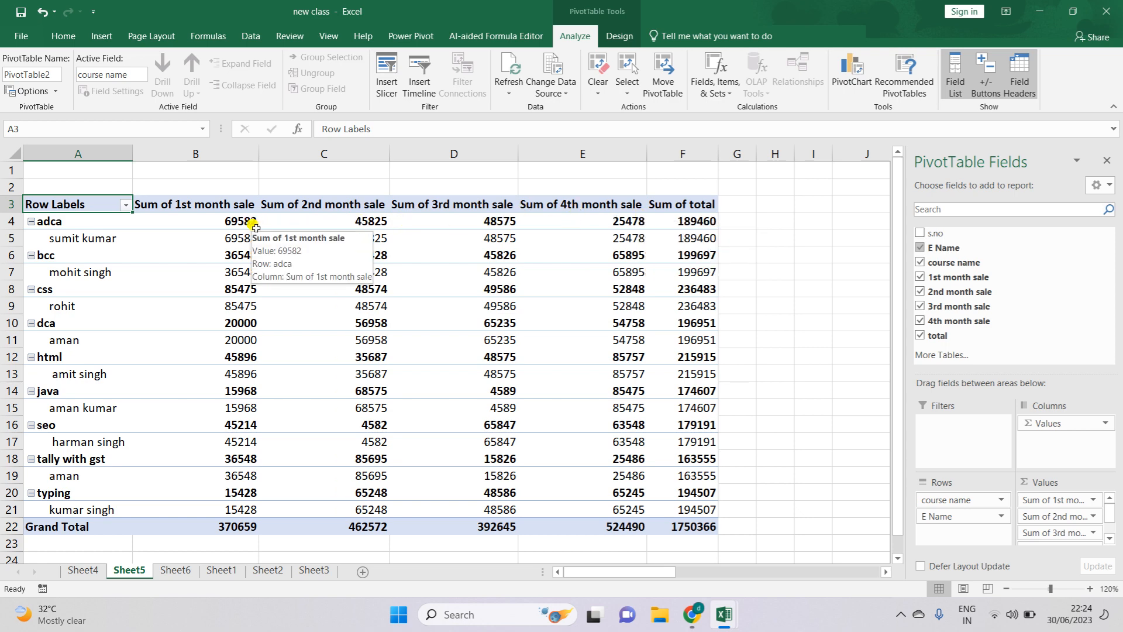
- Try E Name alone and above course name in the rows, and restore it beneath course name
left_click(920, 263)
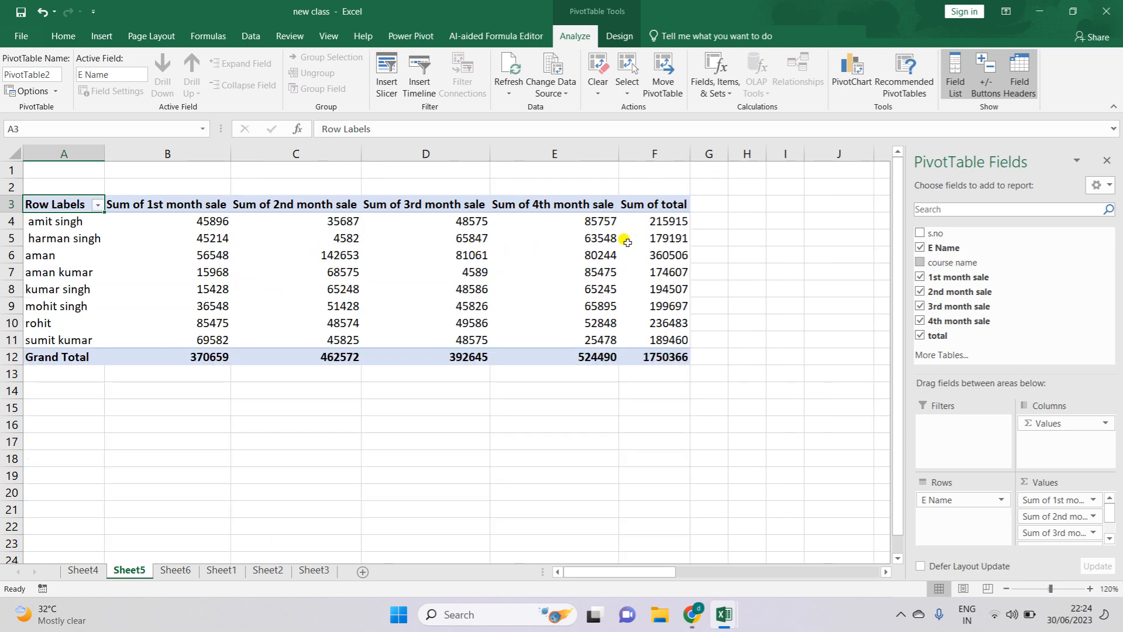
mouse_move(629, 242)
left_click(921, 263)
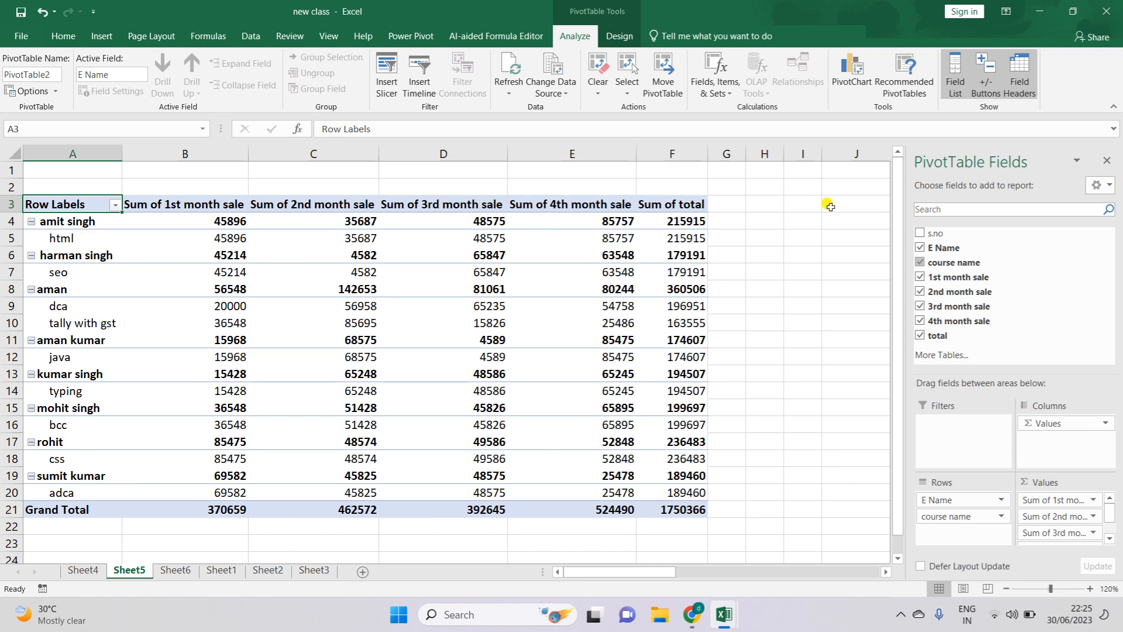
left_click(920, 263)
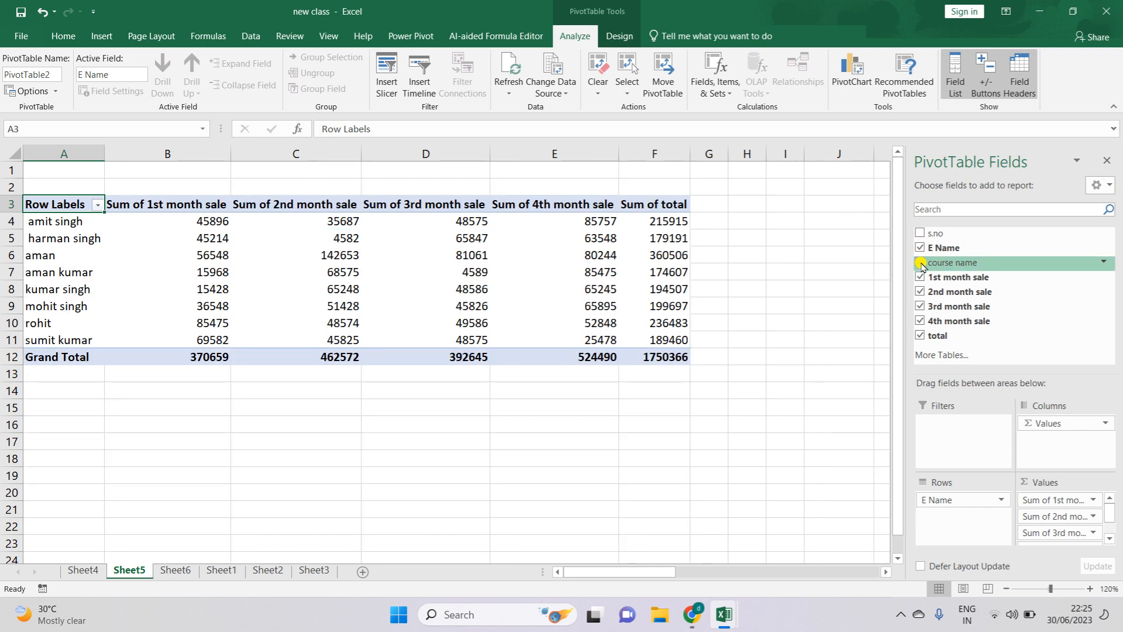
left_click(920, 262)
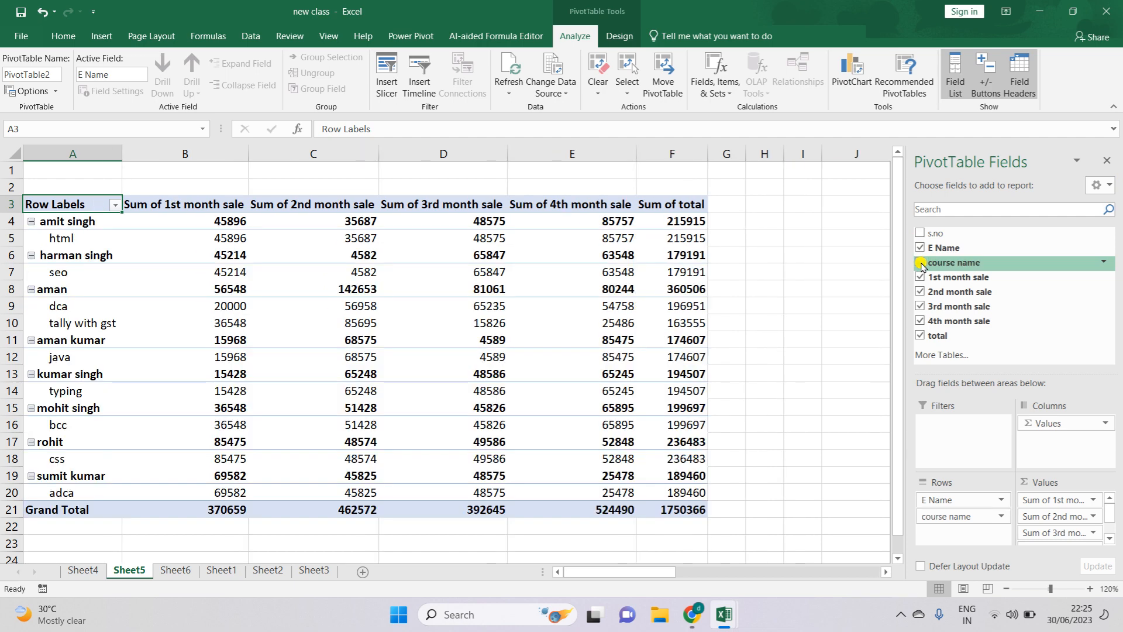
left_click(921, 248)
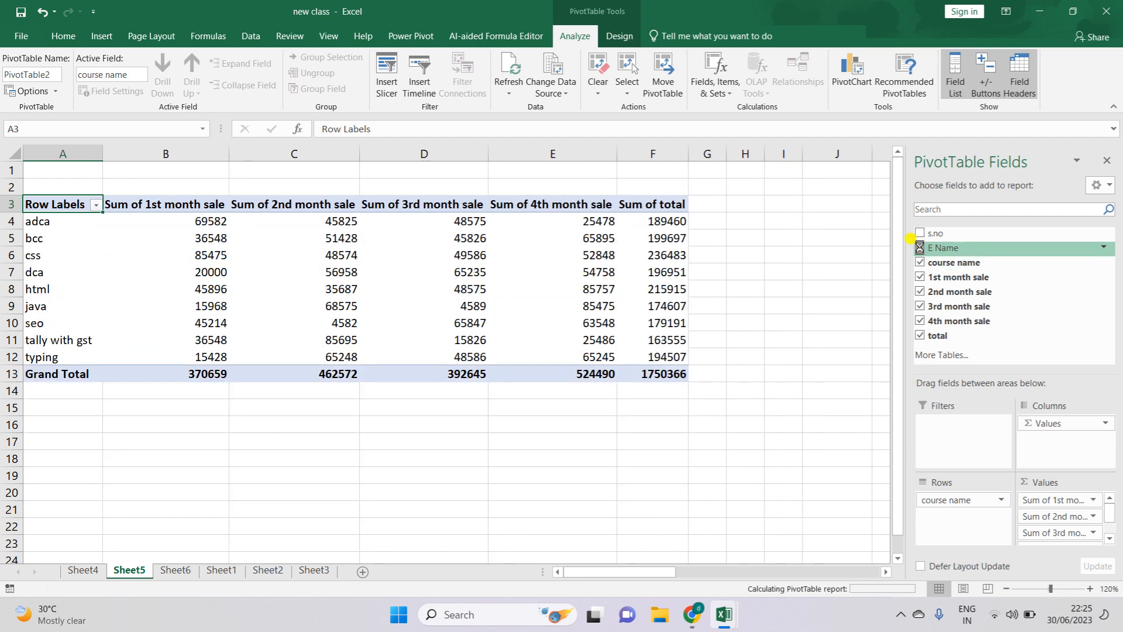
left_click(920, 248)
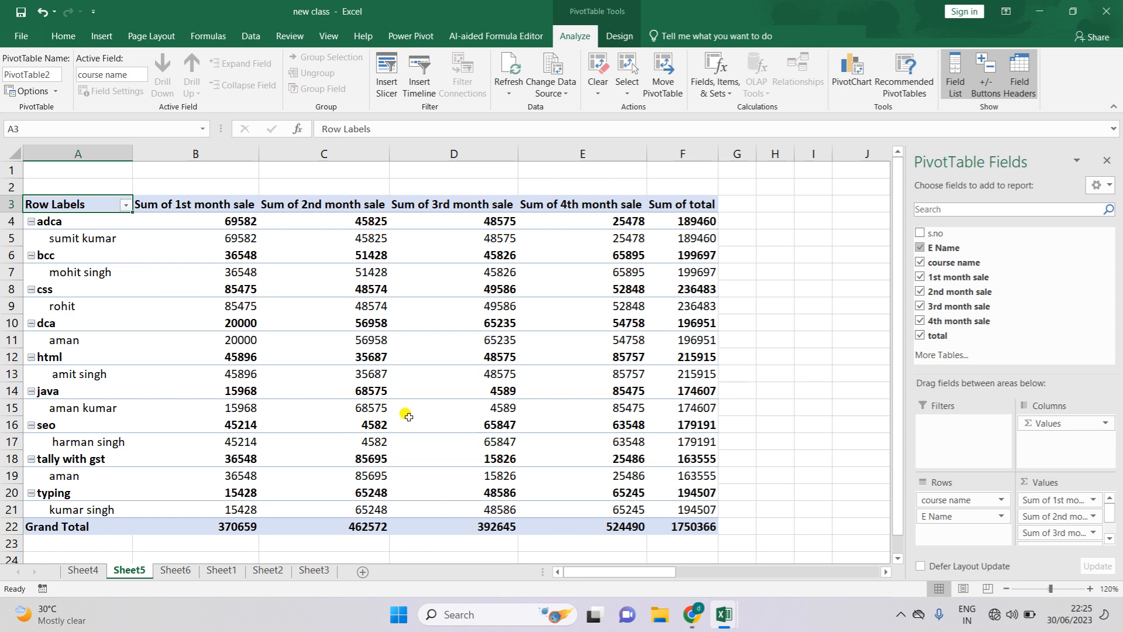
- In the Sheet1 sales table, change the course name in C32 to adca and in C34 to bcc
left_click(221, 570)
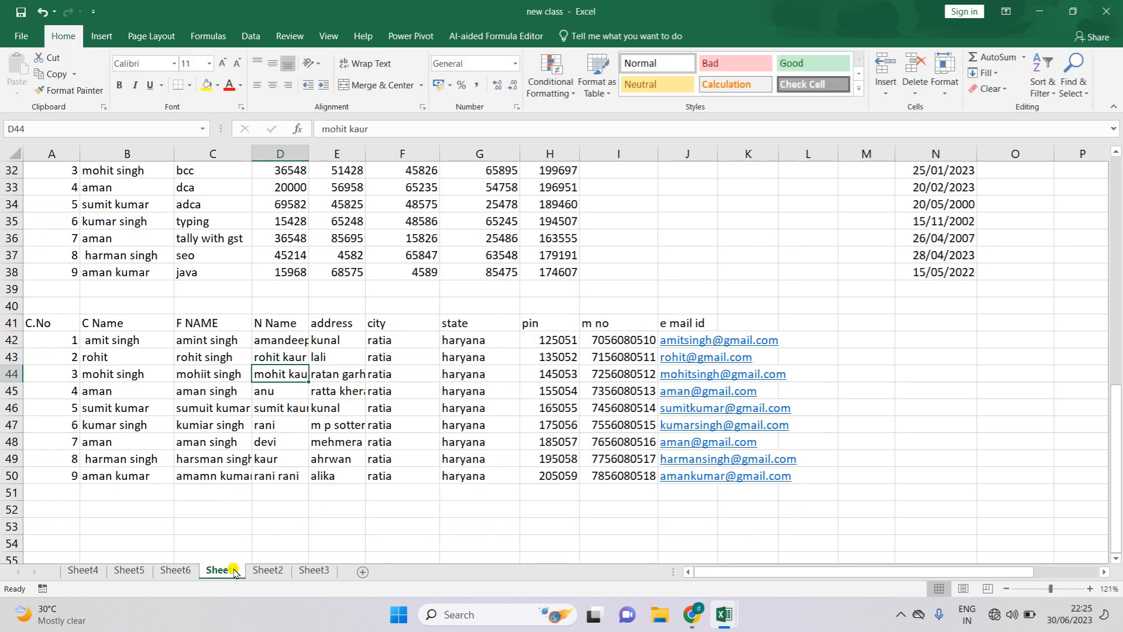
scroll(263, 258, "up", 2)
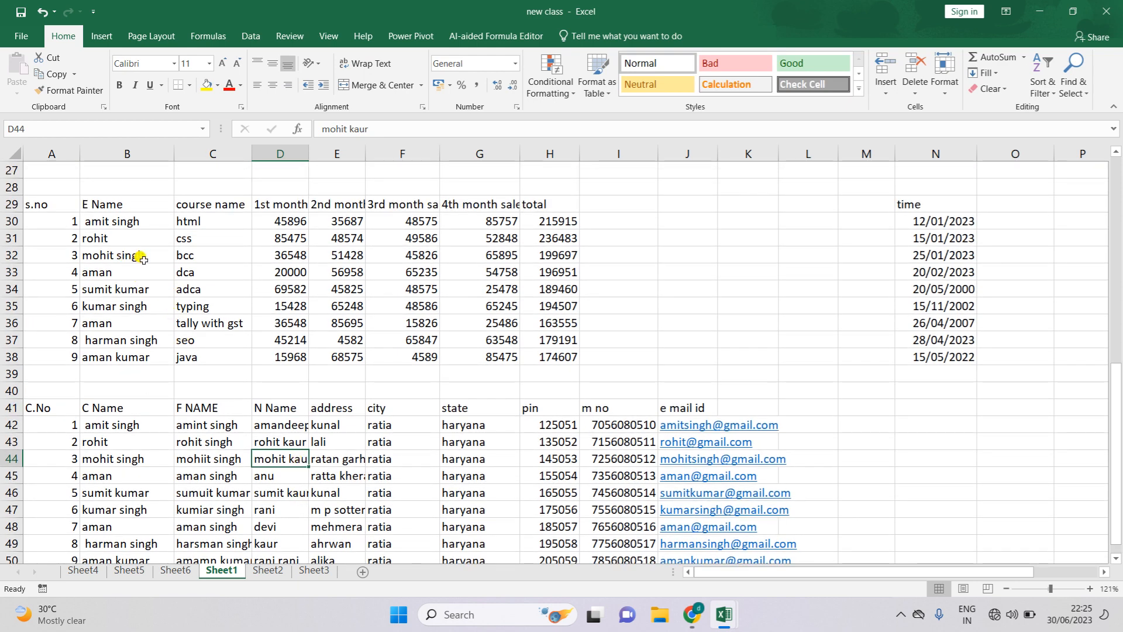
left_click(204, 255)
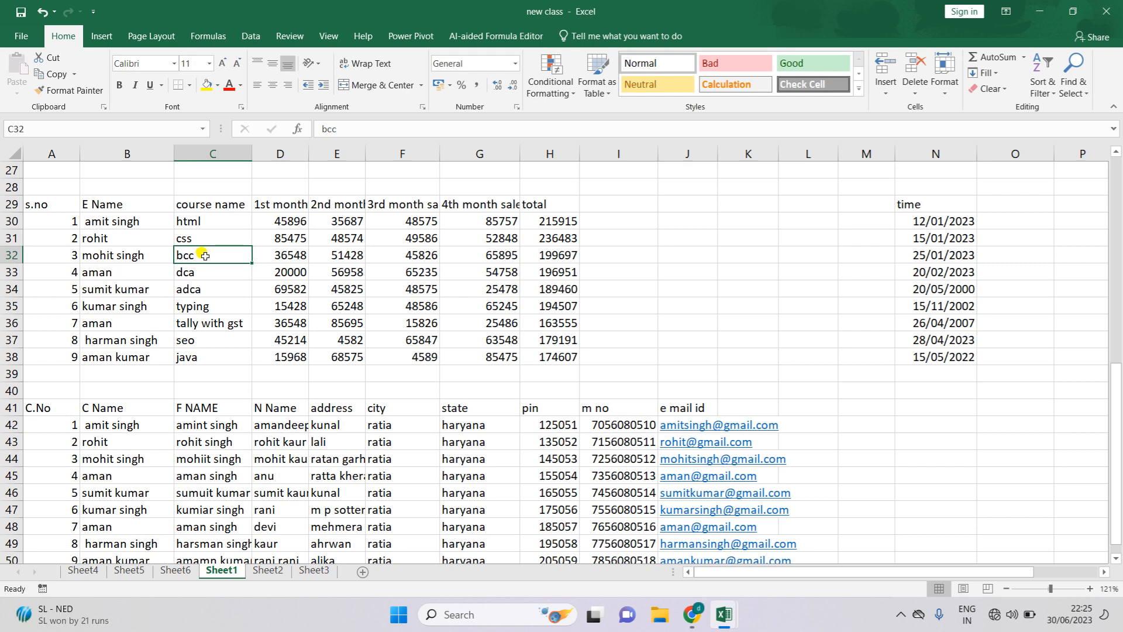
type("adca")
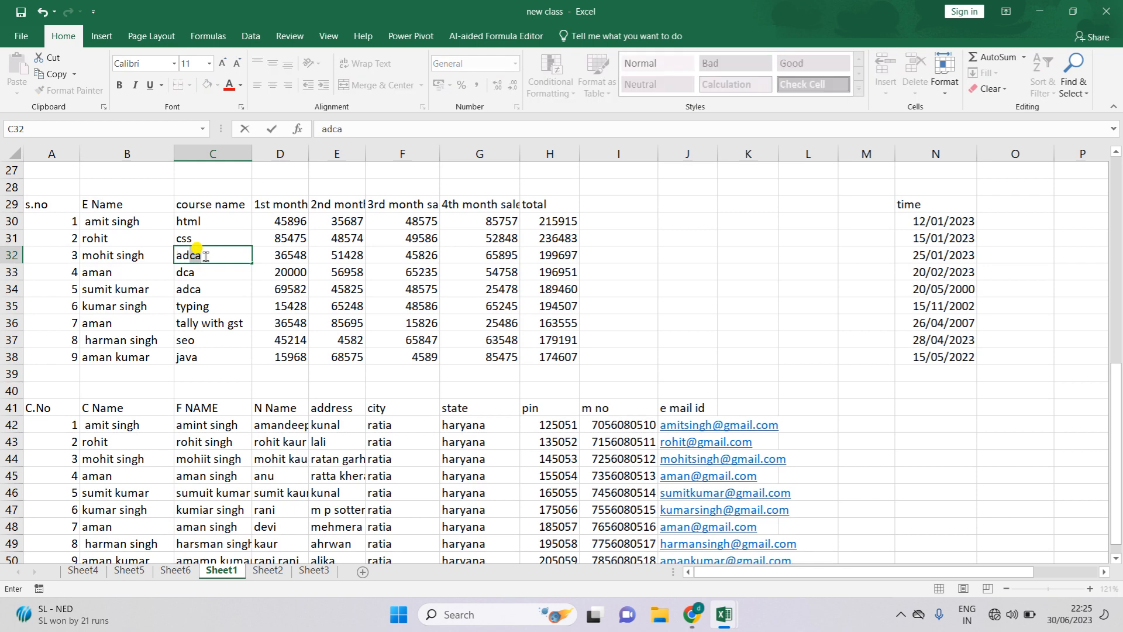
key("Return")
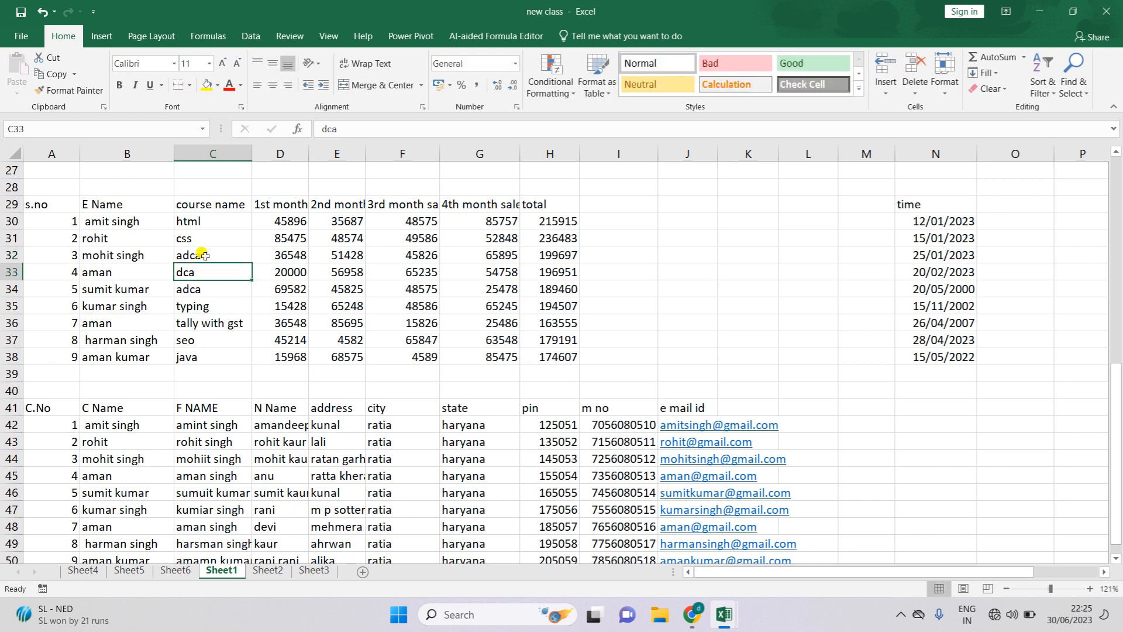
left_click(203, 296)
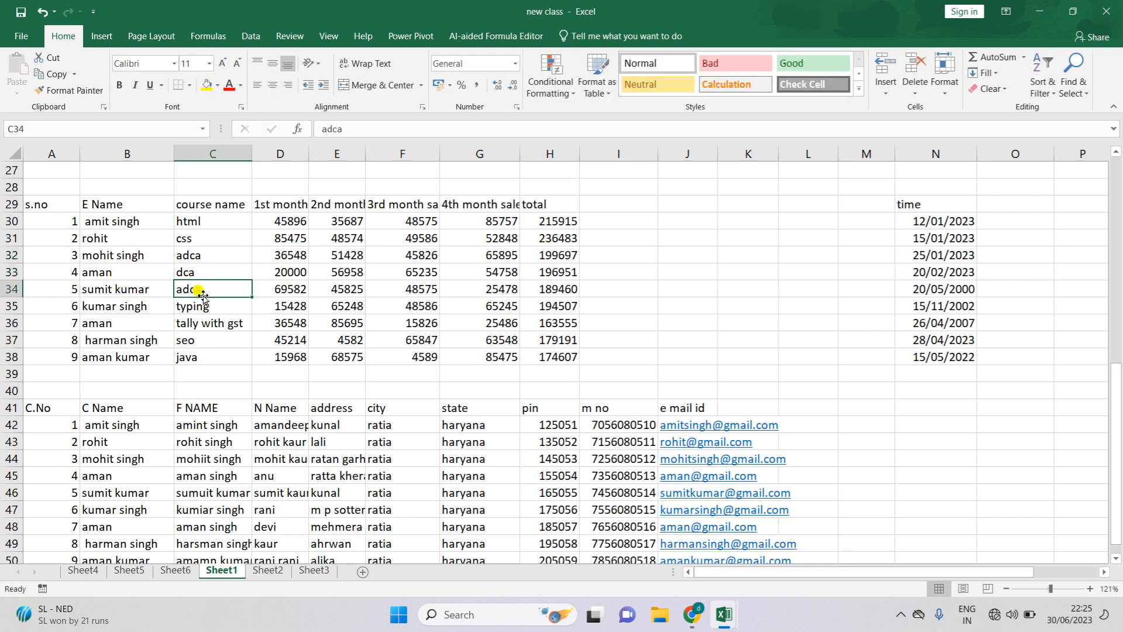
type("bcc")
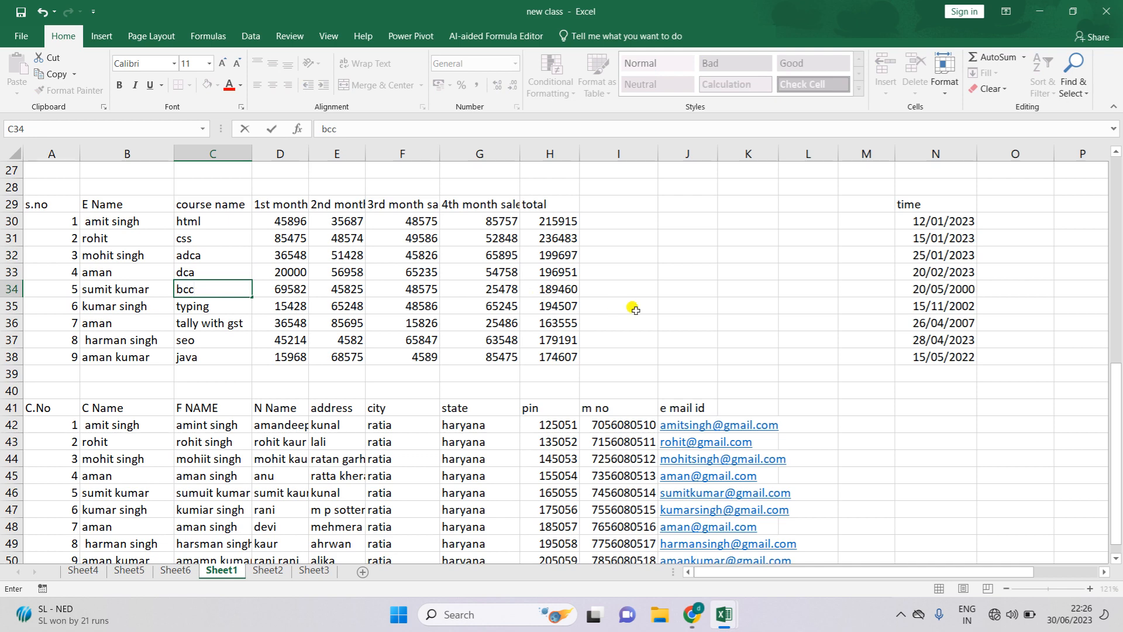
- Return to the Sheet5 PivotTable and refresh all data to bring in the swapped course names
left_click(146, 572)
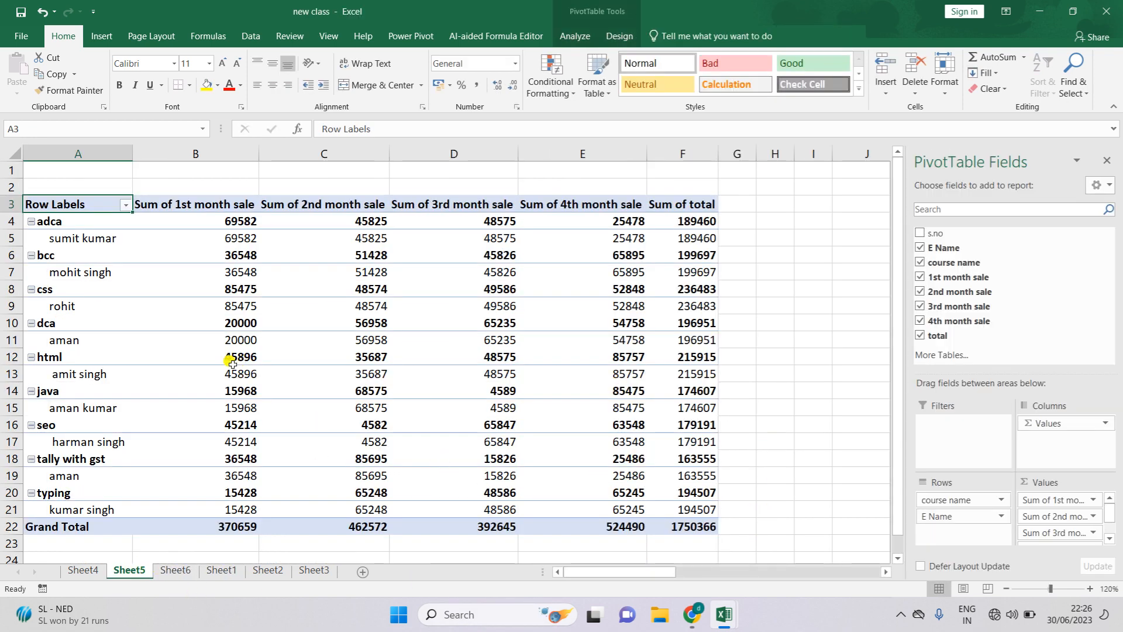
mouse_move(233, 364)
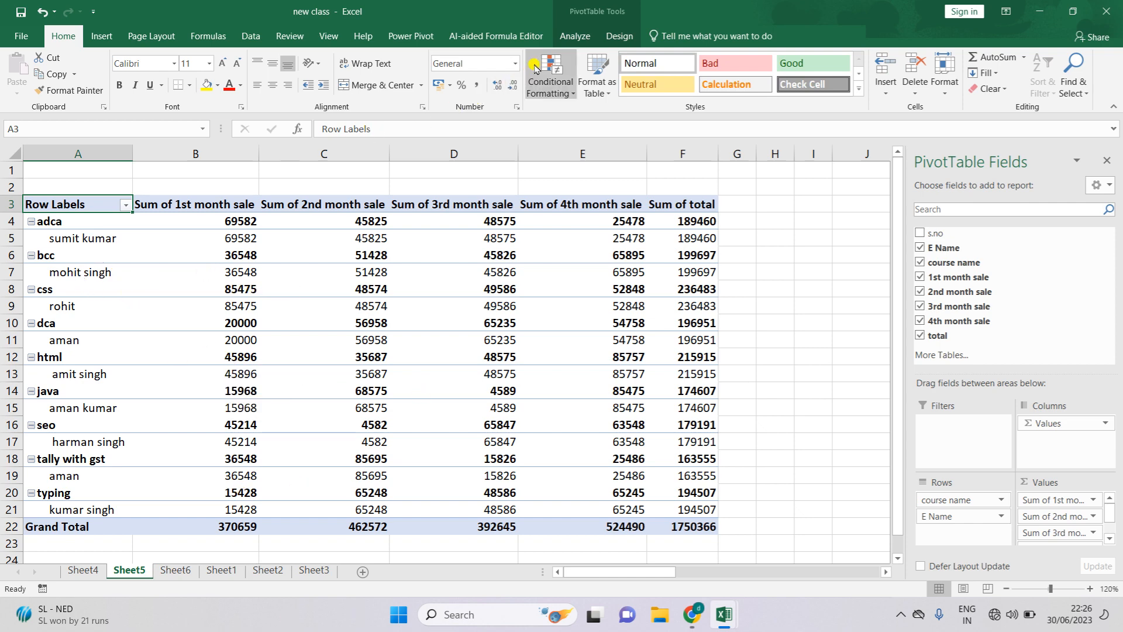
left_click(561, 38)
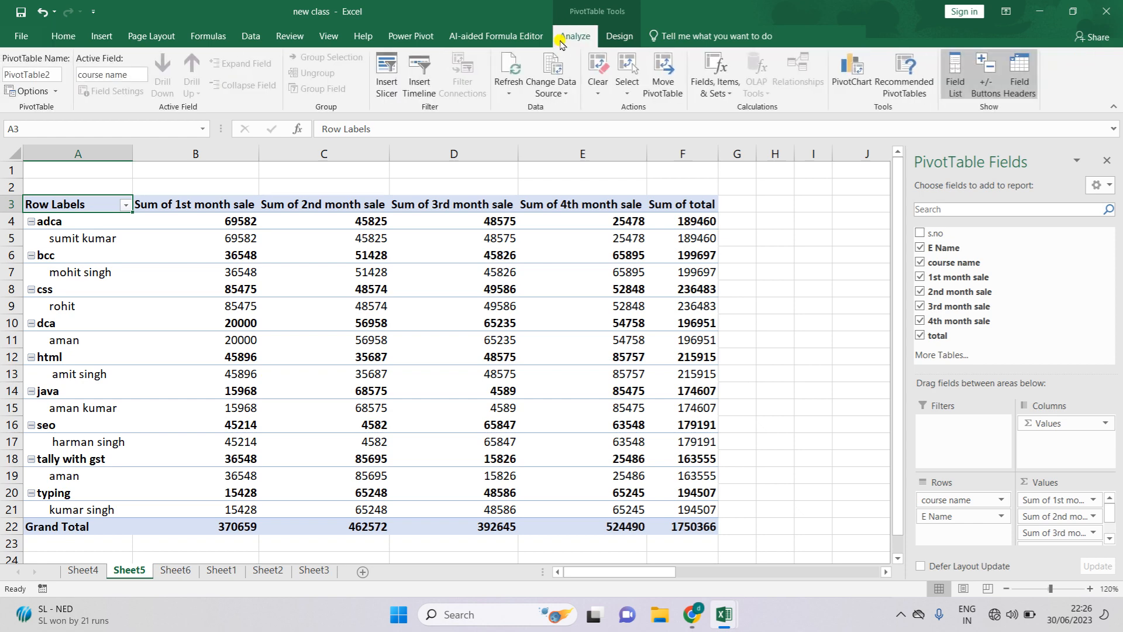
left_click(507, 88)
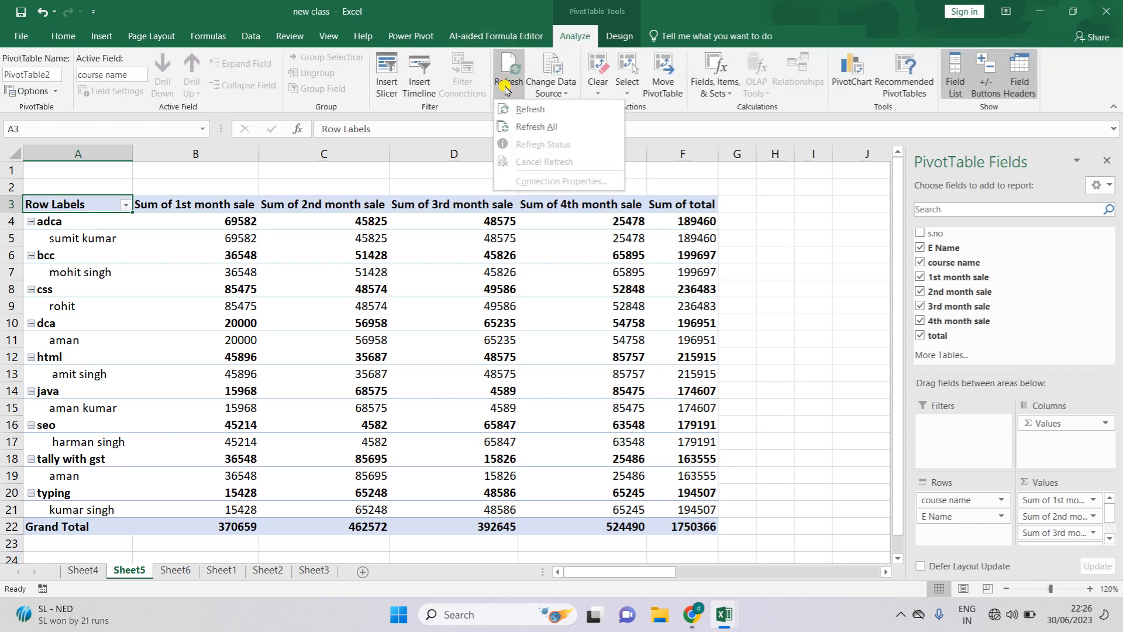
left_click(537, 126)
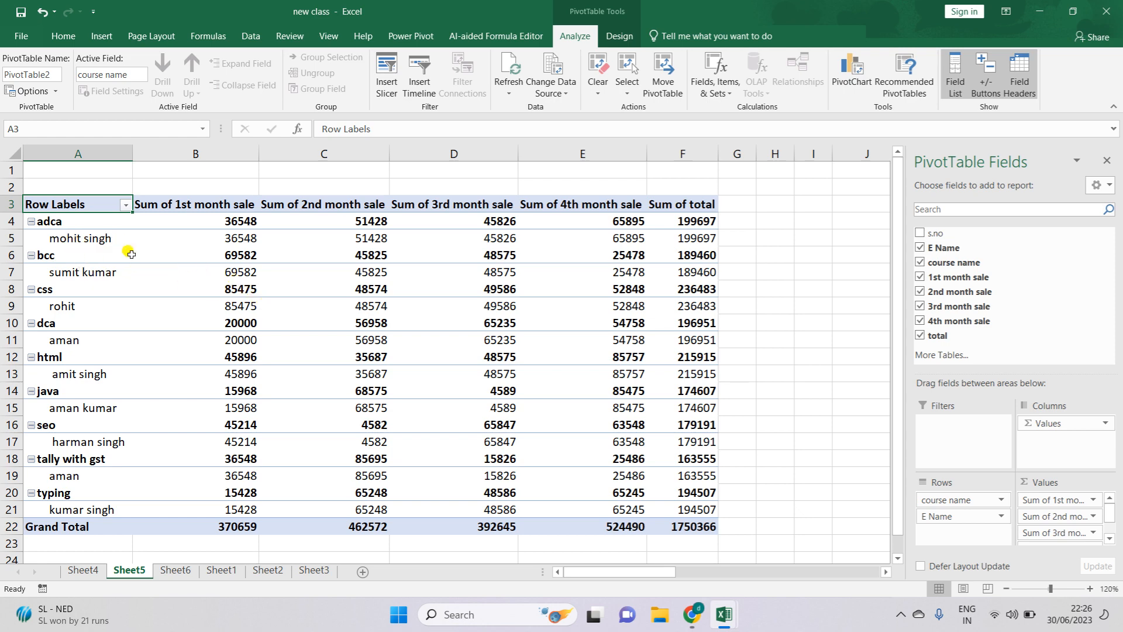
- In the adca row of Sheet1's sales table, set 1st month sale to 85248, 3rd month sale to 2589 and 4th month sale to 4857
left_click(222, 572)
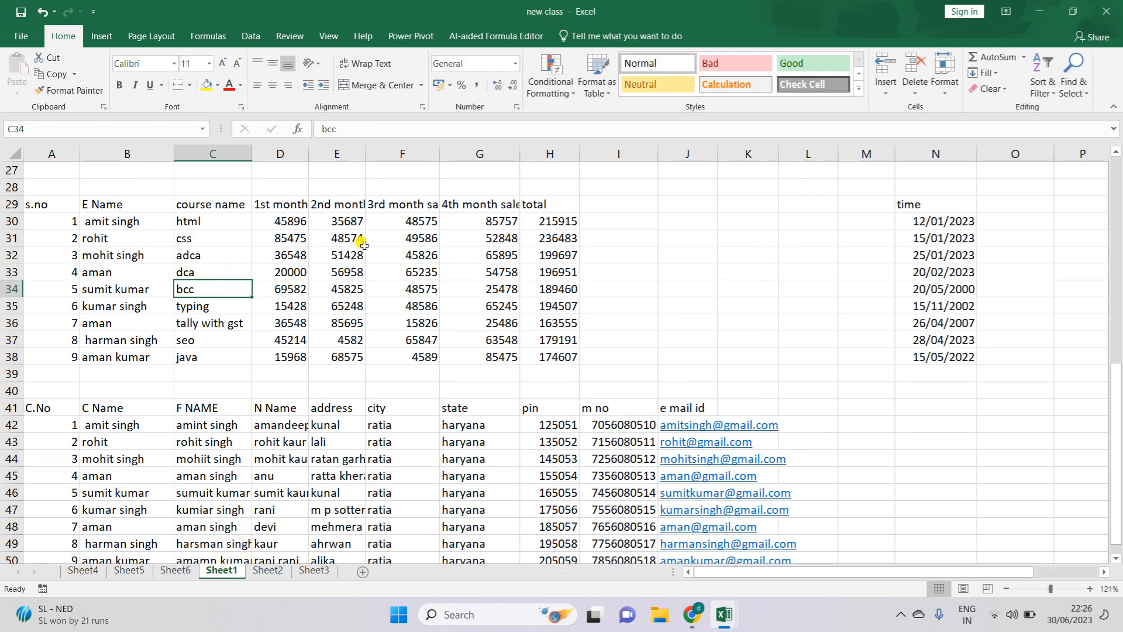
left_click(294, 258)
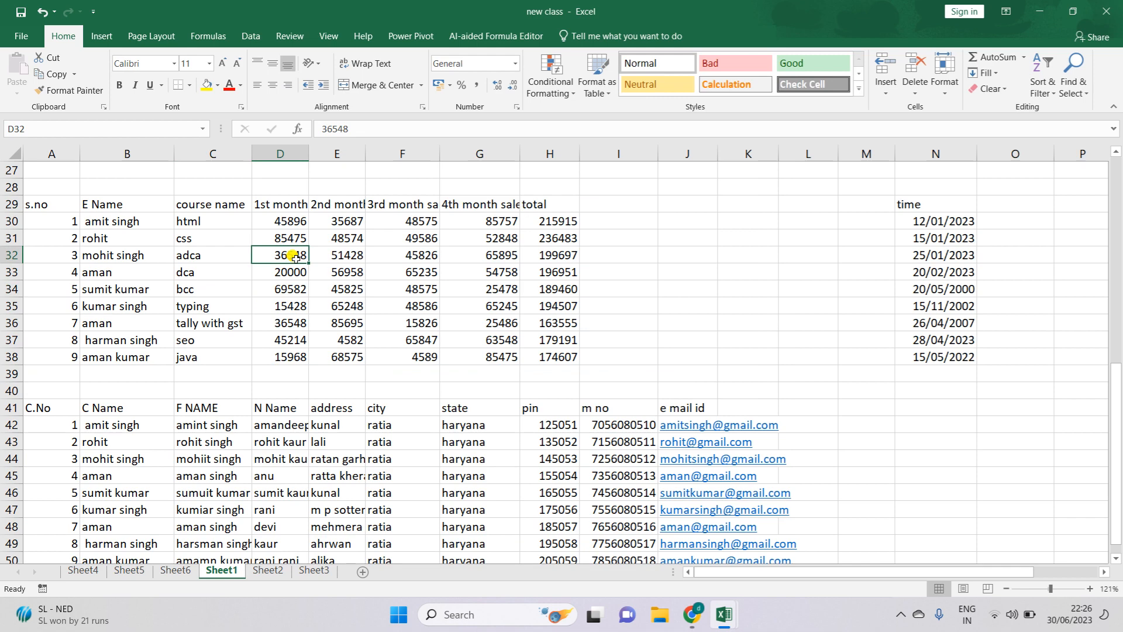
type("852")
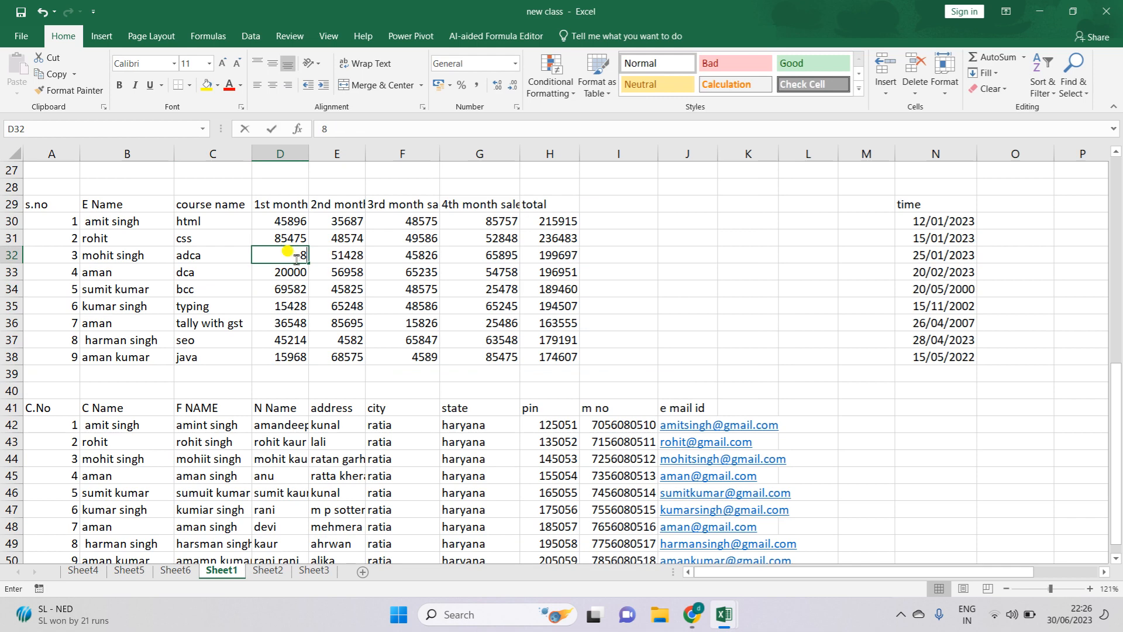
type("48")
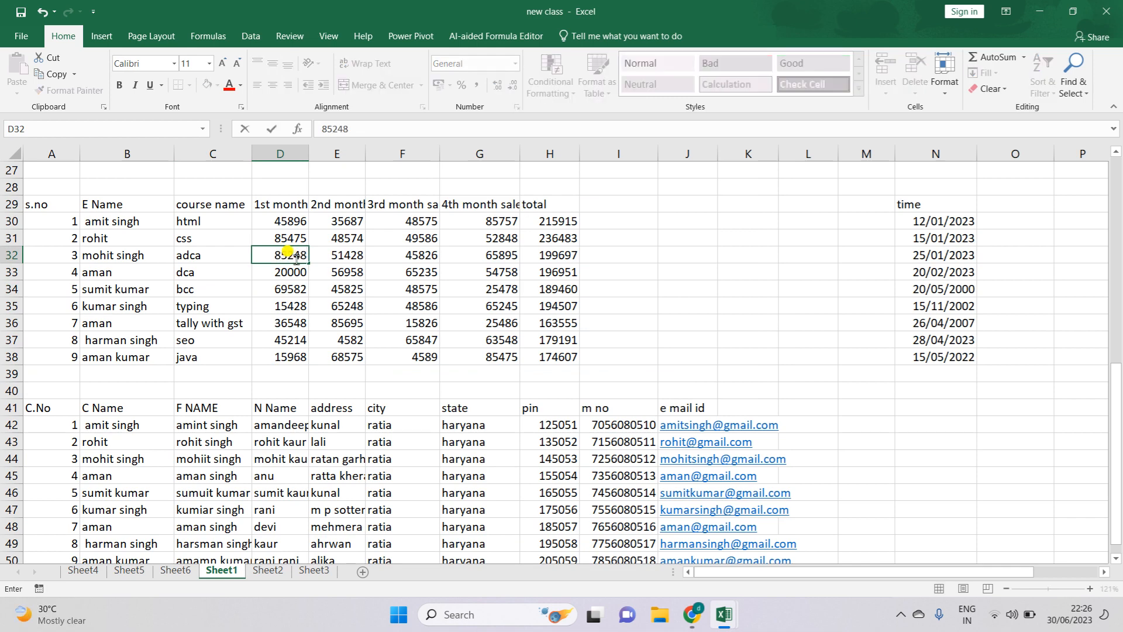
key("Tab")
key("Tab")
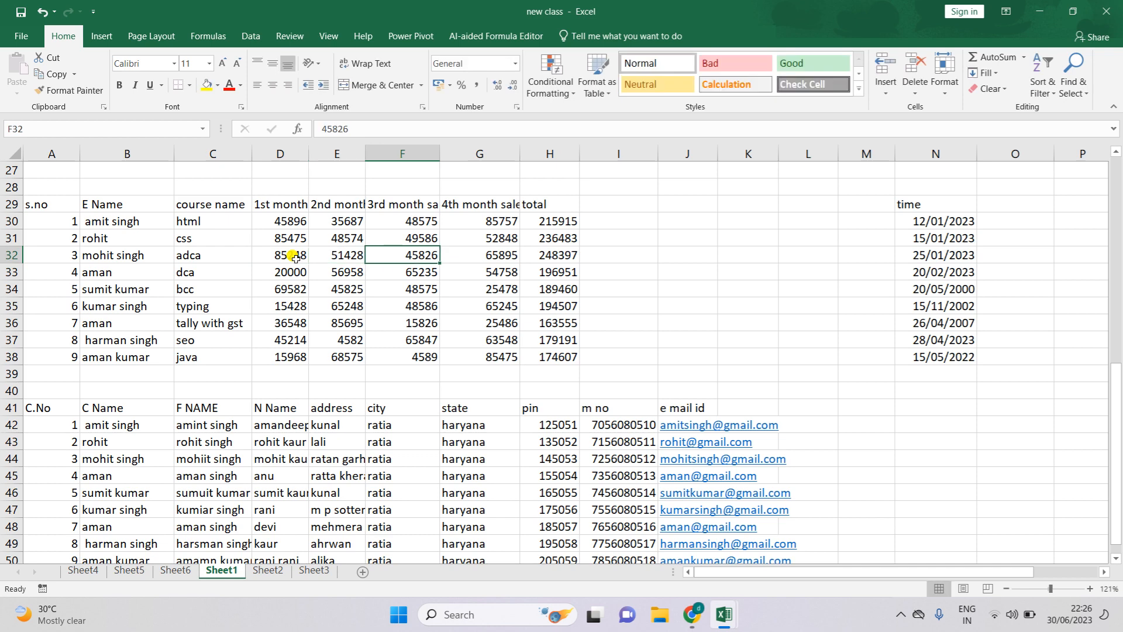
type("2589")
key("Tab")
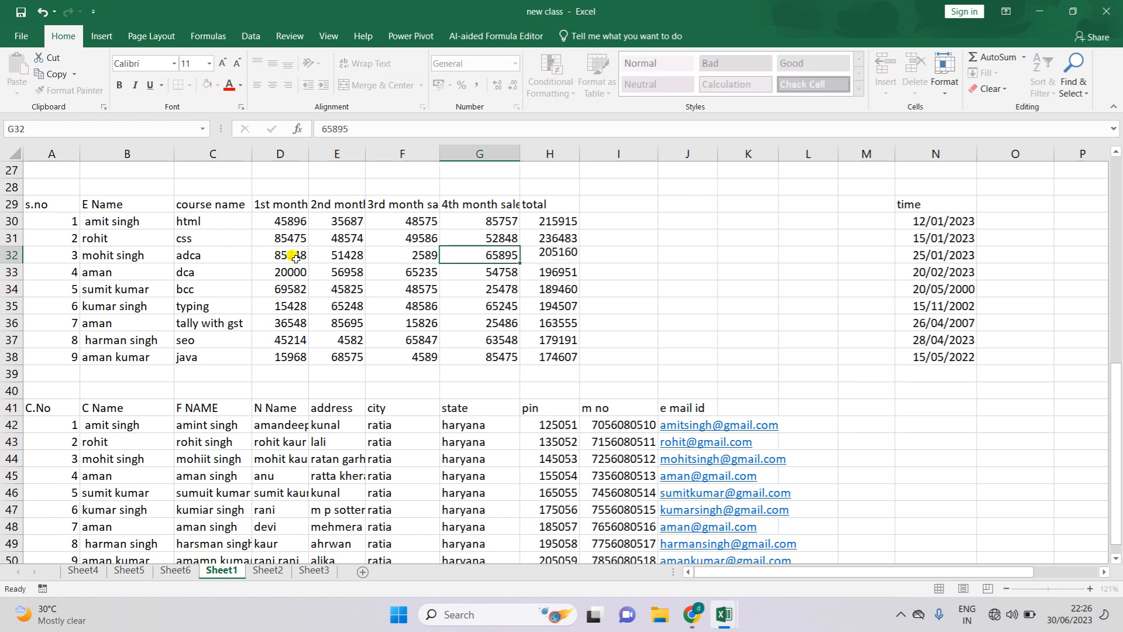
type("4857")
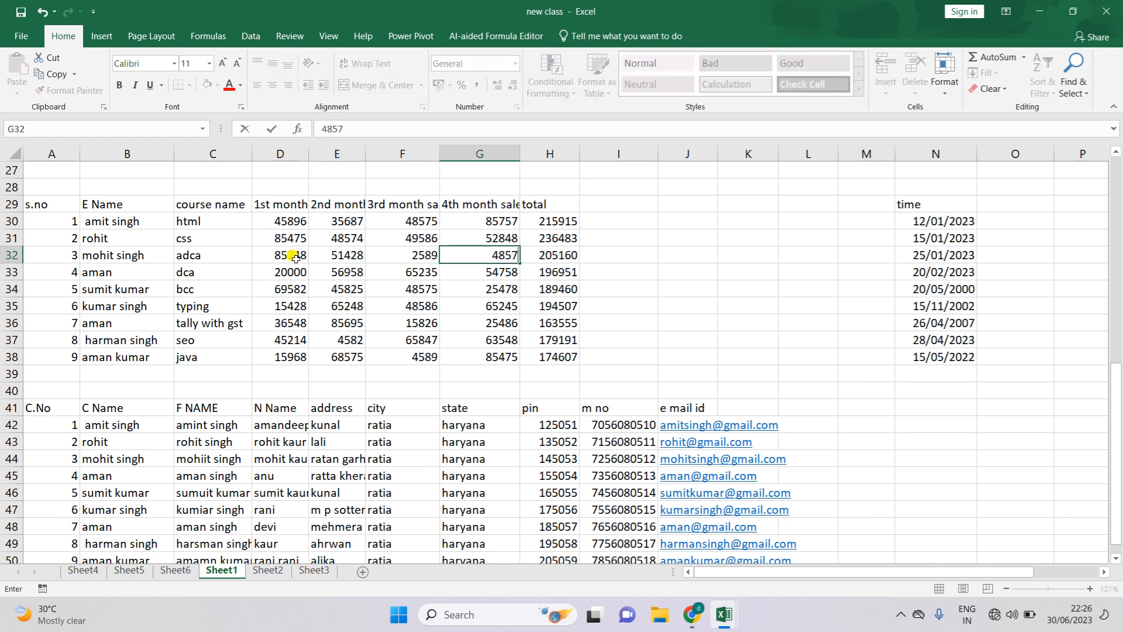
key("Return")
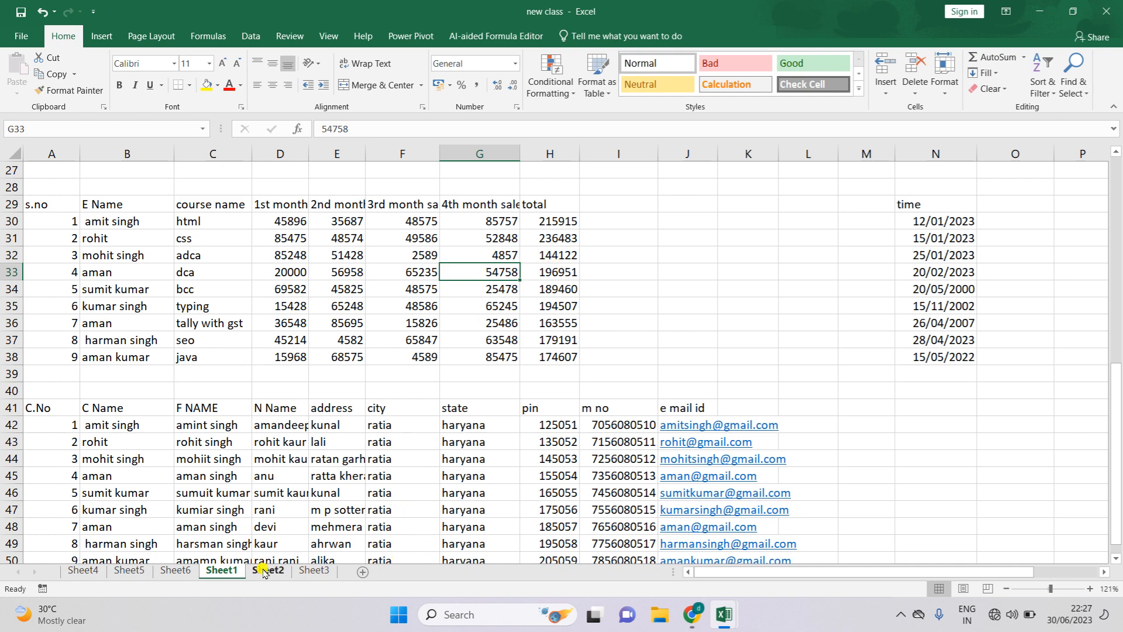
- Refresh all data for the Sheet5 PivotTable to update the adca sale figures, and inspect its 4th month value
left_click(131, 571)
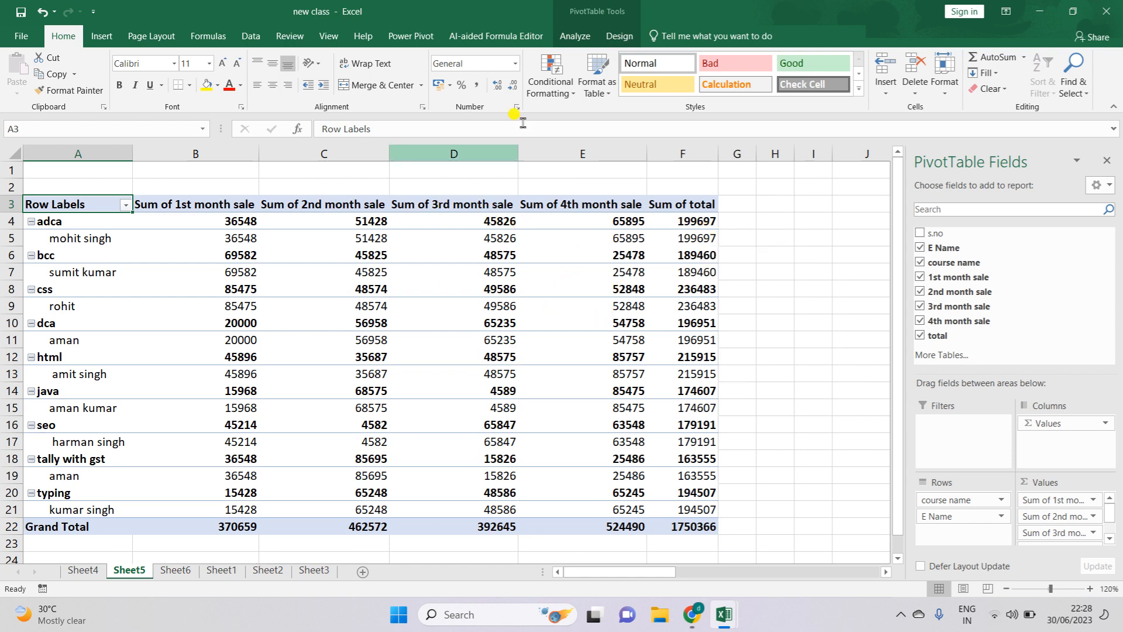
left_click(575, 35)
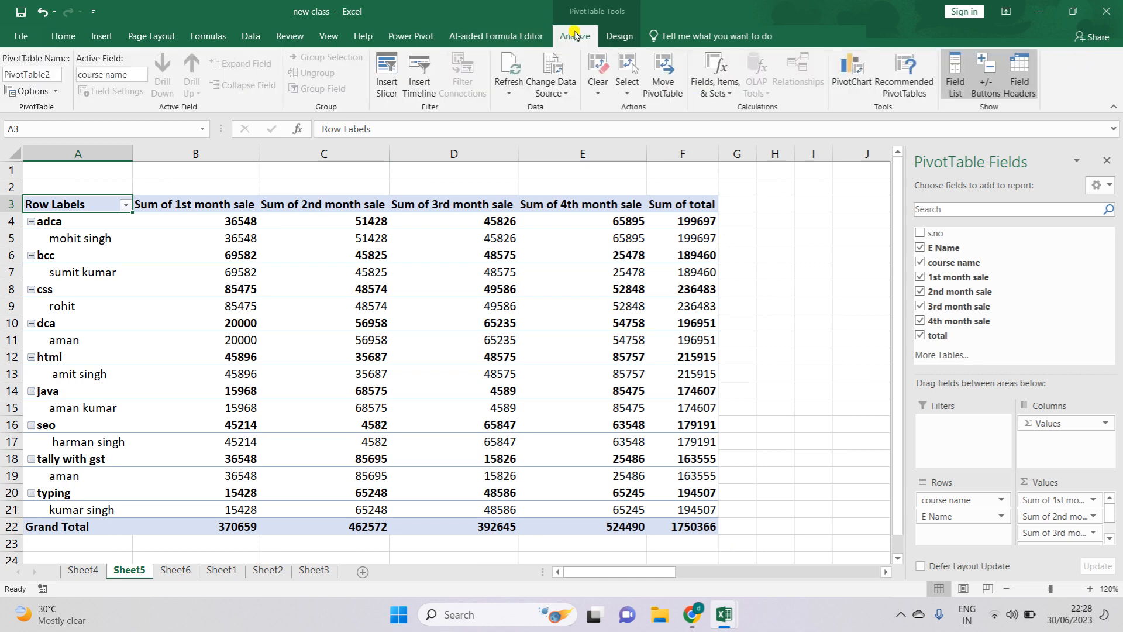
left_click(521, 93)
left_click(522, 124)
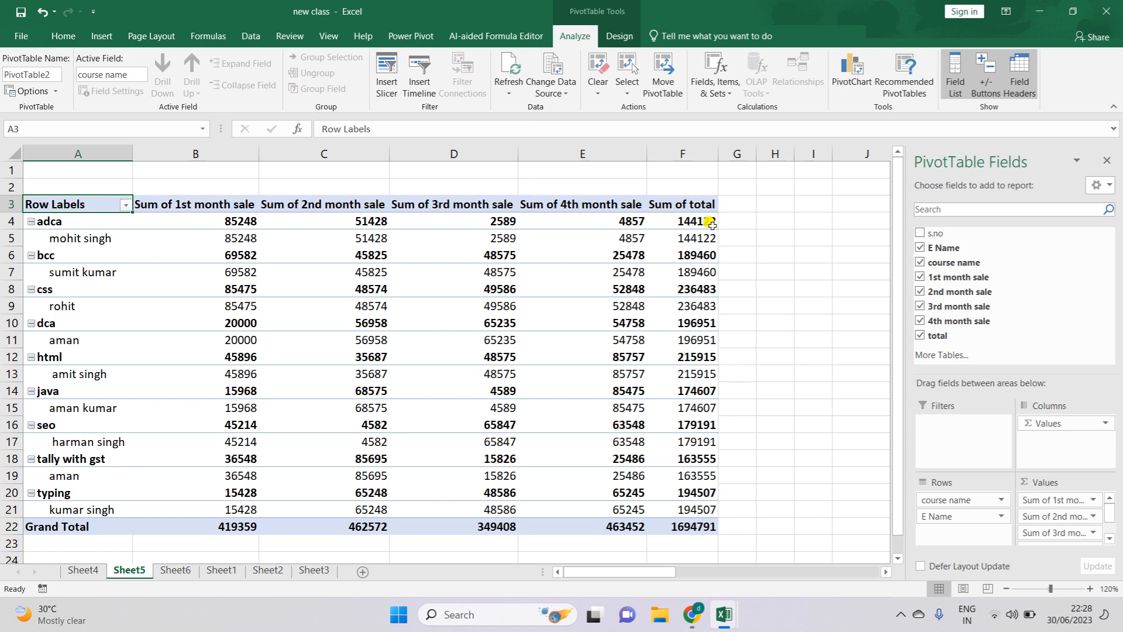
mouse_move(588, 229)
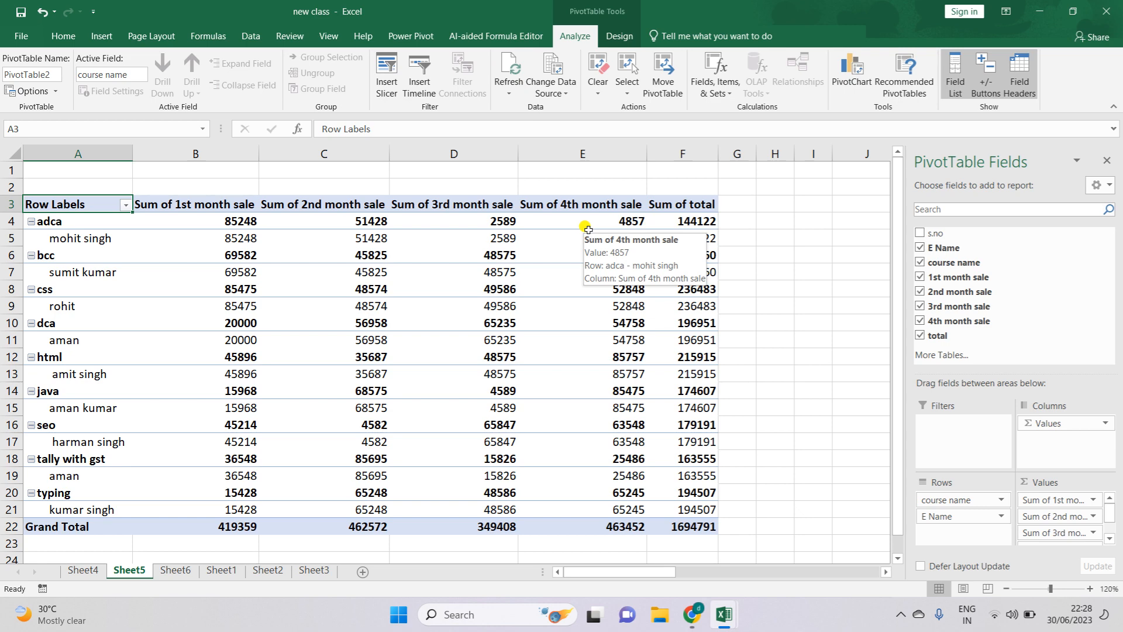
- In Sheet1, copy the time column N29:N38 into I29, directly beside the sales table's total column
left_click(219, 570)
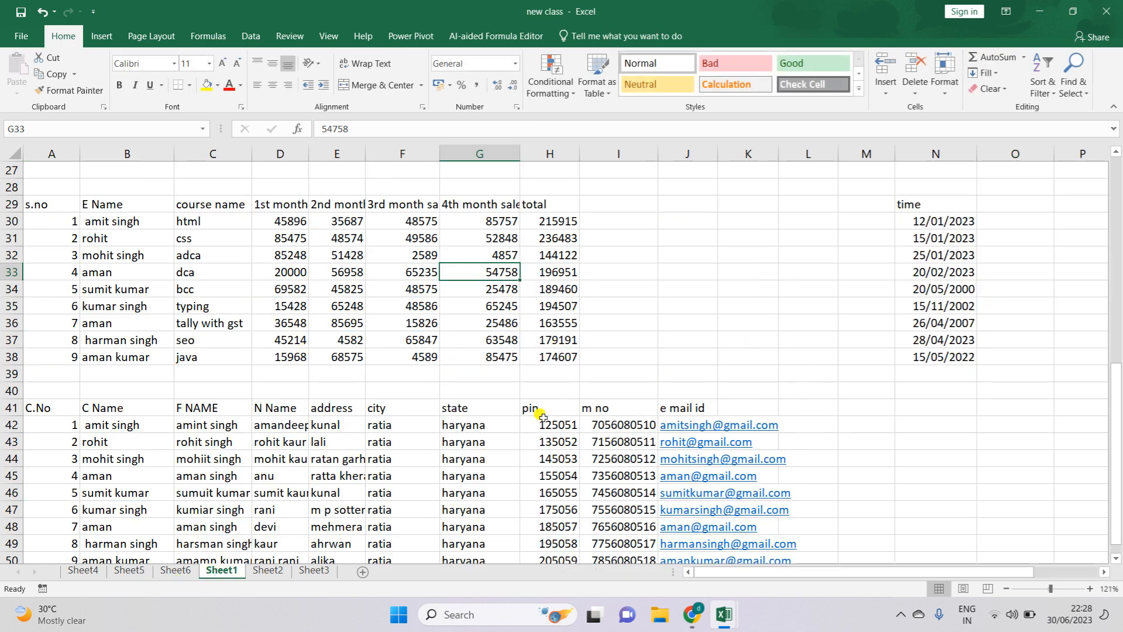
left_click(130, 572)
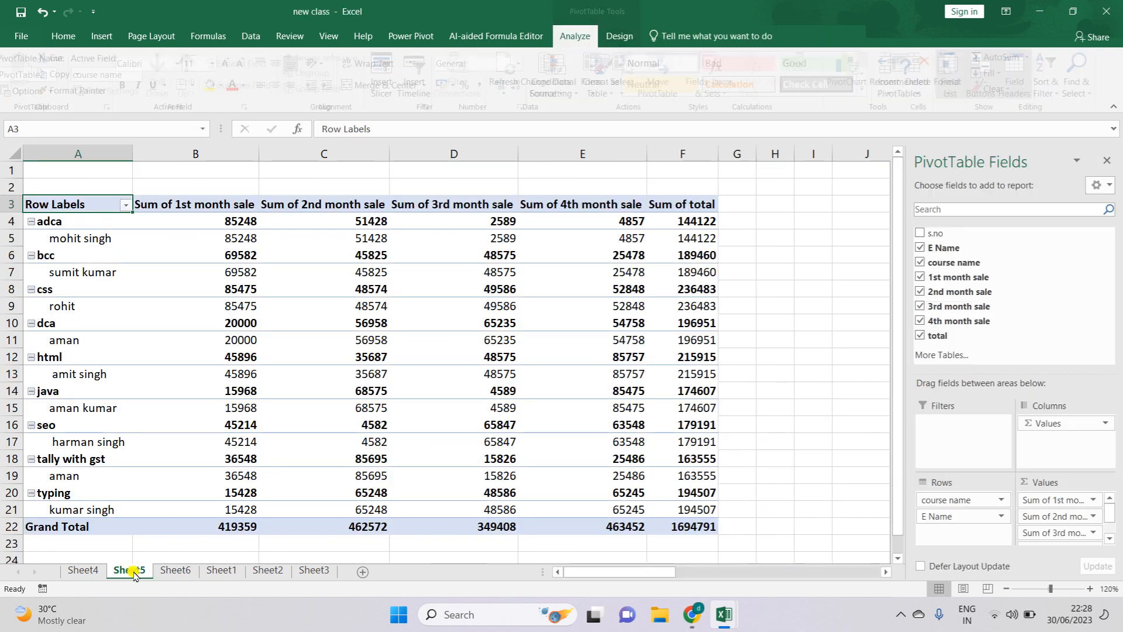
left_click(217, 572)
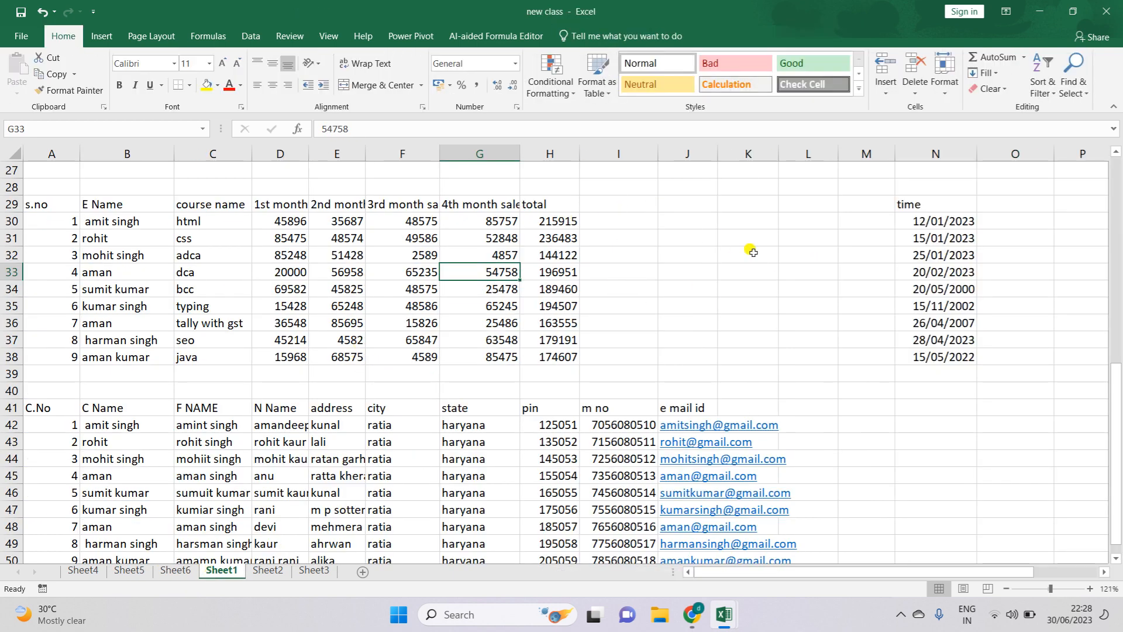
left_click_drag(927, 204, 954, 357)
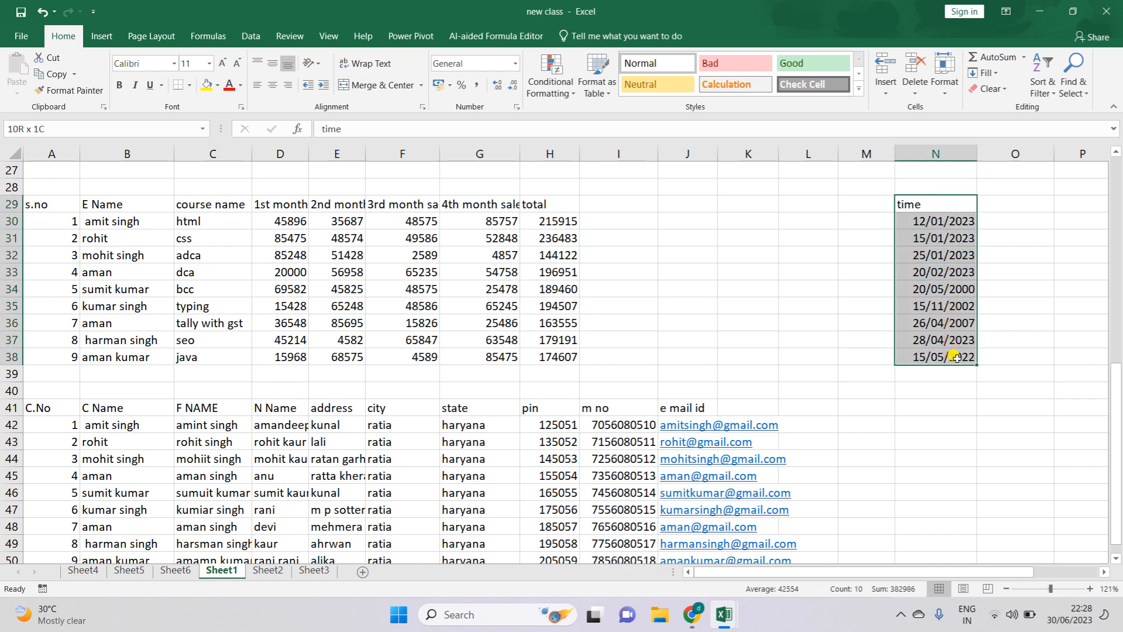
key("ctrl+c")
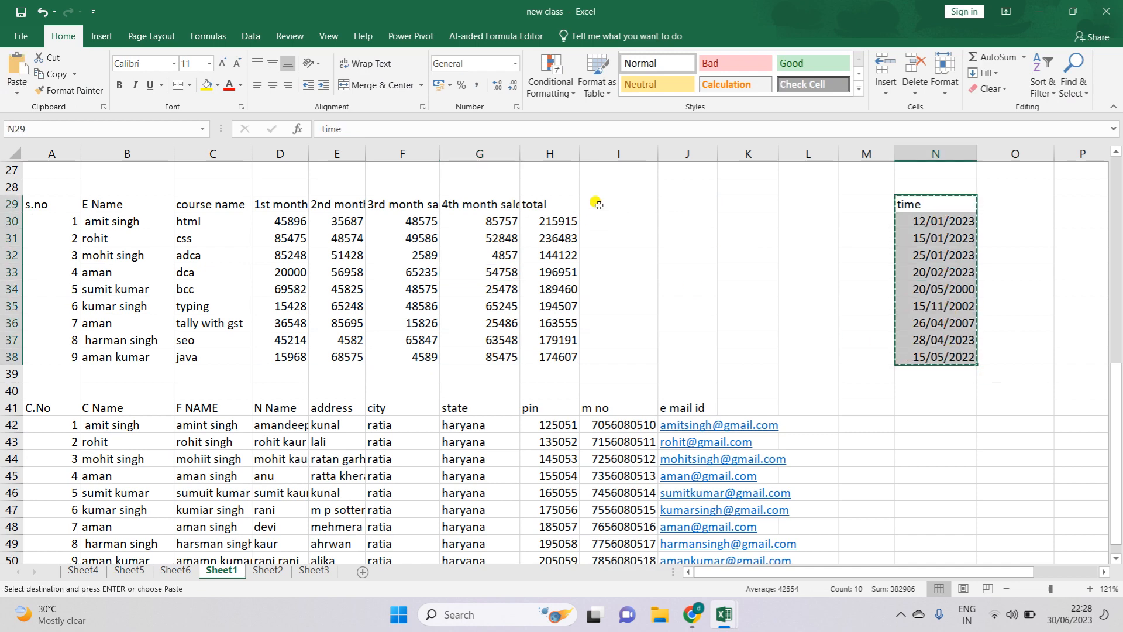
left_click(597, 203)
key("Return")
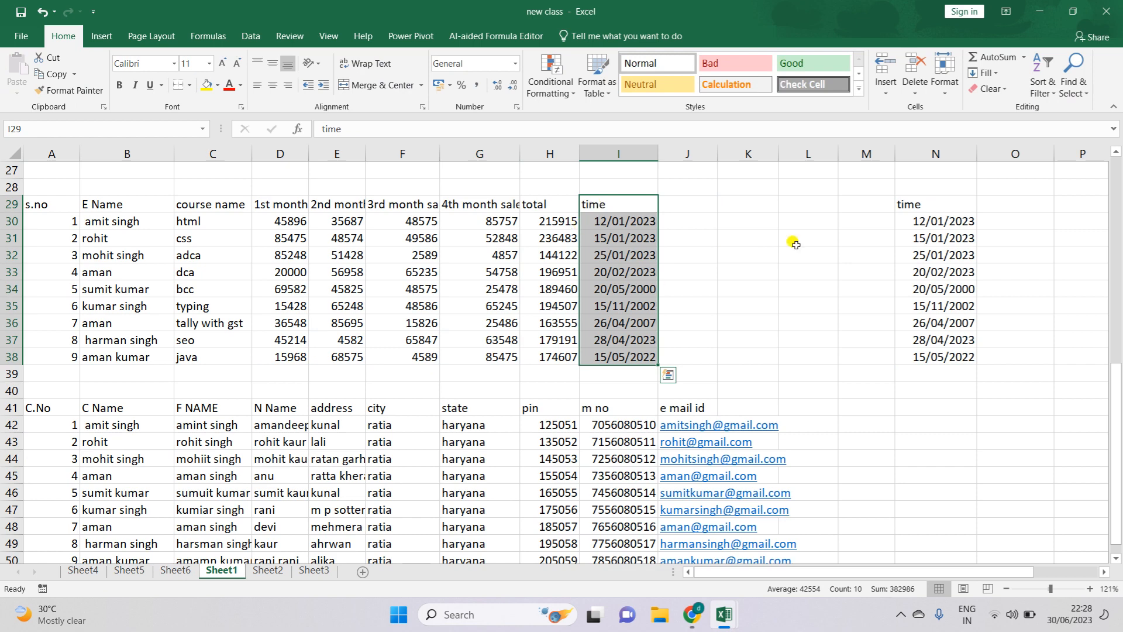
left_click(705, 255)
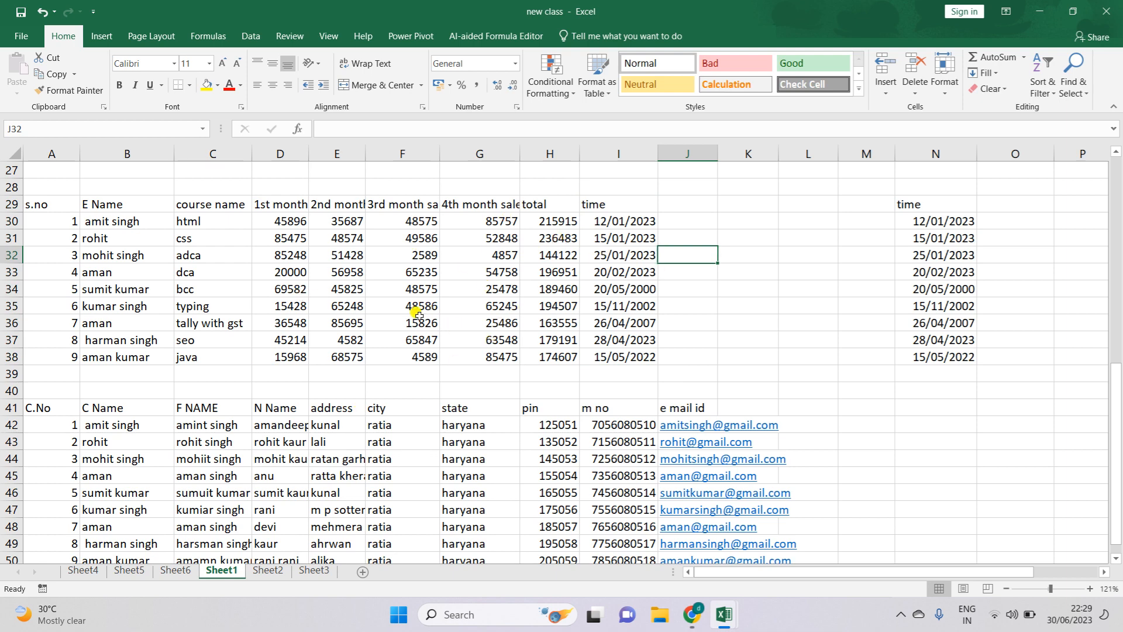
- Refresh the Sheet5 PivotTable and check its field list for the added time column
left_click(128, 571)
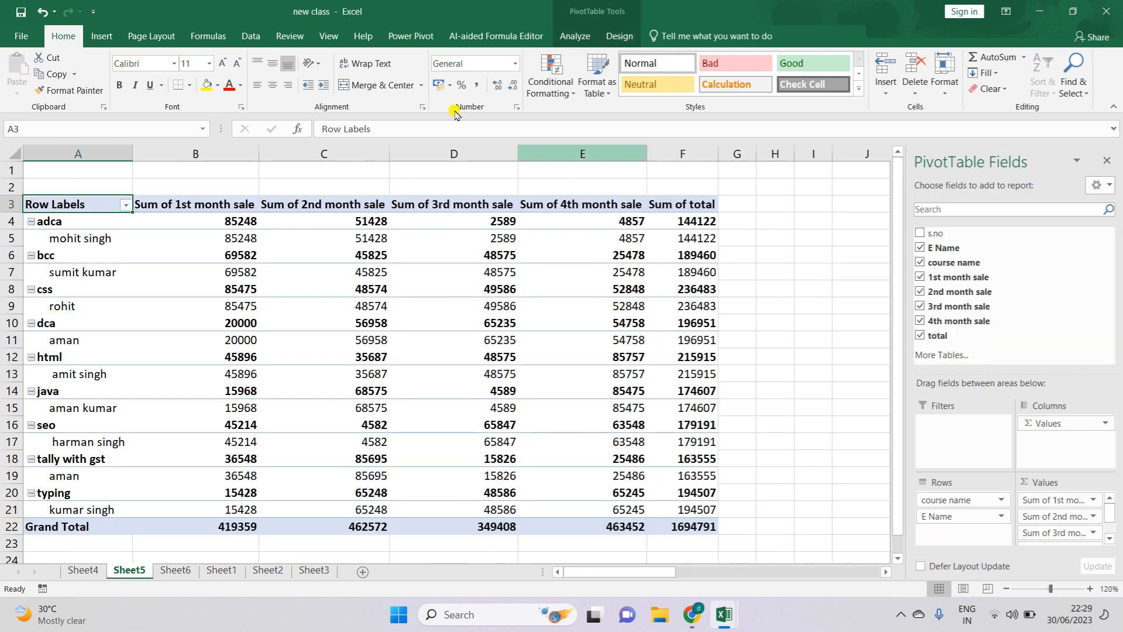
left_click(585, 36)
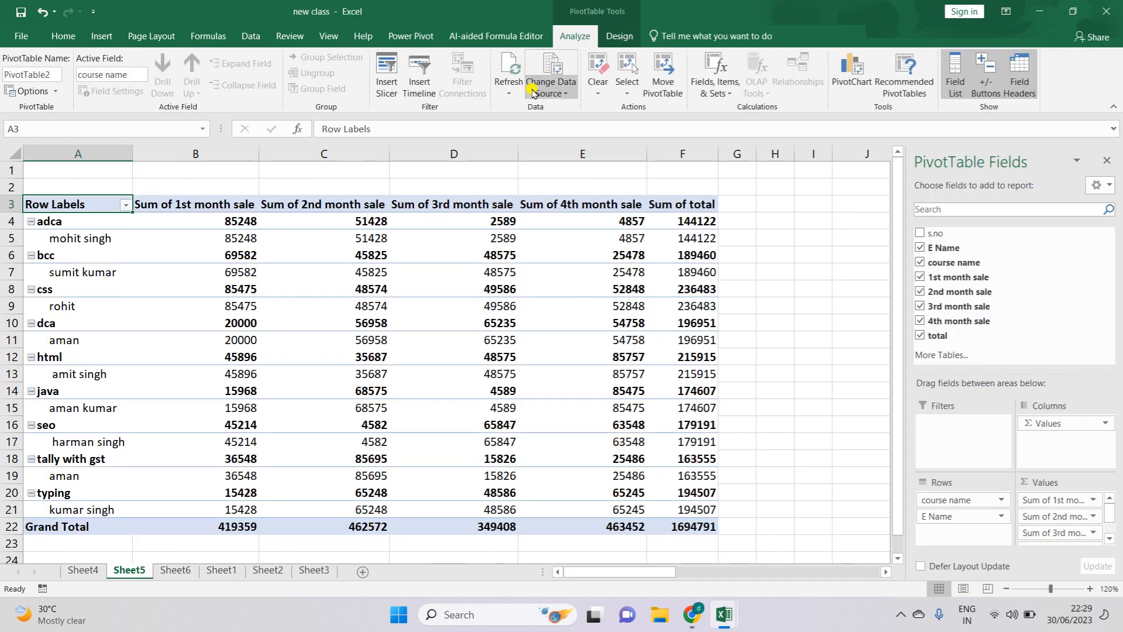
left_click(518, 92)
left_click(528, 110)
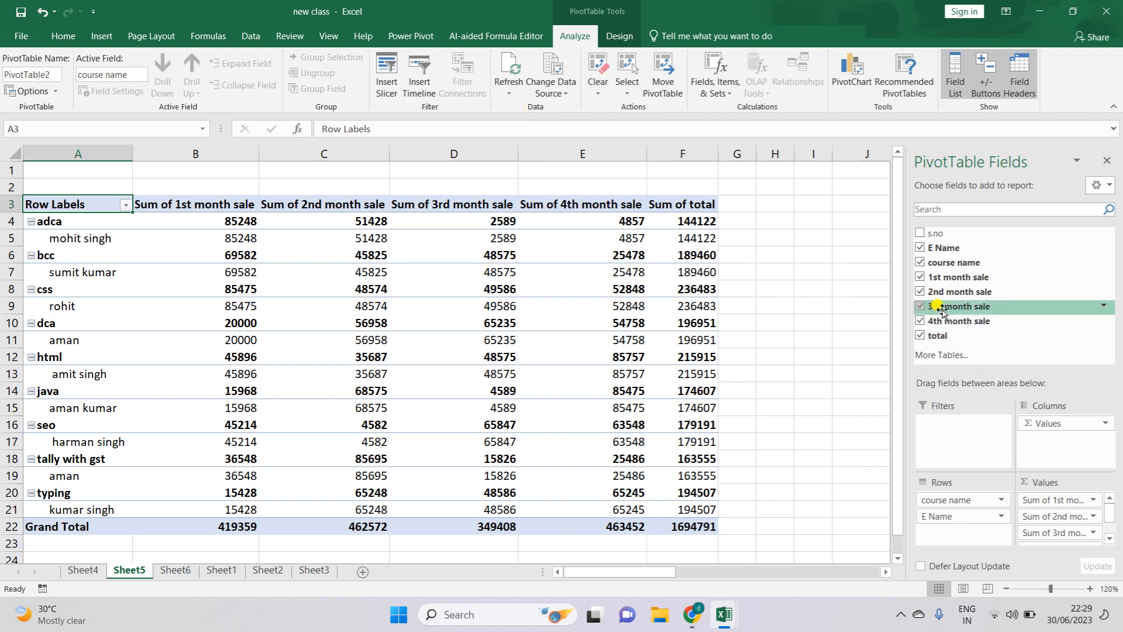
left_click_drag(940, 311, 716, 497)
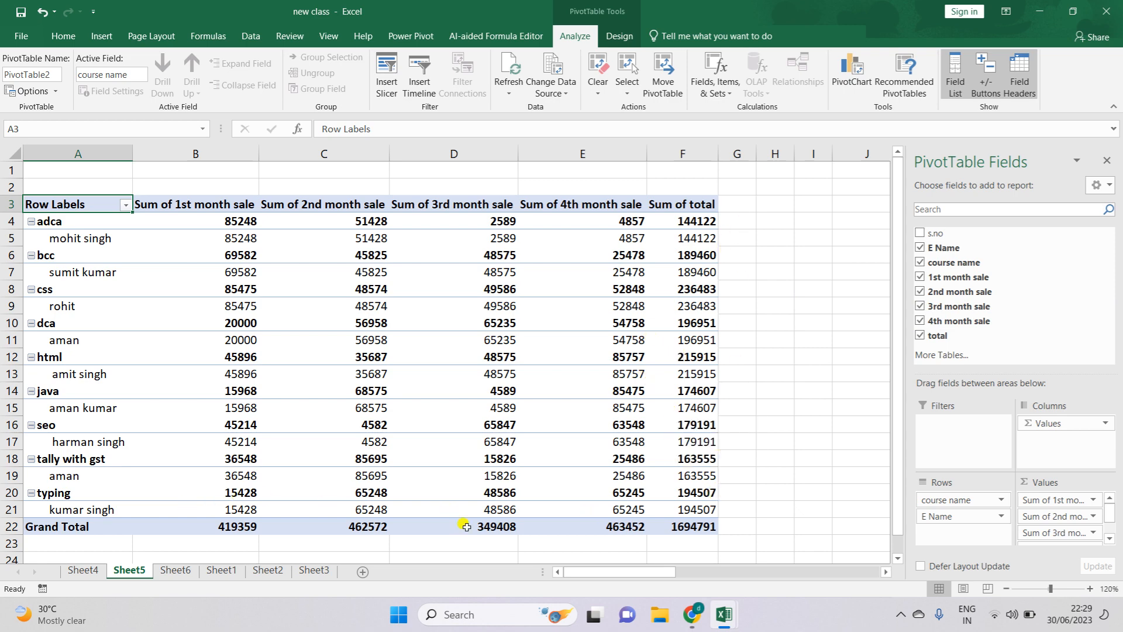
- Change the Sheet5 PivotTable's data source to Sheet1!$A$29:$I$38 so it includes the time column
left_click(562, 94)
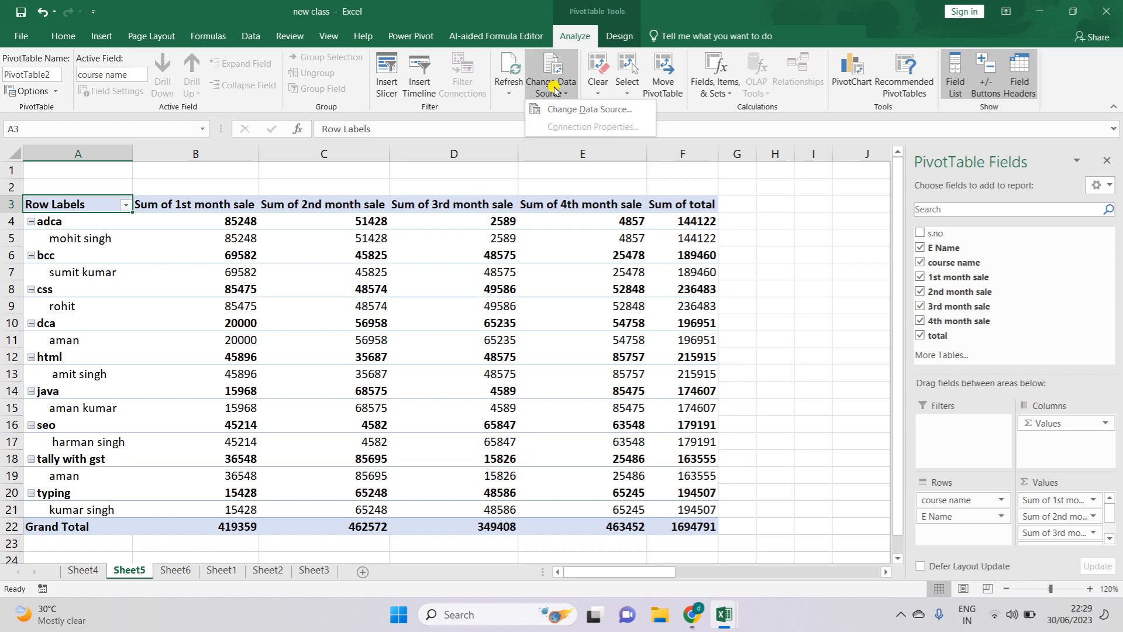
left_click(570, 108)
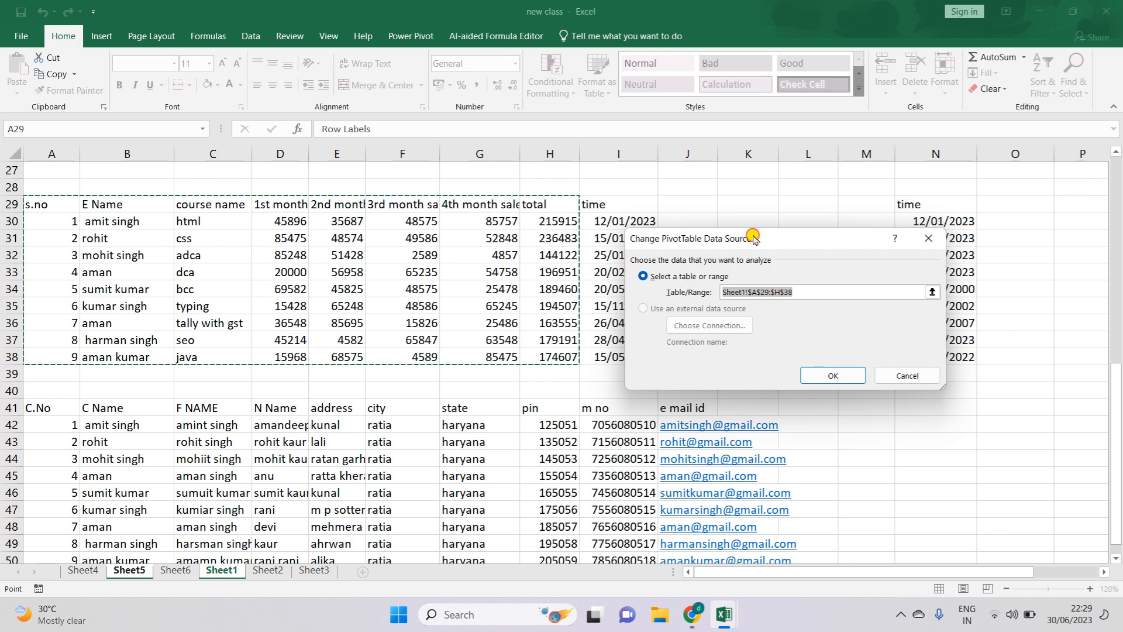
left_click_drag(755, 238, 878, 266)
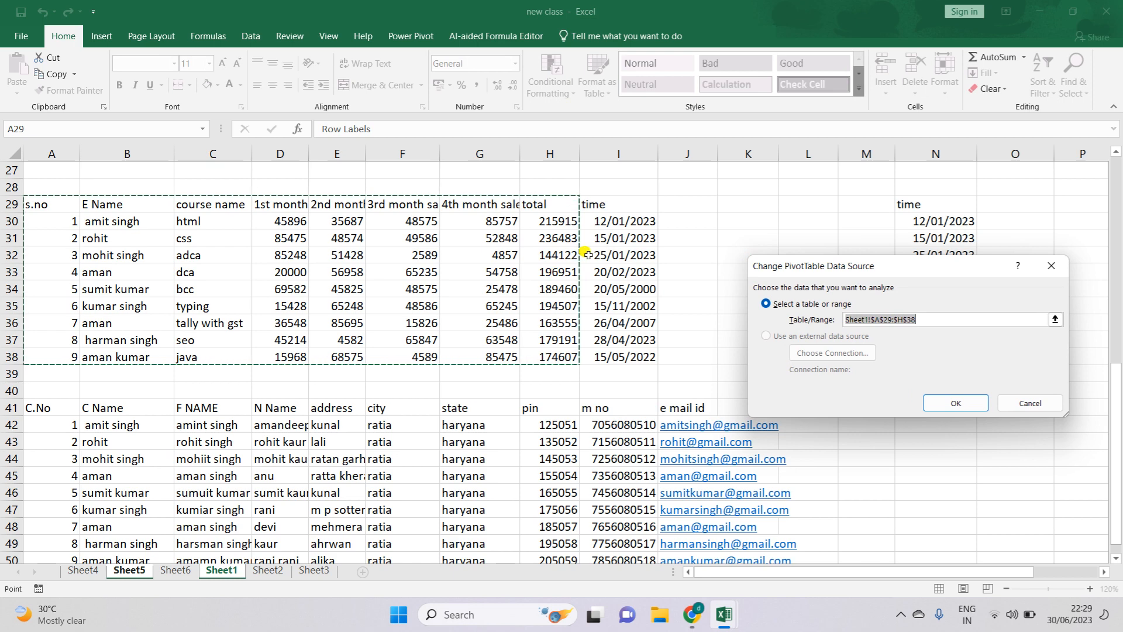
key("shift+Right")
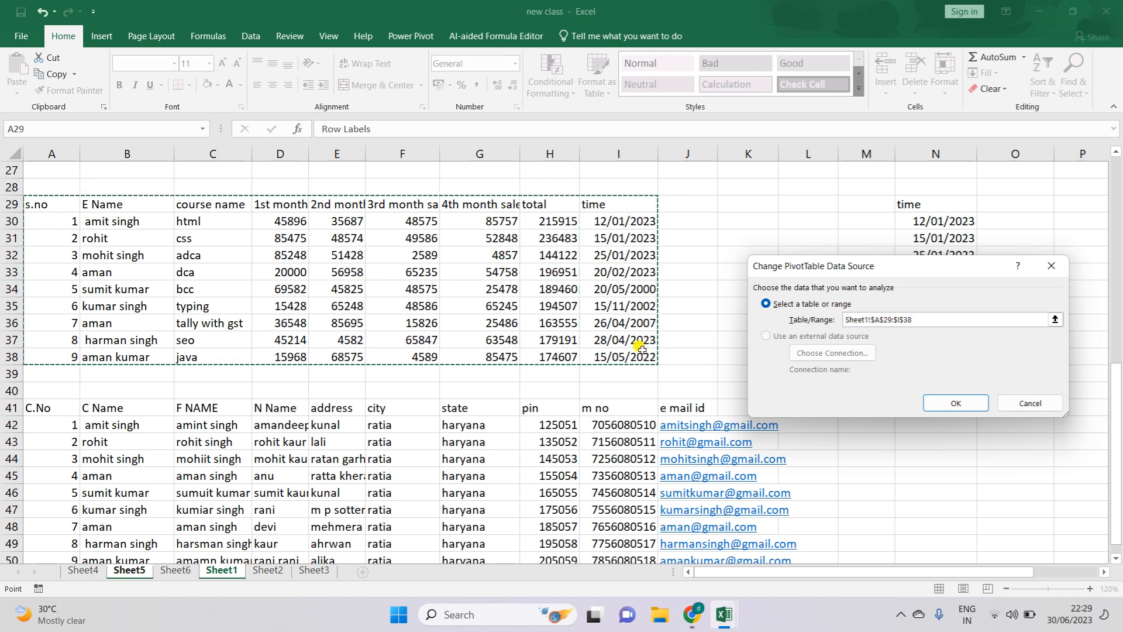
left_click(956, 403)
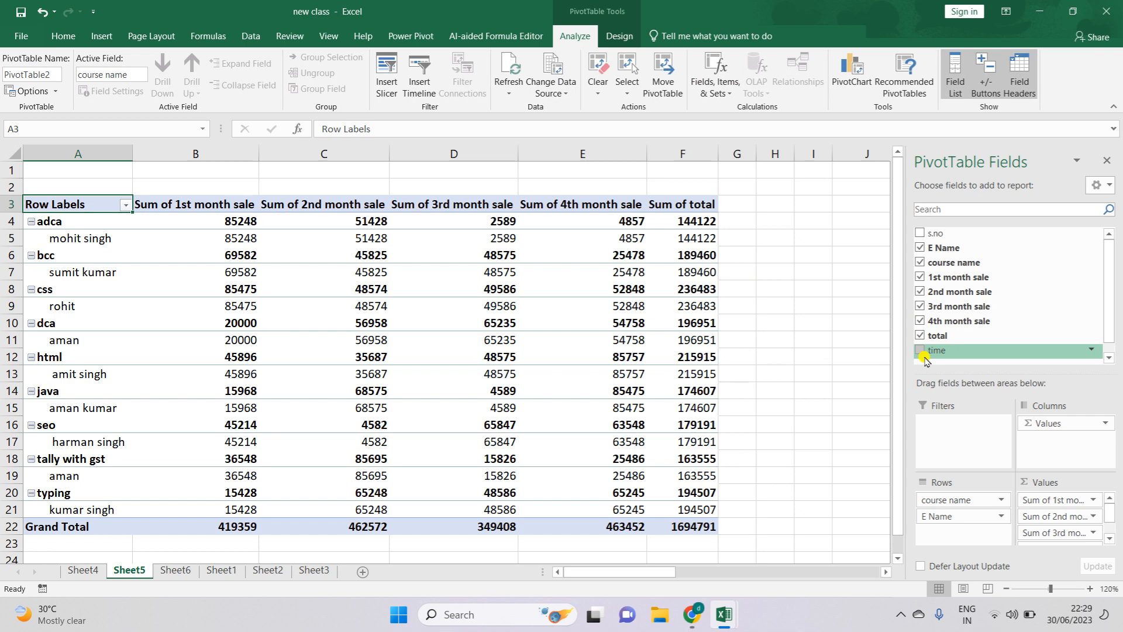
- Add the time field to the PivotTable and review the date grouping under each course and employee
left_click(920, 351)
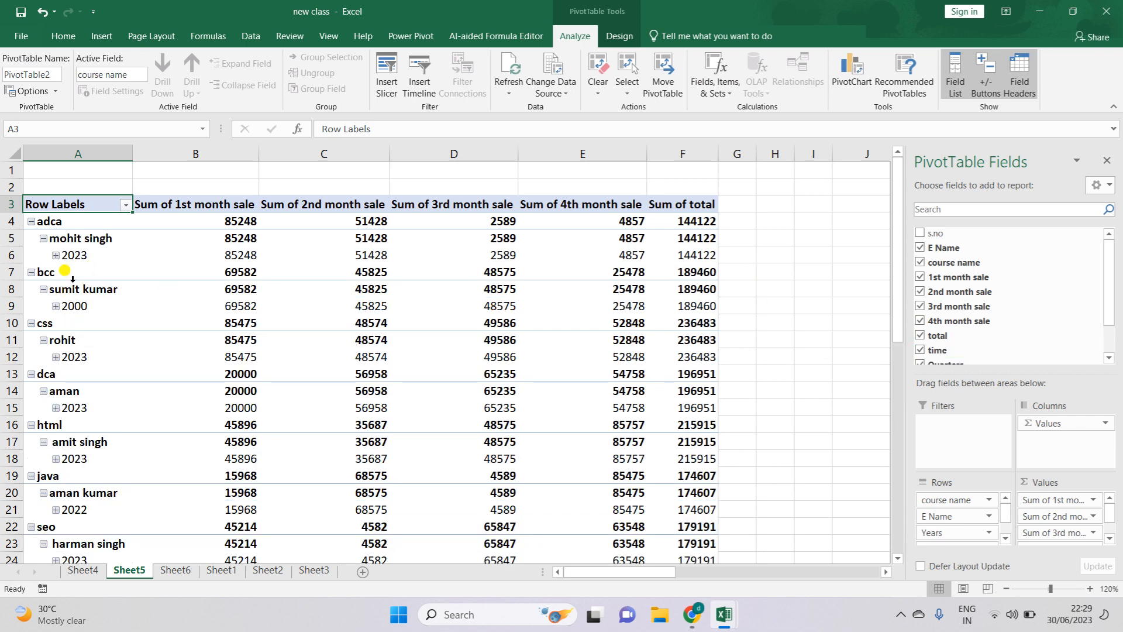
scroll(63, 373, "down", 1)
scroll(63, 373, "down", 2)
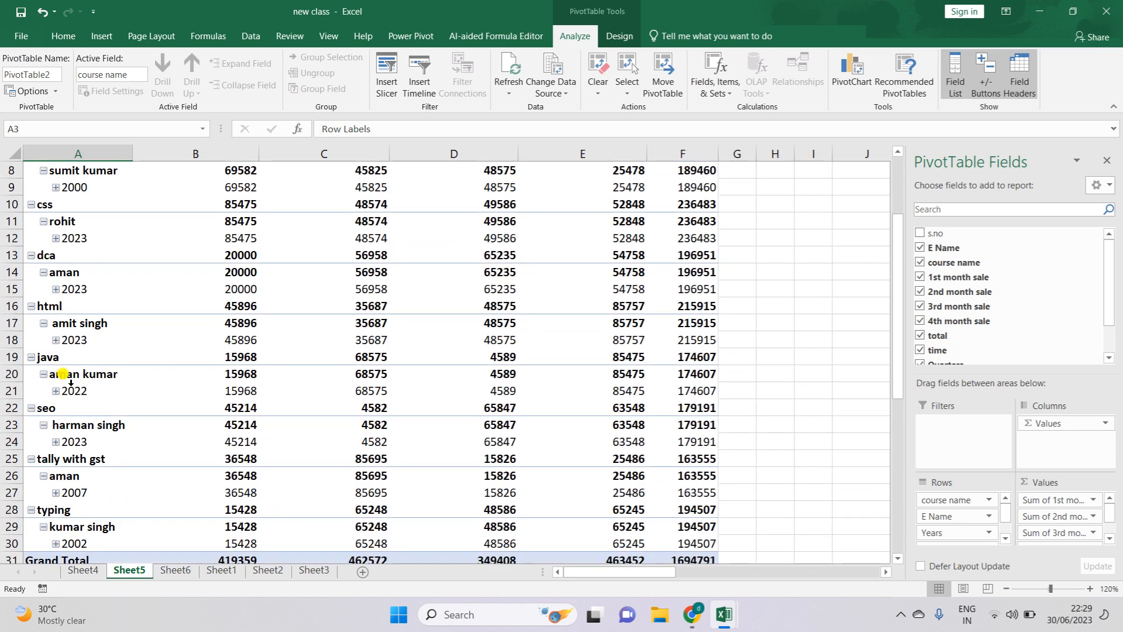
scroll(64, 373, "down", 2)
scroll(63, 372, "up", 4)
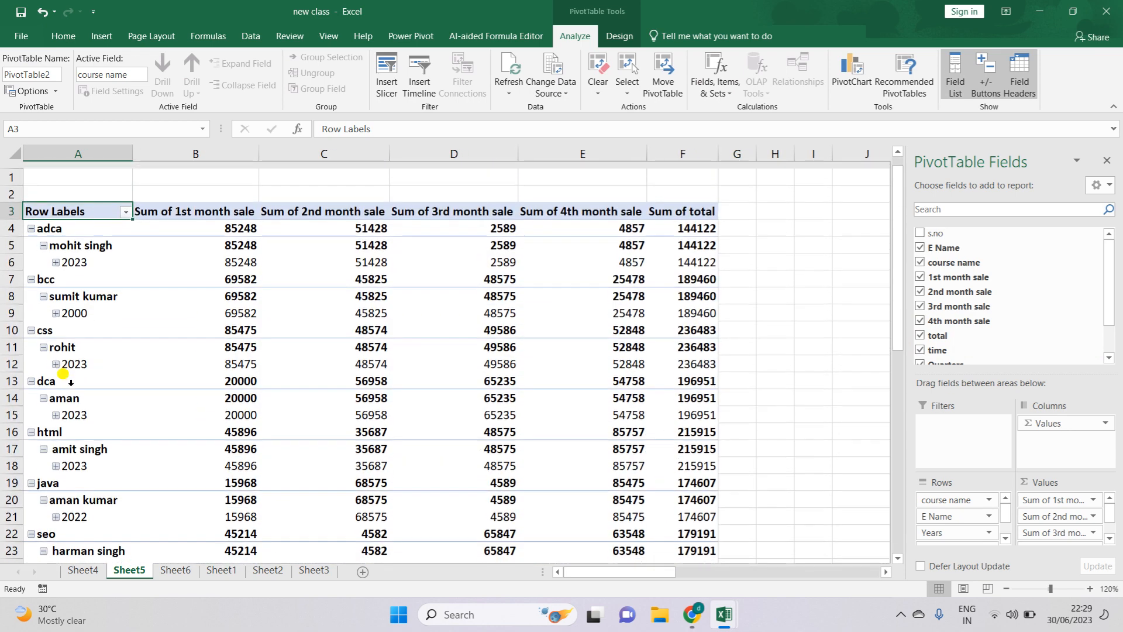
scroll(945, 321, "down", 1)
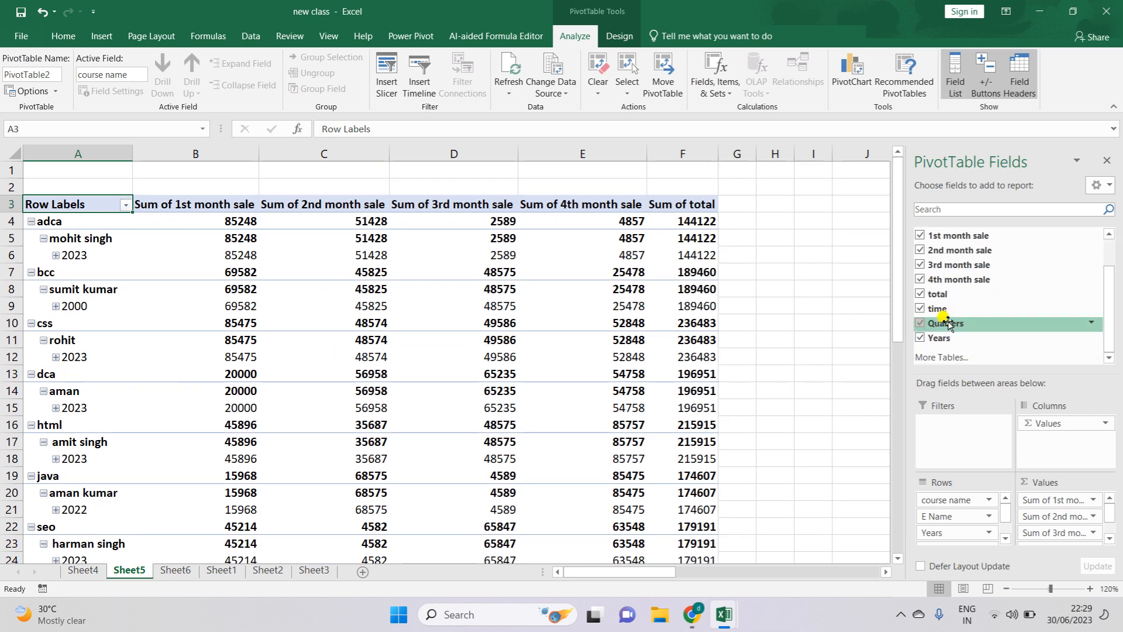
- Remove the Years, time and Quarters fields from the PivotTable and deselect the report
left_click(920, 338)
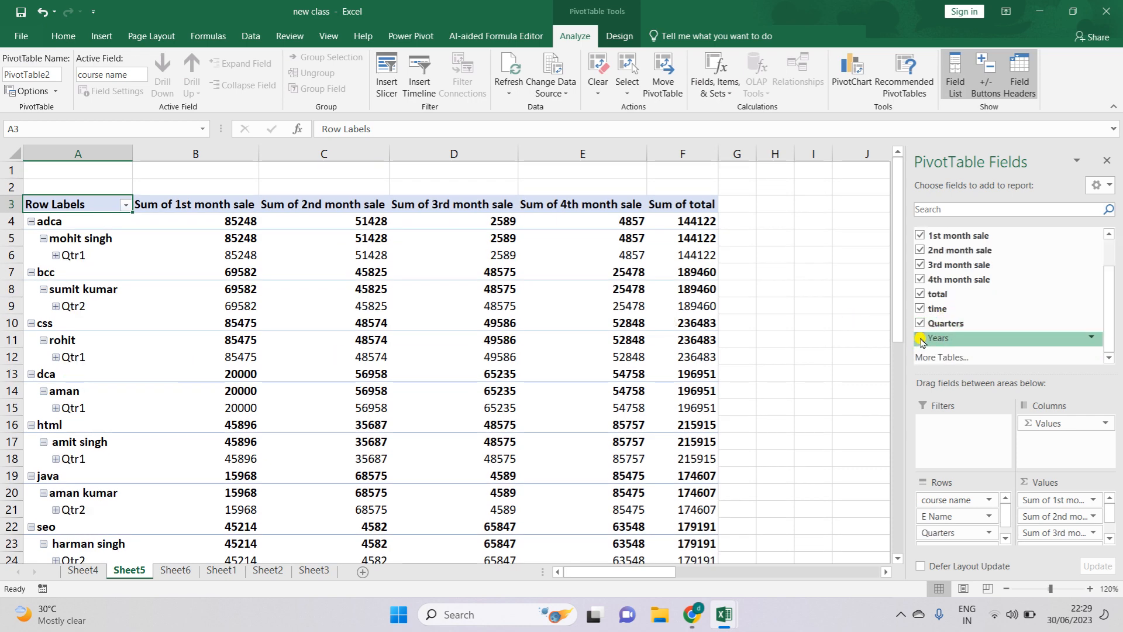
left_click(921, 308)
left_click(920, 323)
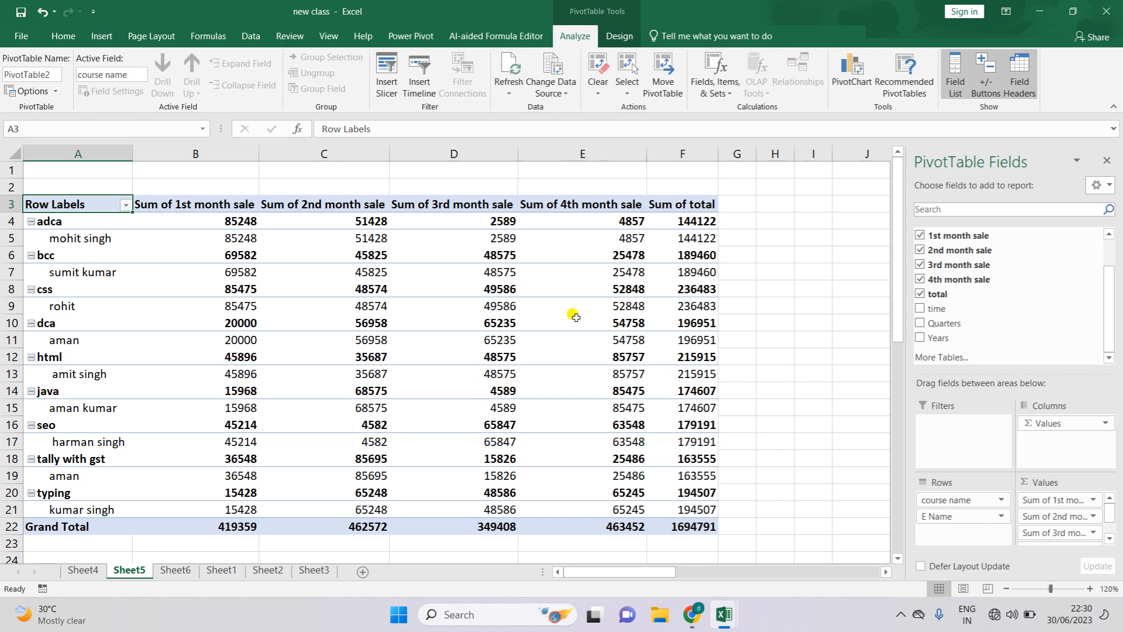
left_click(794, 310)
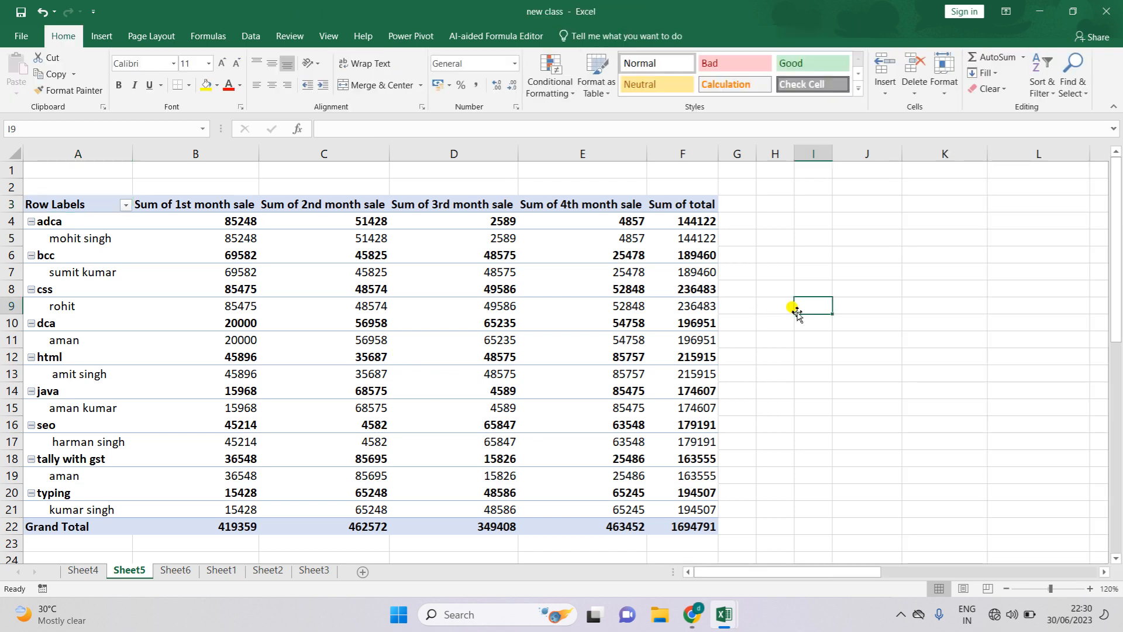
- View the marks table at the start of Sheet1, and switch to the Right Learner YouTube channel page in Chrome
left_click(224, 571)
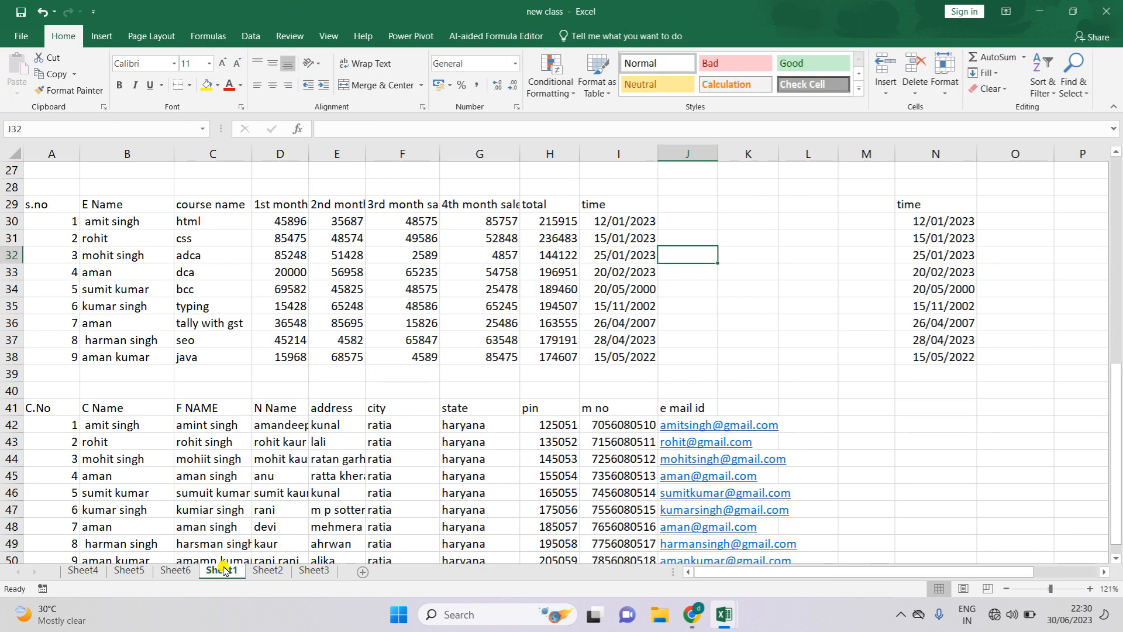
scroll(401, 352, "up", 9)
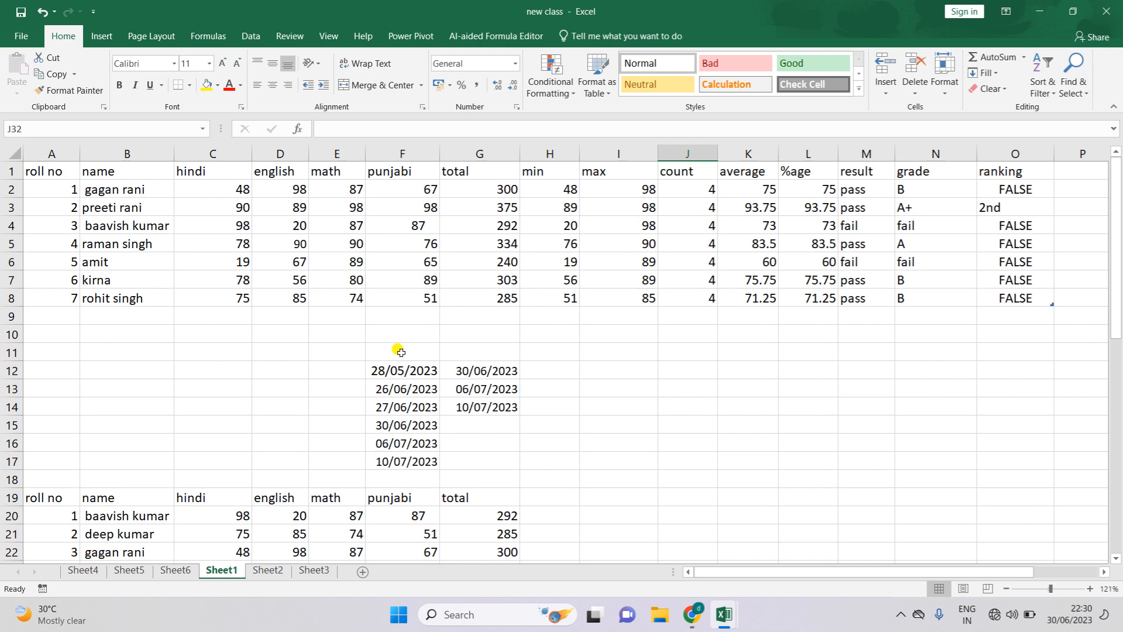
left_click(100, 46)
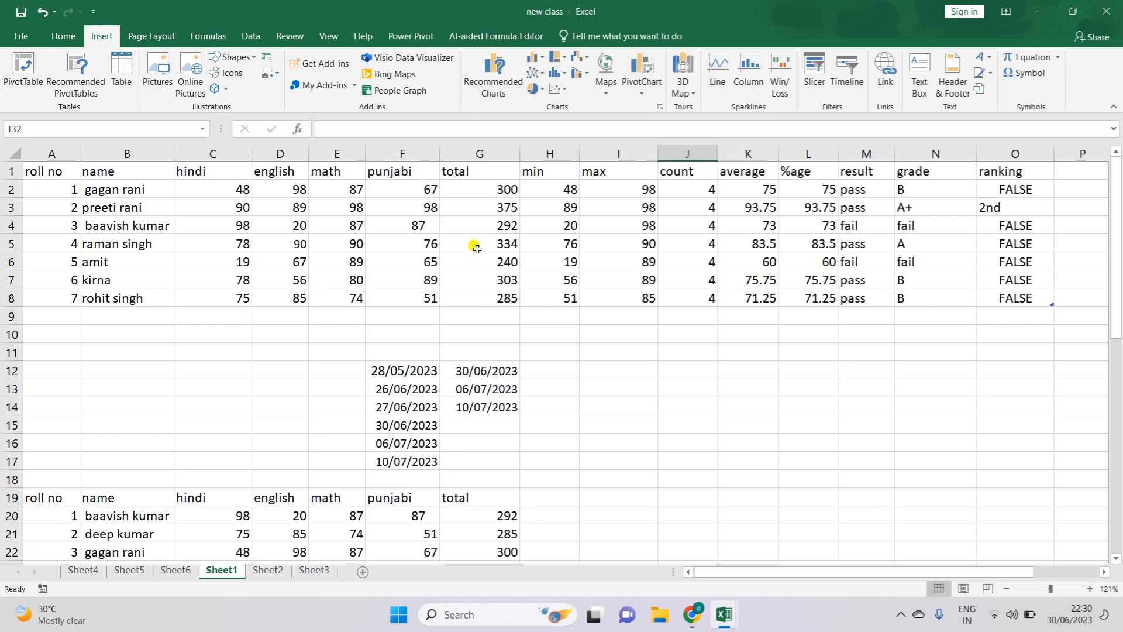
left_click(690, 625)
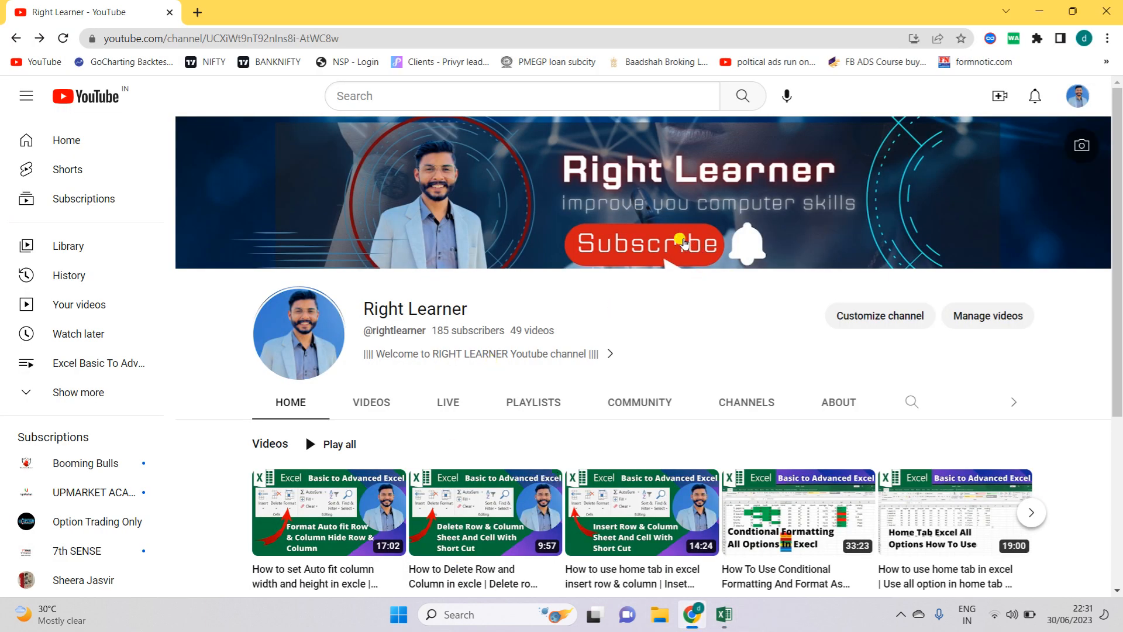